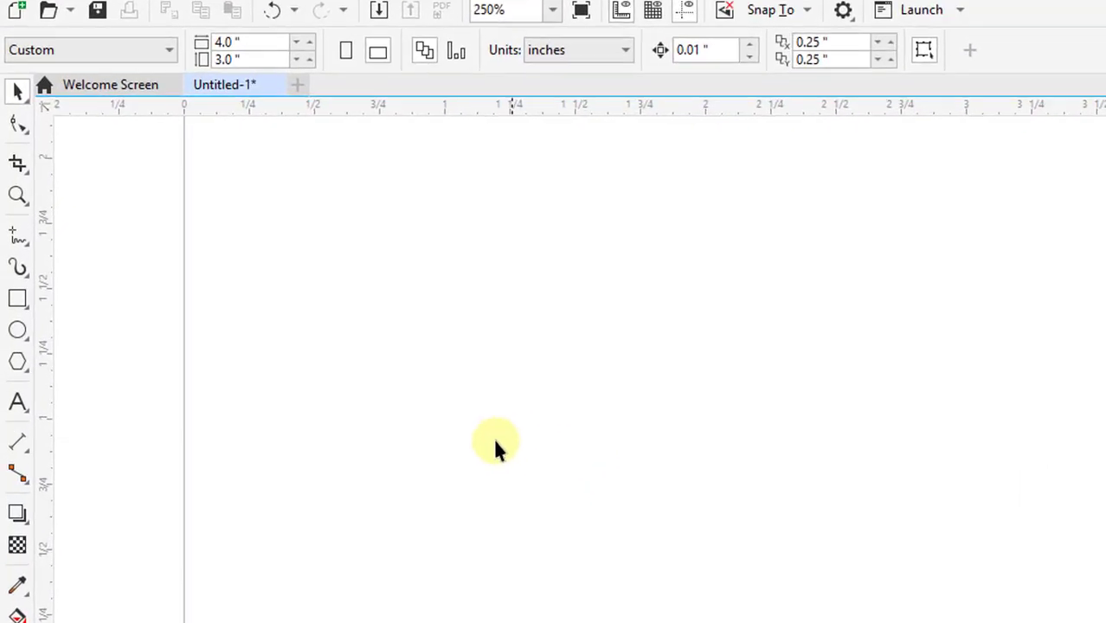
left_click(26, 130)
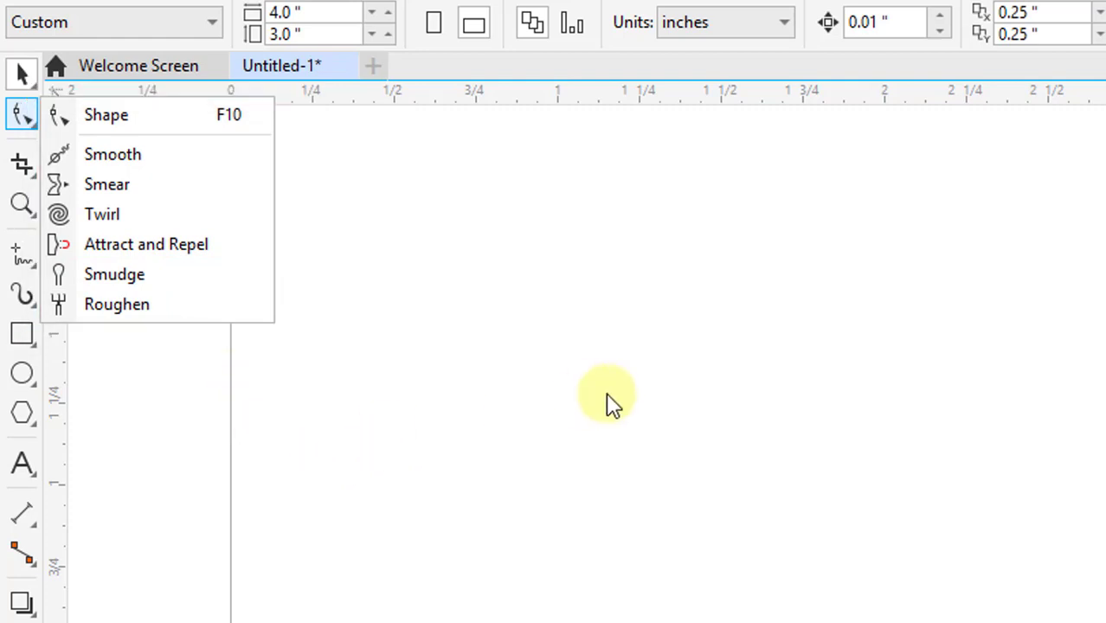
left_click(558, 433)
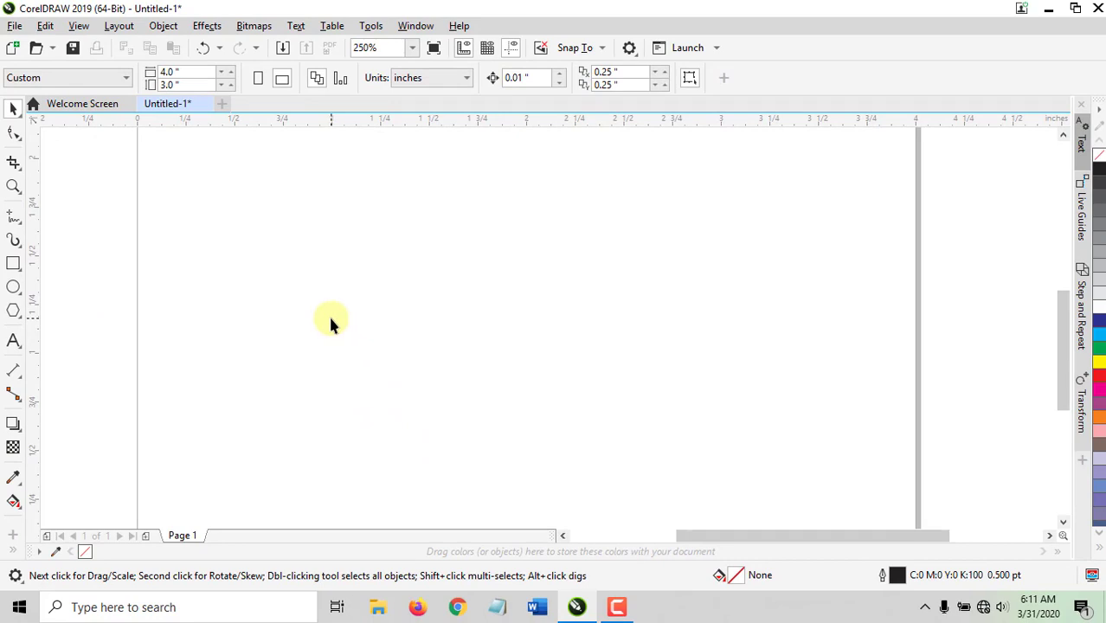
Step: Draw a rectangle about 0.8 by 0.46 inches near the page's left edge and deselect it
left_click(14, 267)
left_click_drag(186, 253, 341, 343)
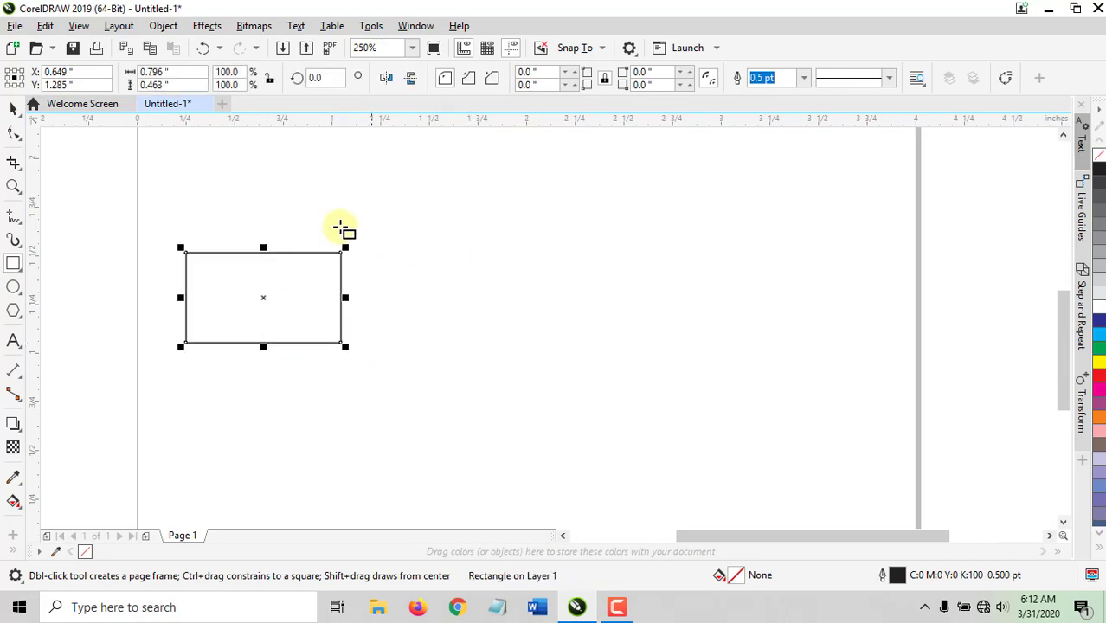
left_click(14, 109)
left_click(528, 373)
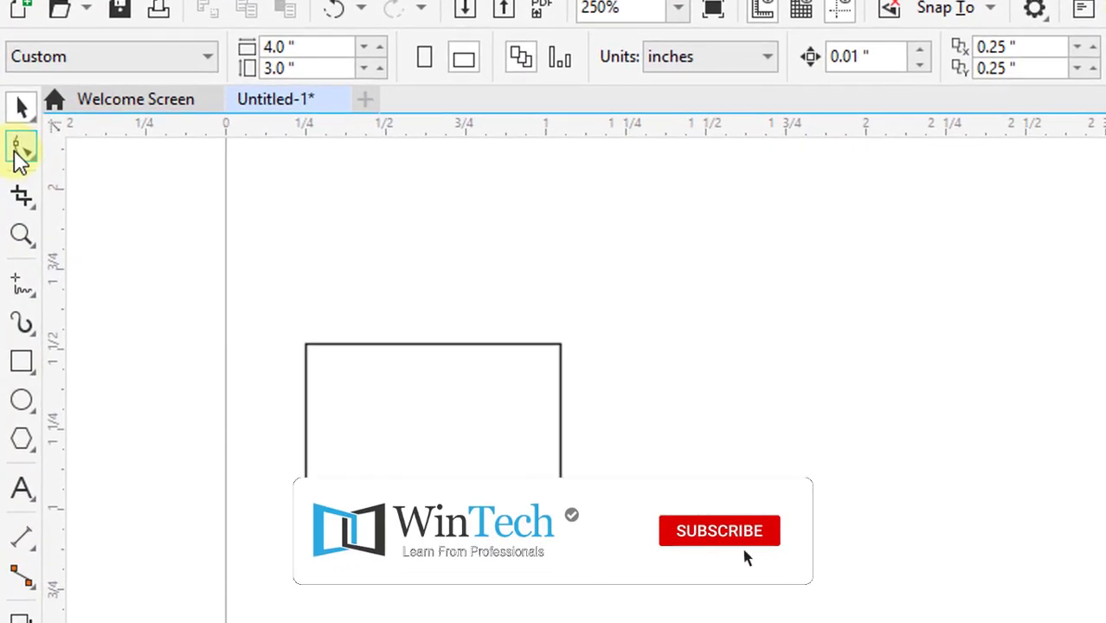
left_click(16, 141)
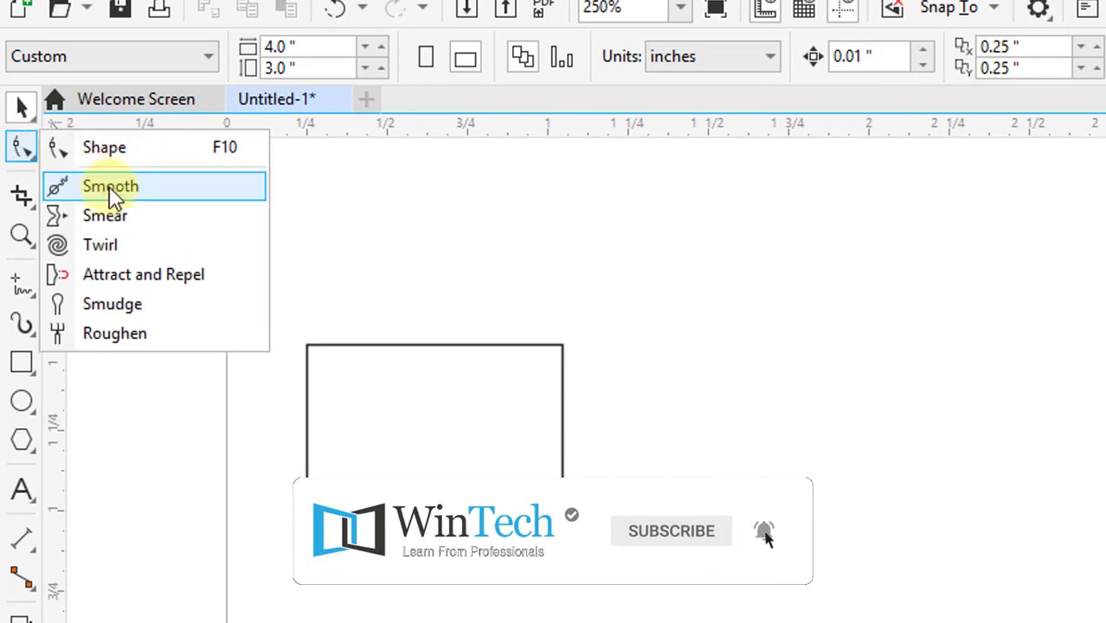
left_click(802, 458)
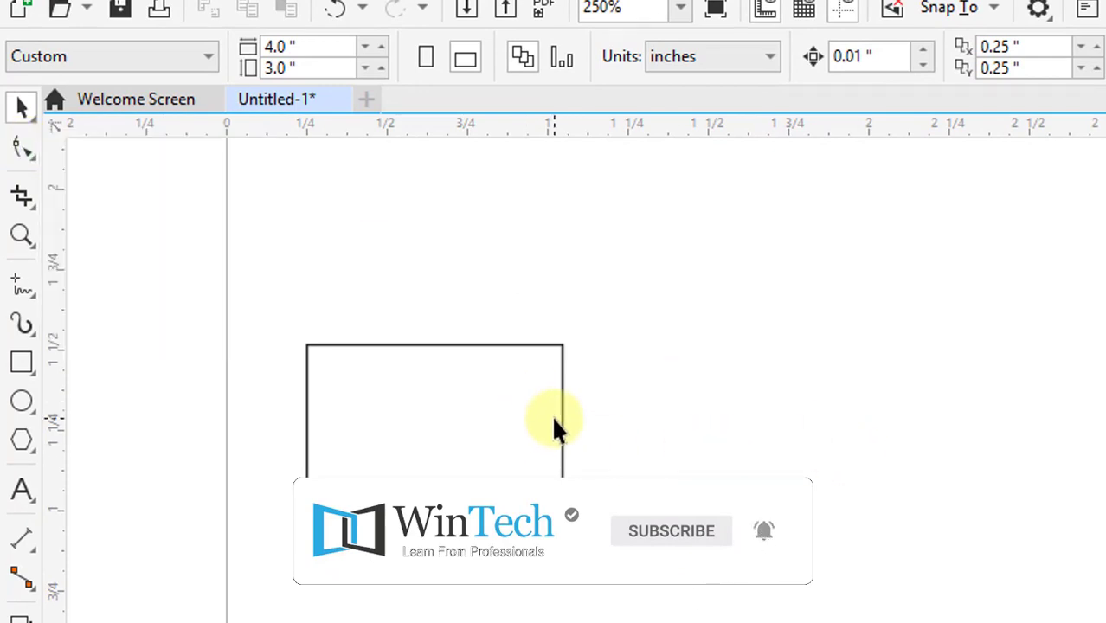
Step: Round off the rectangle's upper-left corner with the Smooth tool
scroll(551, 415, "up", 1)
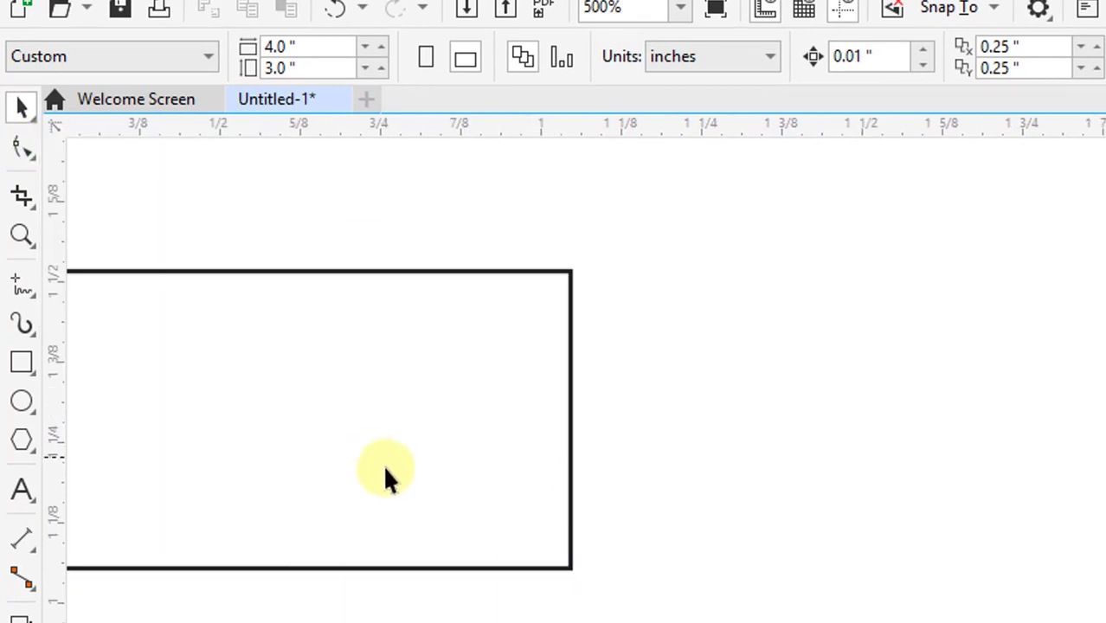
left_click_drag(721, 532, 678, 534)
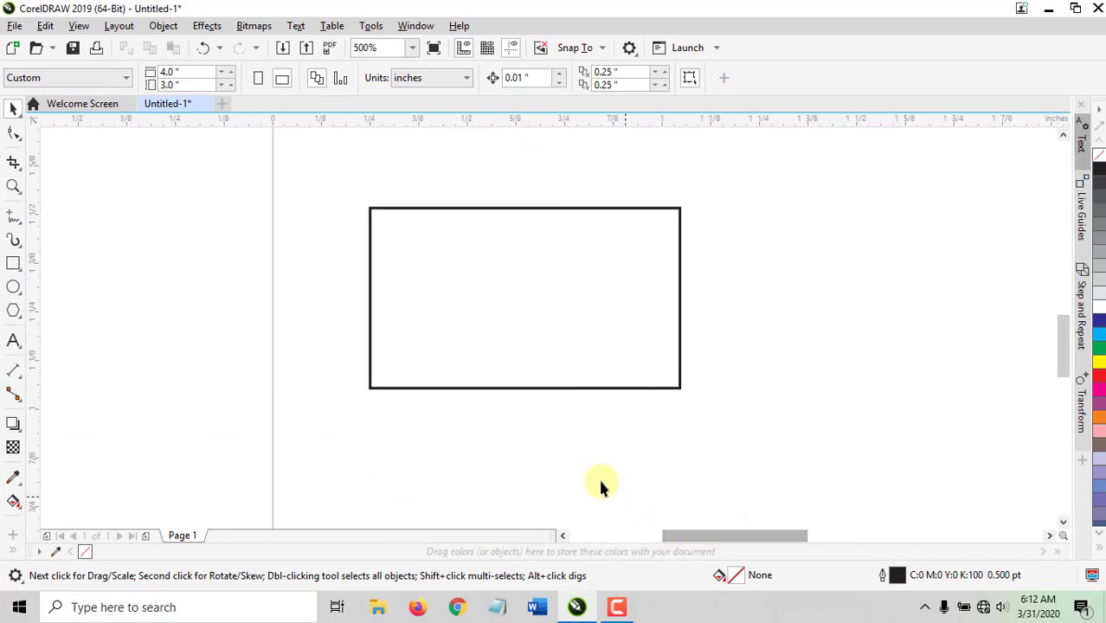
scroll(589, 396, "up", 1)
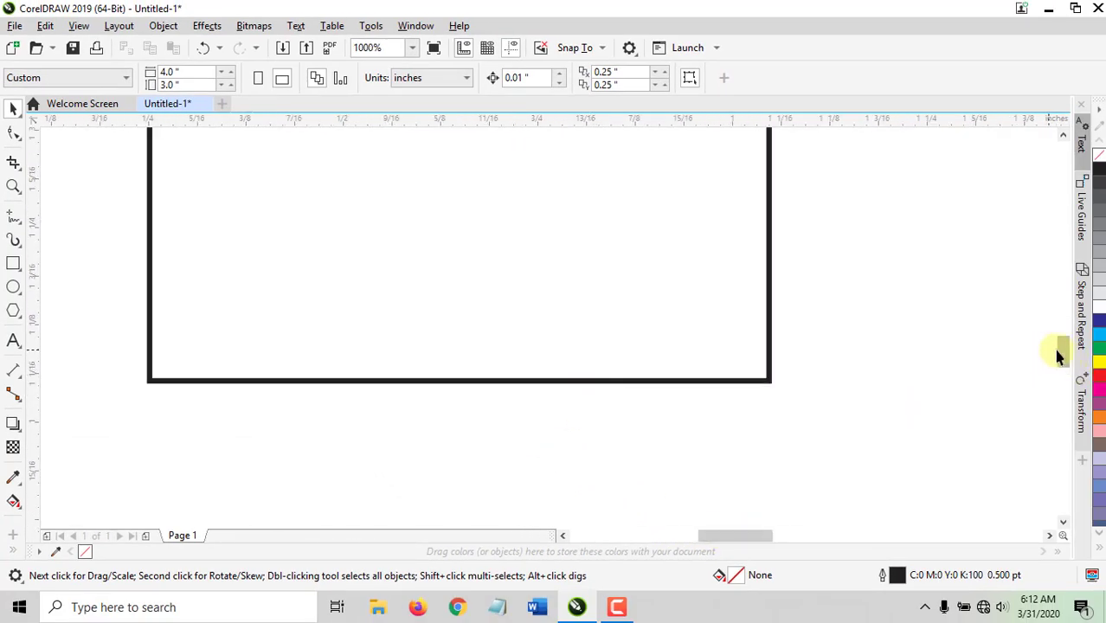
left_click_drag(1057, 355, 1063, 340)
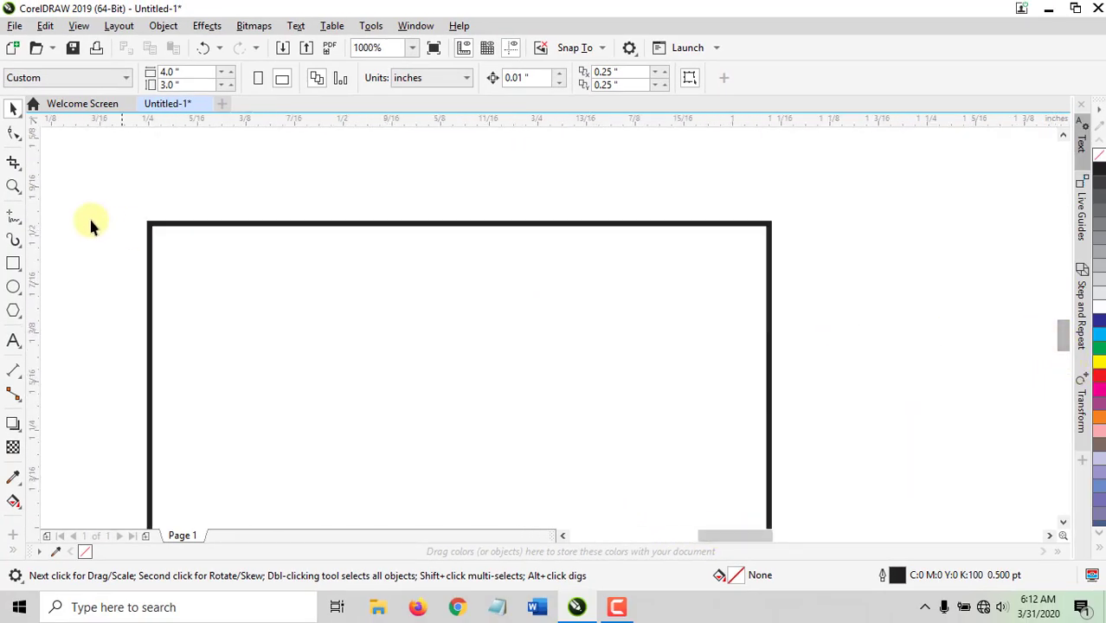
left_click(15, 141)
left_click(52, 154)
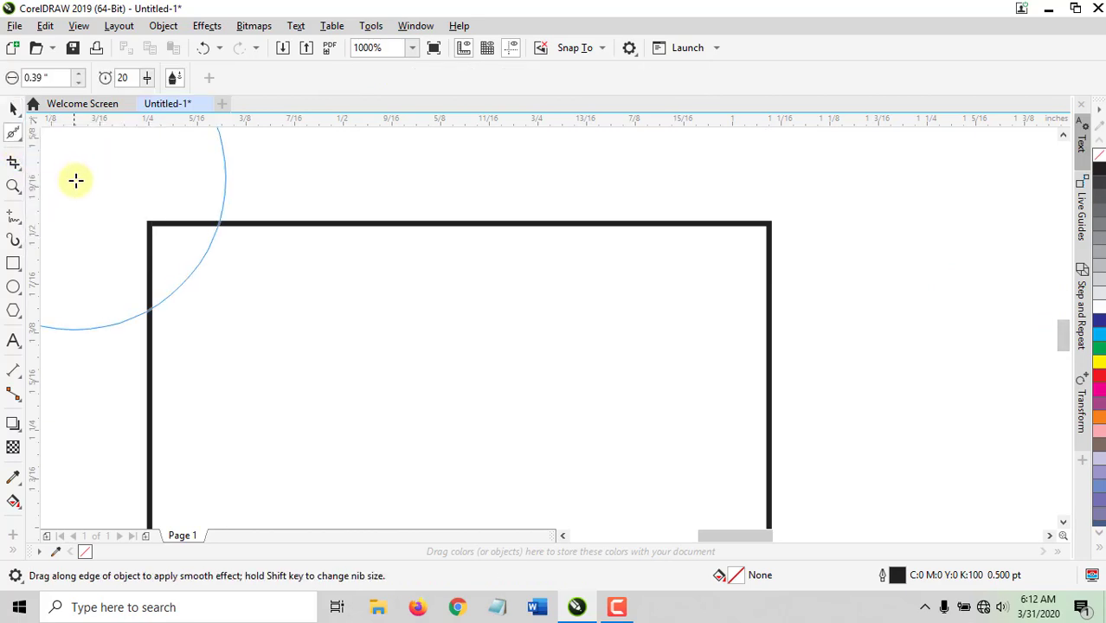
left_click(13, 109)
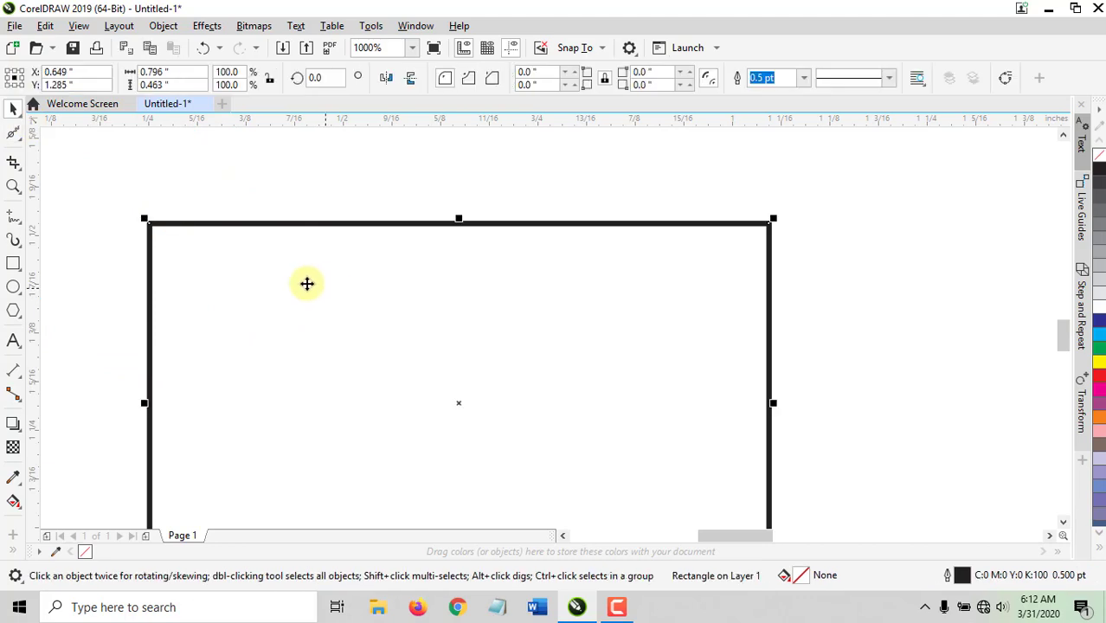
left_click(16, 136)
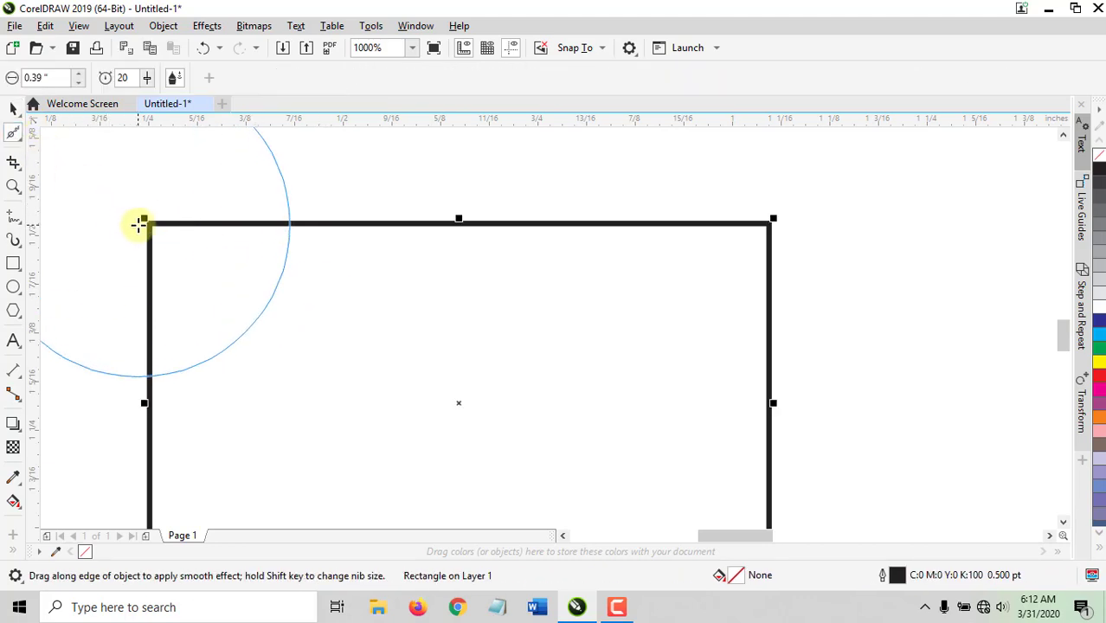
left_click_drag(709, 535, 684, 535)
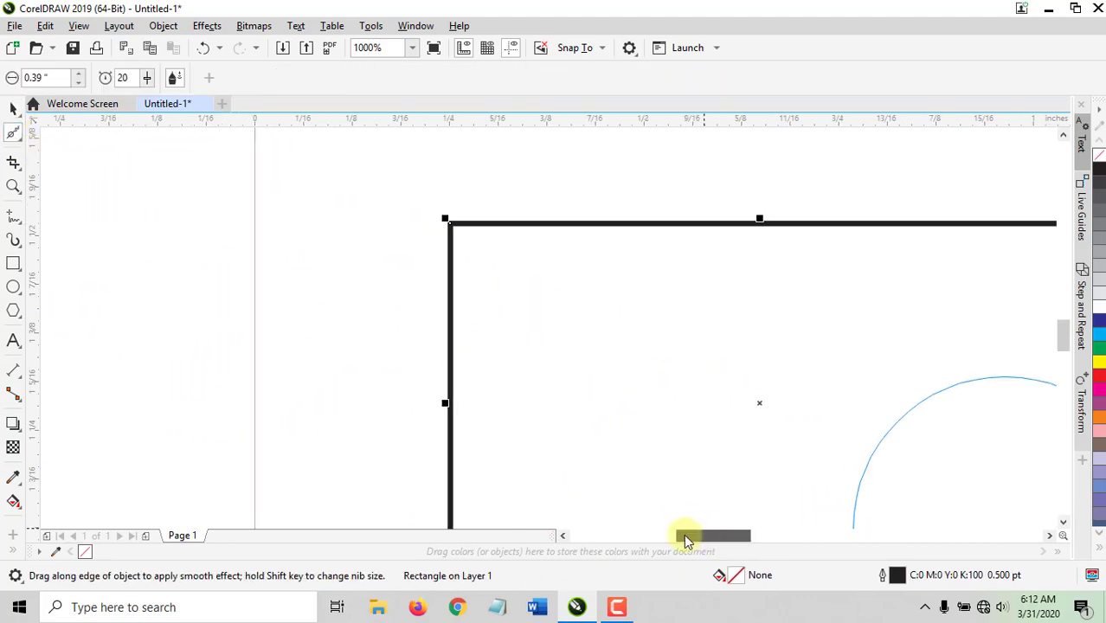
mouse_move(414, 286)
left_mouse_down()
mouse_move(442, 235)
mouse_move(565, 213)
mouse_move(629, 460)
left_mouse_up()
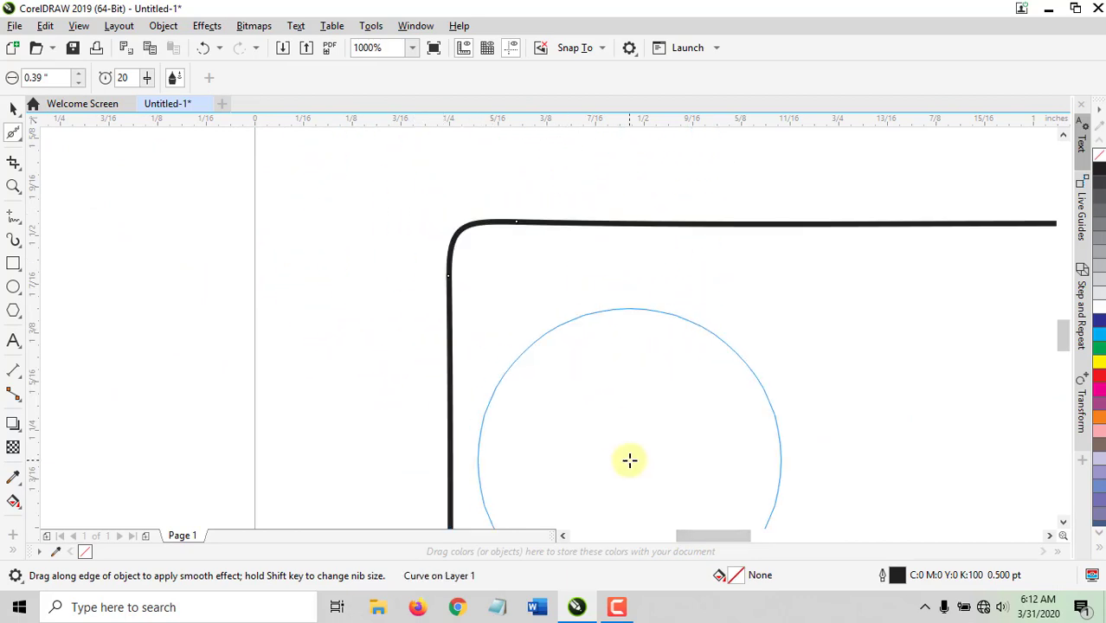
mouse_move(481, 289)
left_mouse_down()
mouse_move(479, 247)
mouse_move(495, 243)
mouse_move(463, 270)
mouse_move(471, 238)
mouse_move(511, 215)
mouse_move(462, 261)
mouse_move(489, 232)
left_mouse_up()
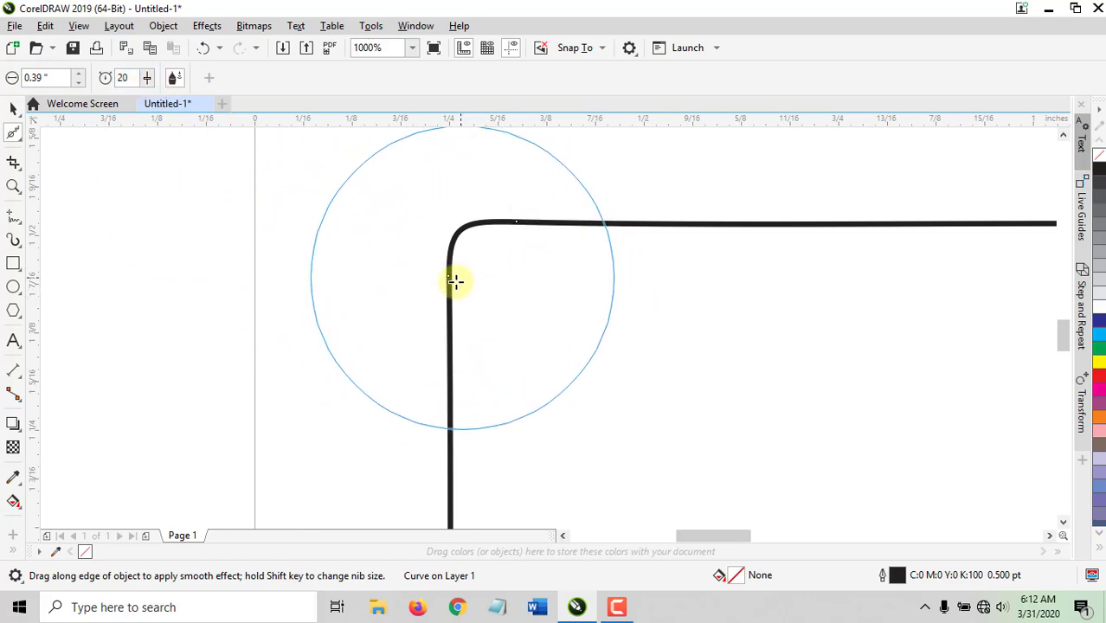
Step: Round off the rectangle's upper-right corner with the Smooth tool
left_click_drag(735, 538, 645, 509)
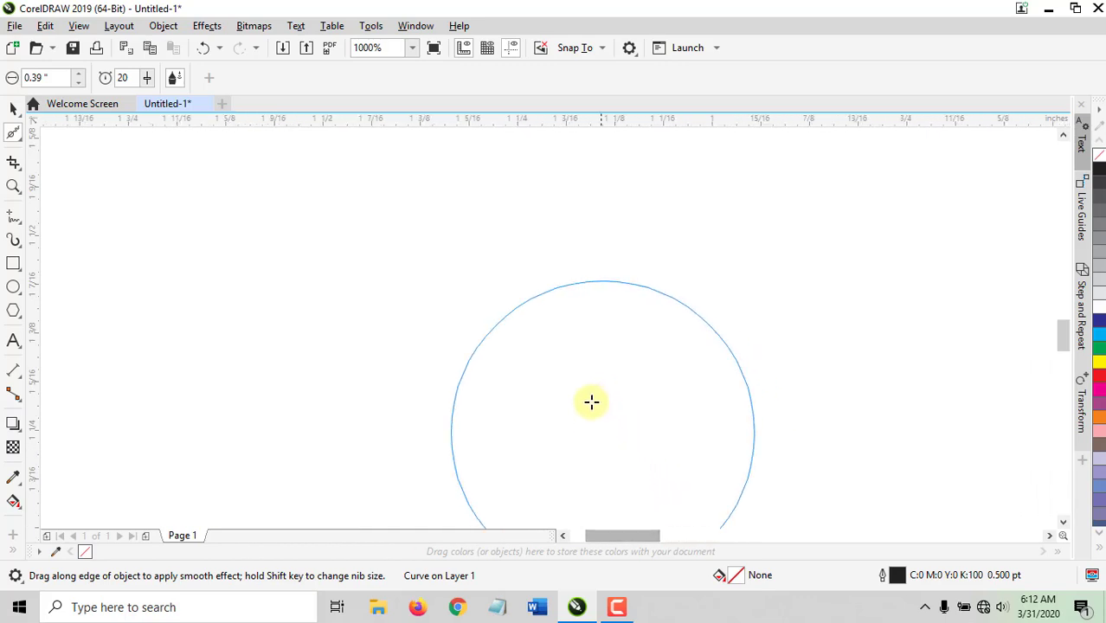
scroll(593, 401, "down", 2)
scroll(661, 439, "up", 1)
scroll(660, 432, "down", 1)
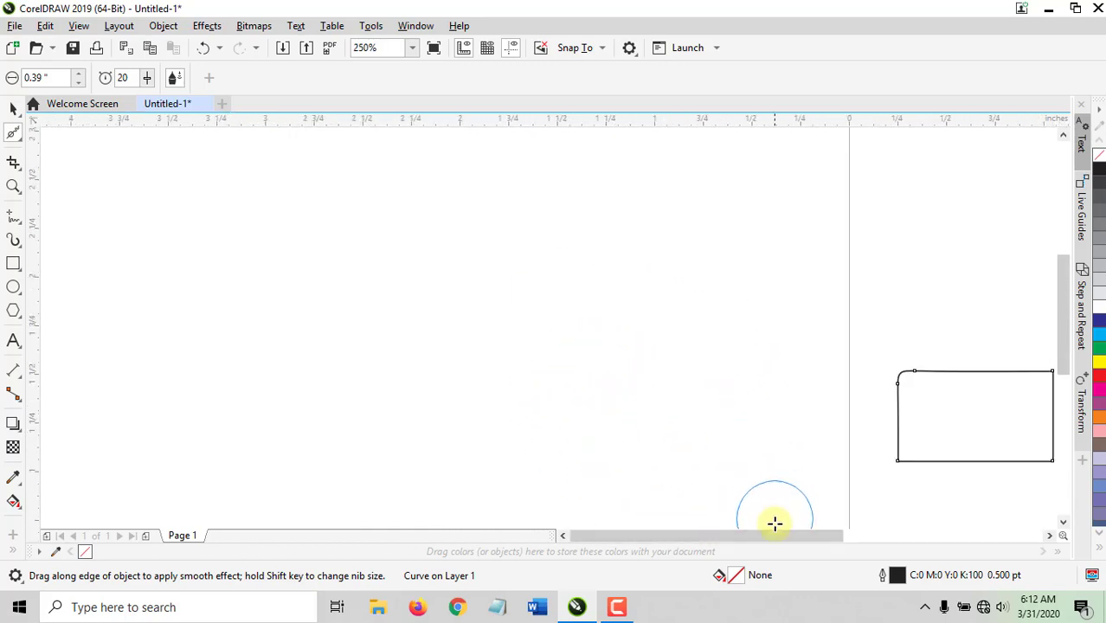
left_click_drag(776, 535, 822, 532)
scroll(542, 363, "up", 1)
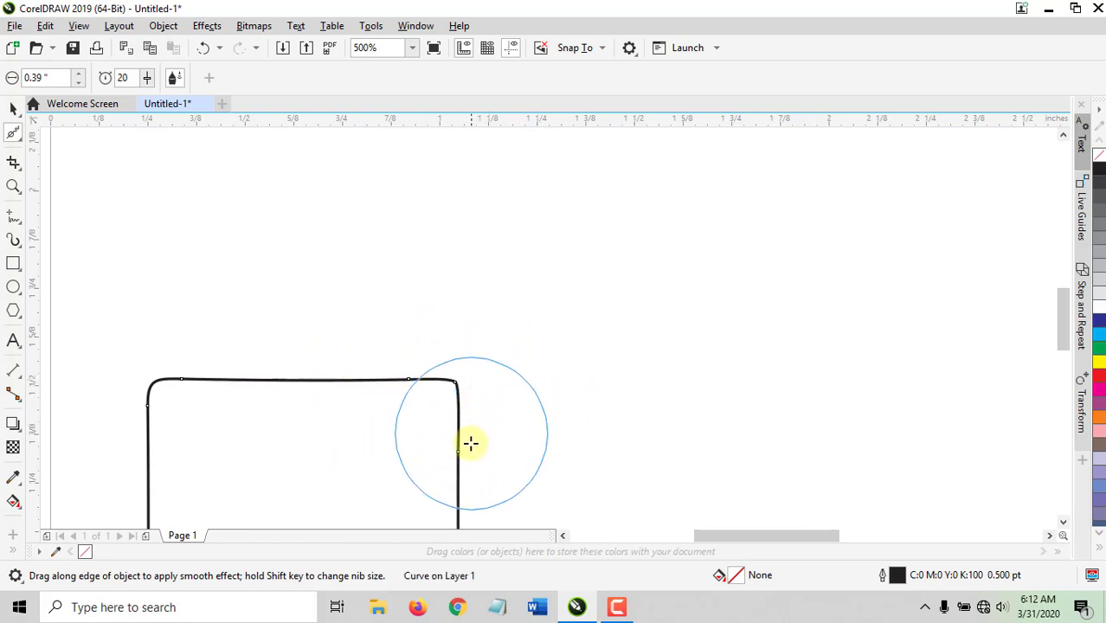
scroll(455, 386, "up", 1)
mouse_move(457, 378)
left_mouse_down()
mouse_move(394, 390)
mouse_move(657, 415)
left_mouse_up()
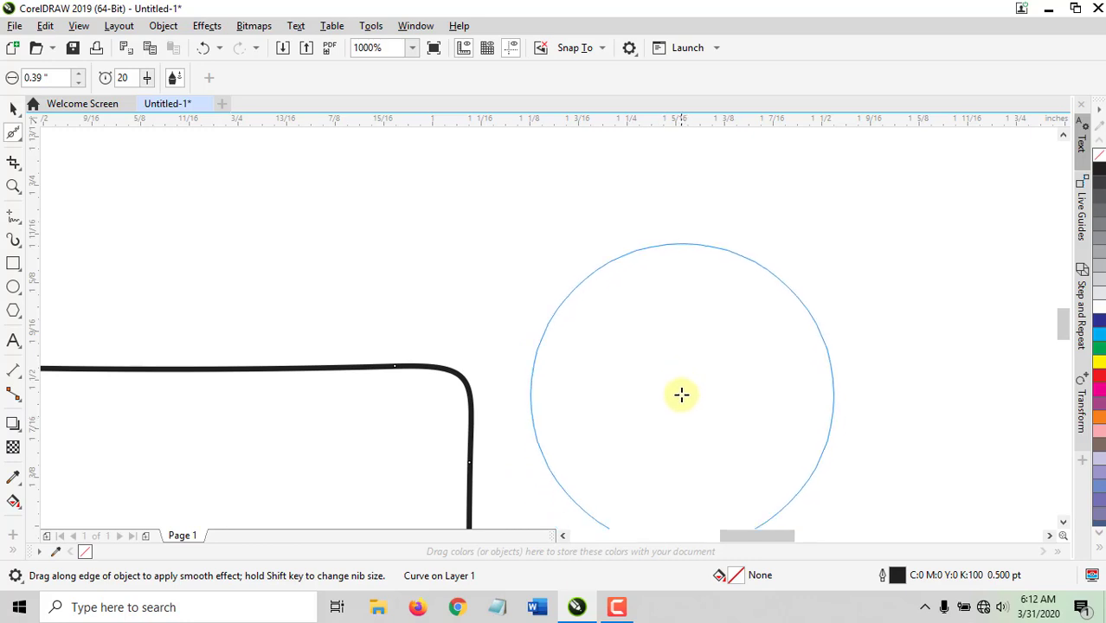
Step: Fill the smoothed rectangle with yellow
scroll(681, 394, "down", 1)
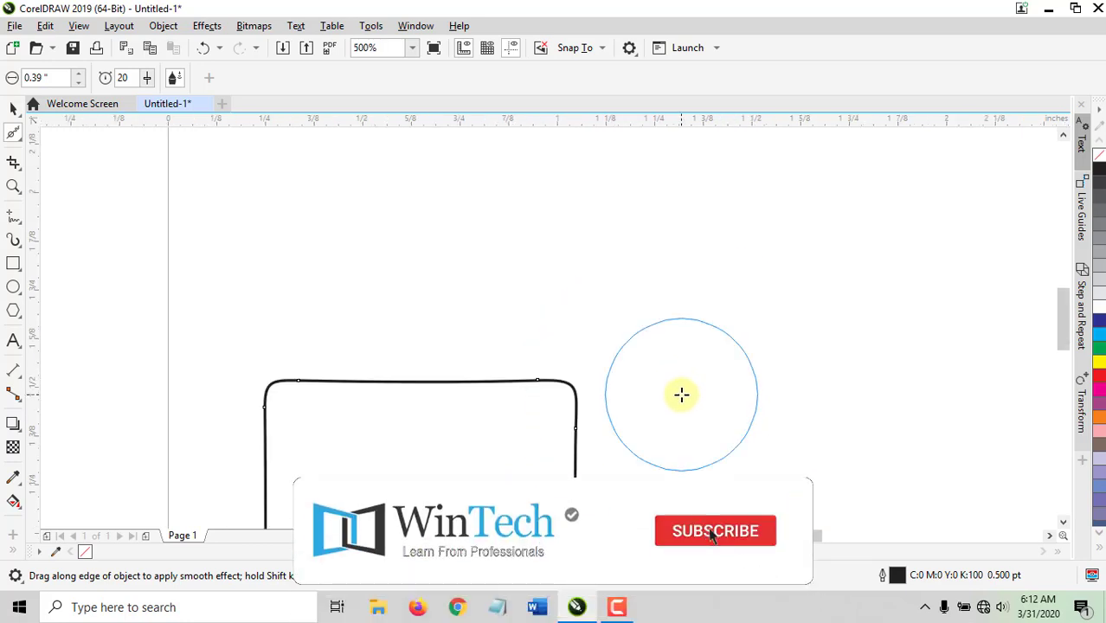
scroll(1064, 337, "down", 3)
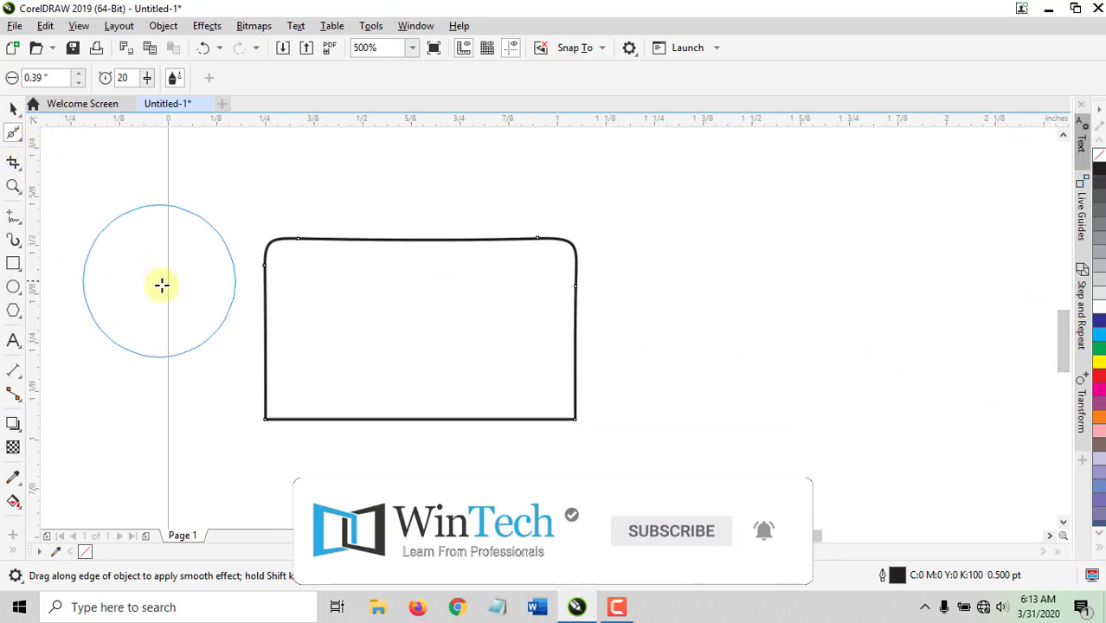
left_click(13, 133)
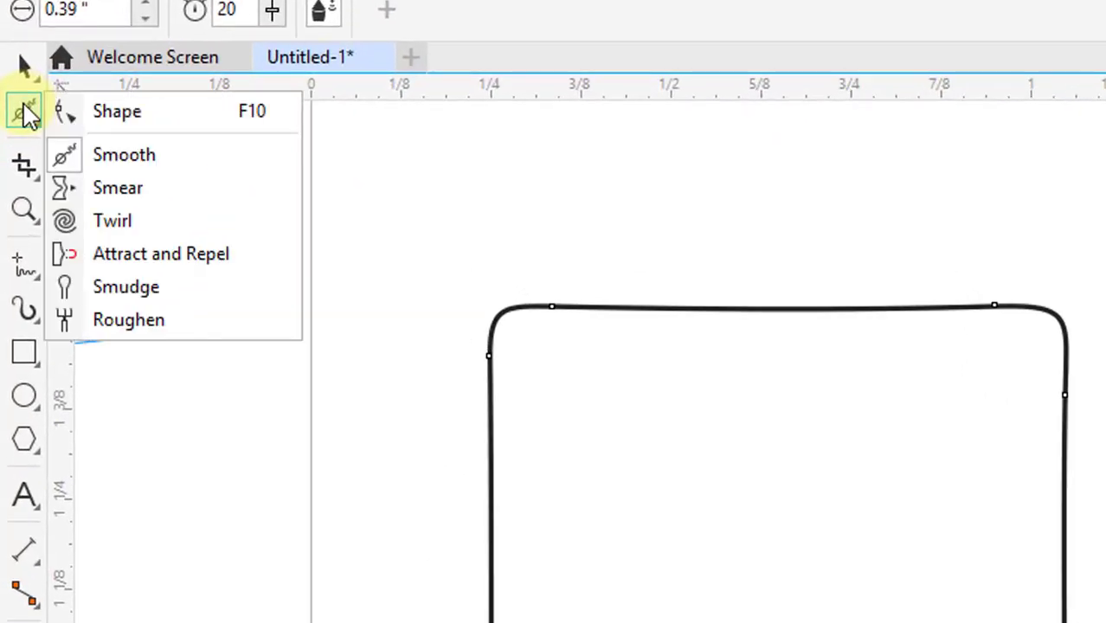
left_click(123, 201)
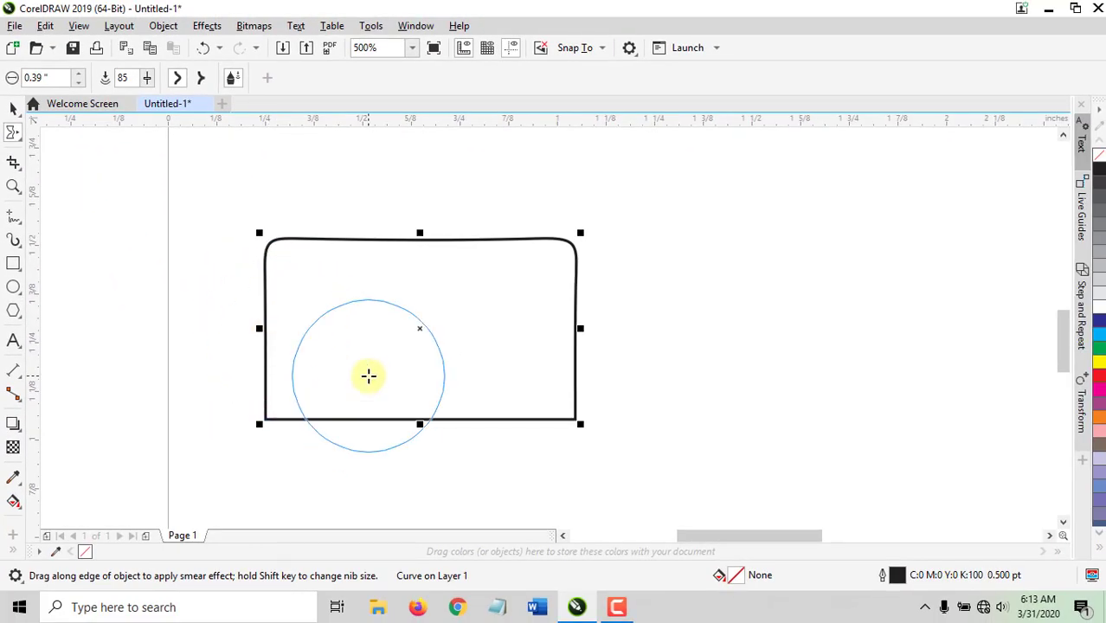
scroll(367, 376, "up", 1)
scroll(367, 376, "down", 1)
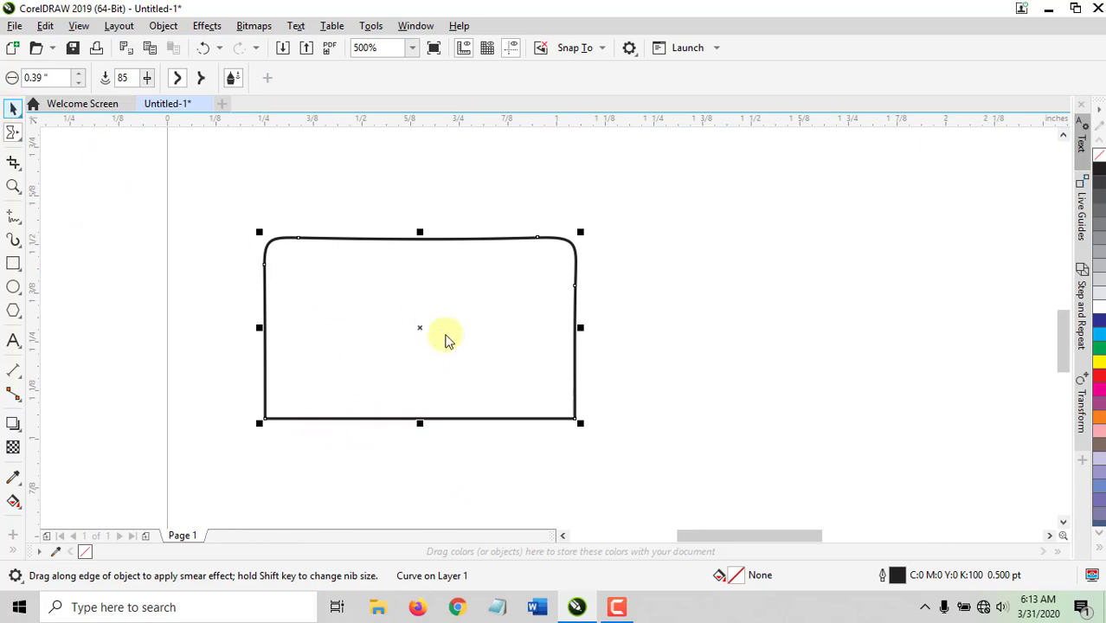
key("space")
left_click_drag(1099, 368, 415, 401)
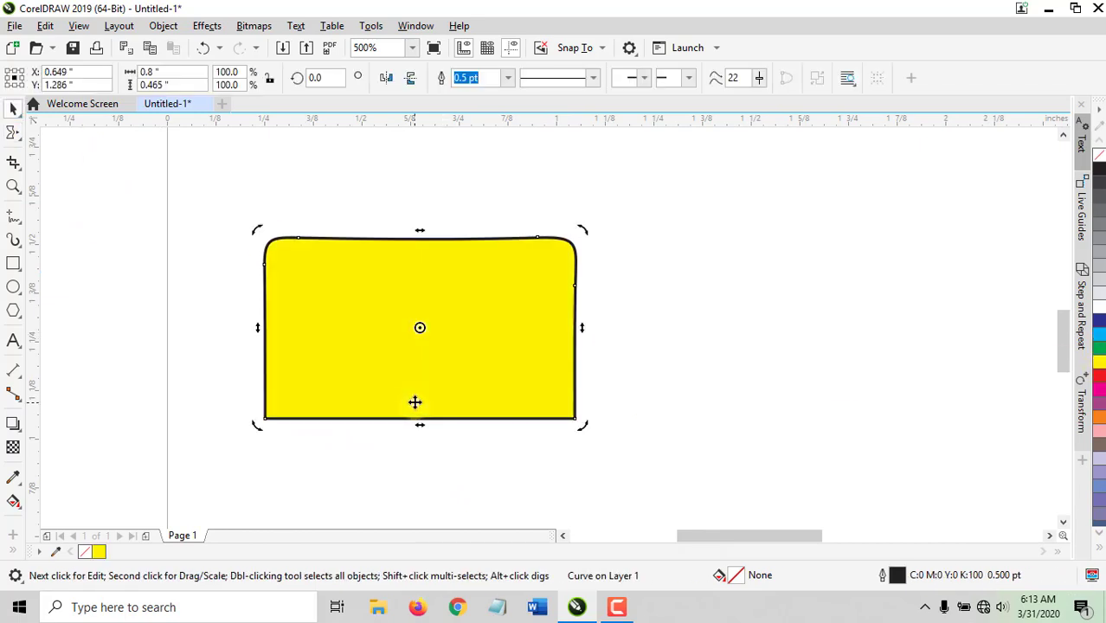
Step: Smear the yellow shape's edges, pulling the lower edge outward and pushing the right and upper edges inward
left_click(12, 136)
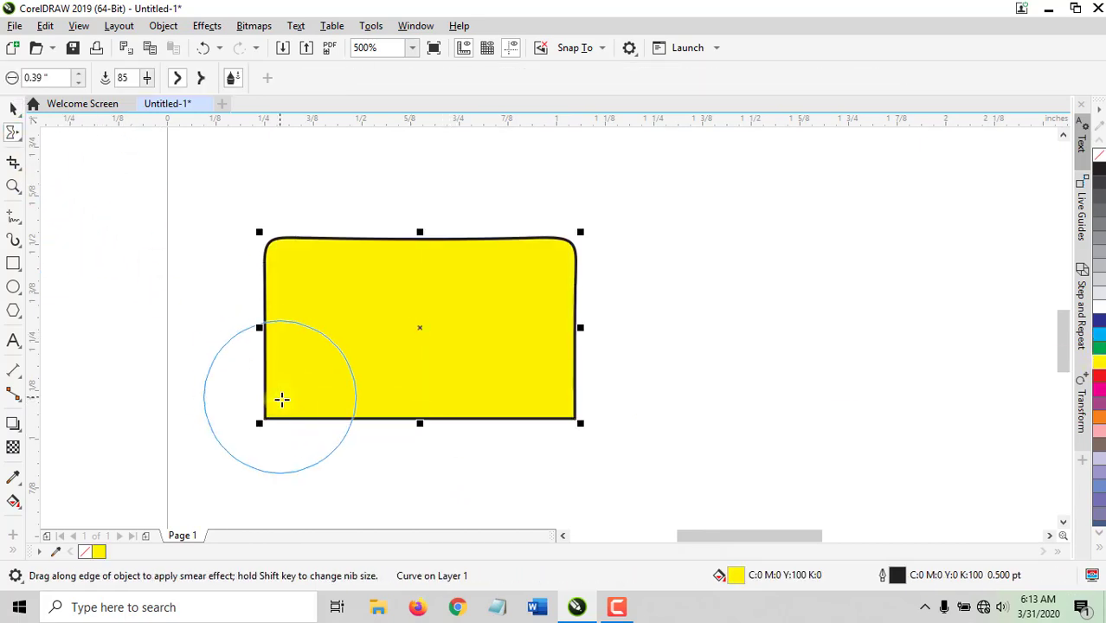
left_click_drag(420, 409, 439, 472)
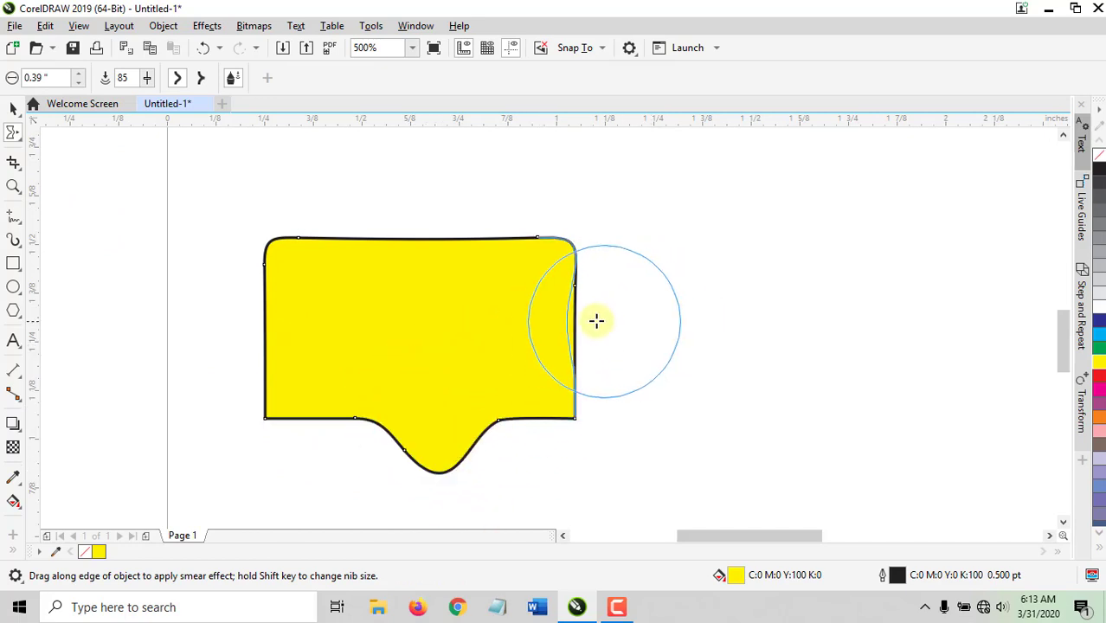
left_click_drag(597, 321, 522, 320)
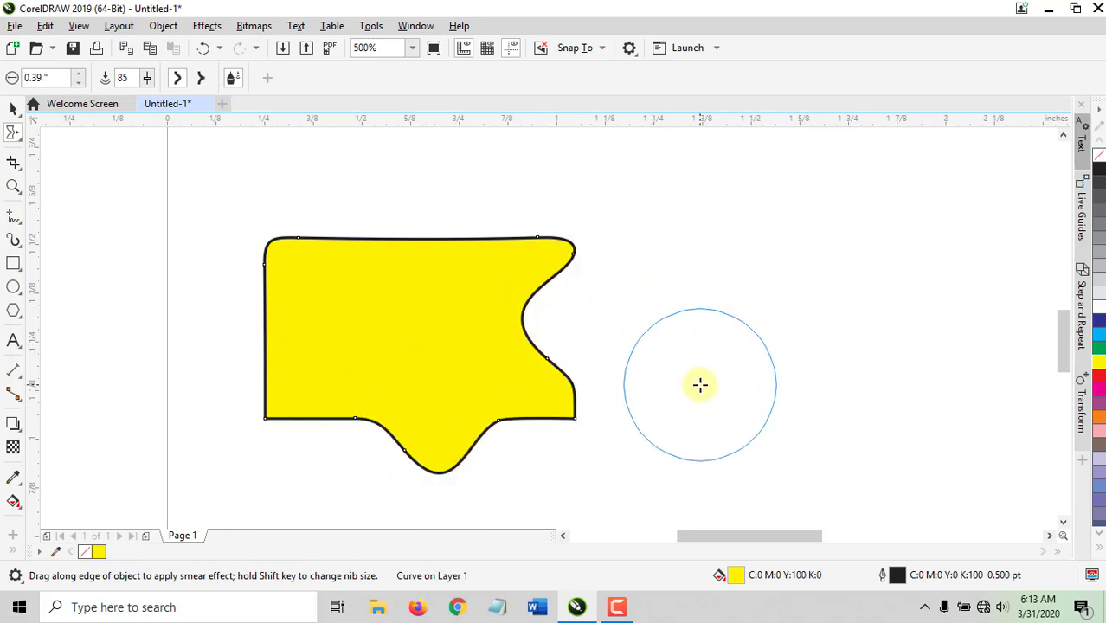
left_click_drag(380, 227, 388, 242)
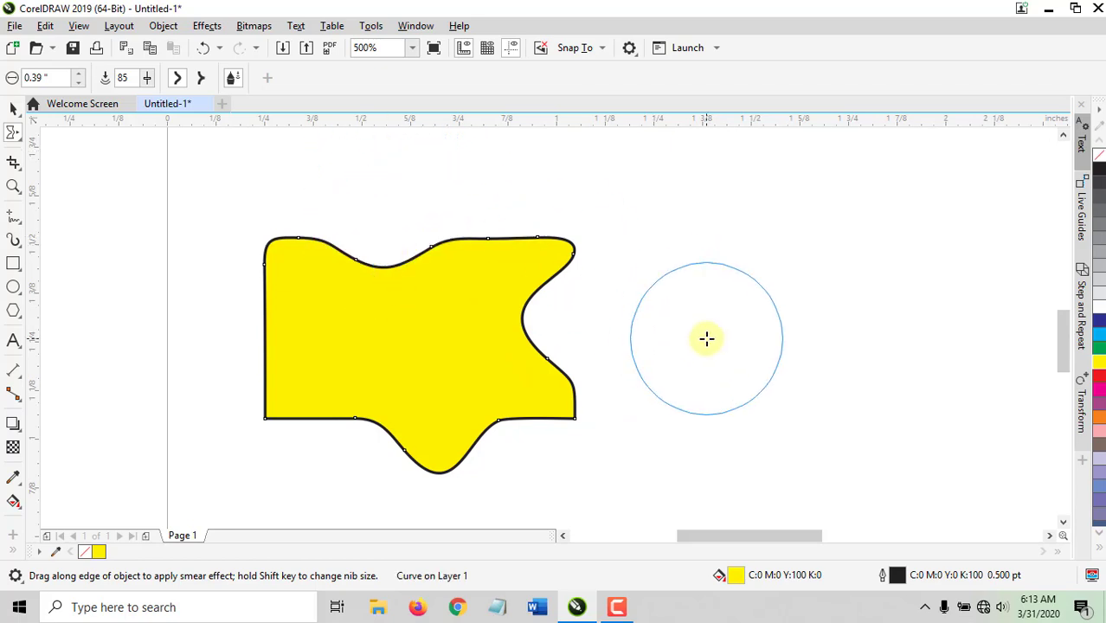
Step: Draw a second rectangle about 0.65 by 0.46 inches to the right of the yellow shape and fill it with cyan
left_click(13, 263)
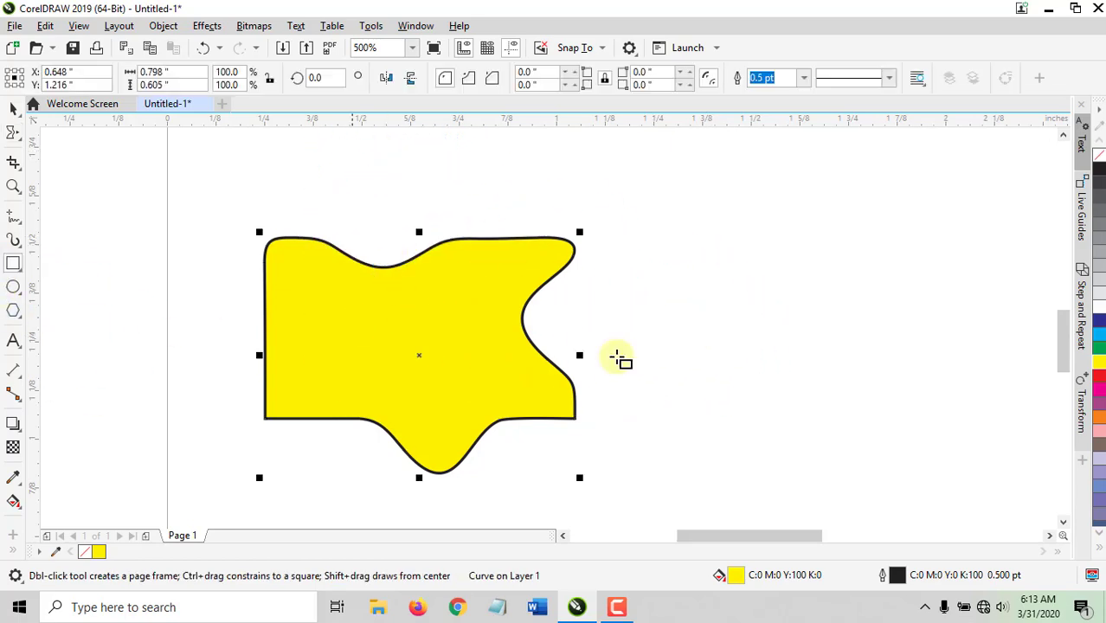
left_click_drag(668, 246, 921, 422)
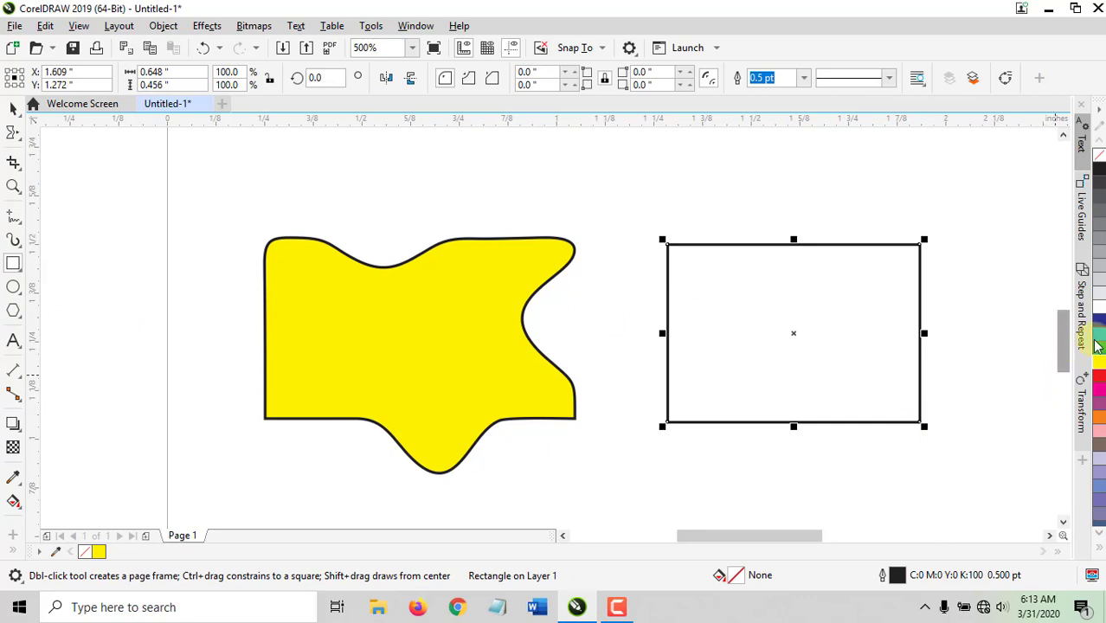
left_click(1099, 343)
Step: Apply a counterclockwise swirl to the middle of the cyan rectangle's upper edge with the Twirl tool
left_click(15, 135)
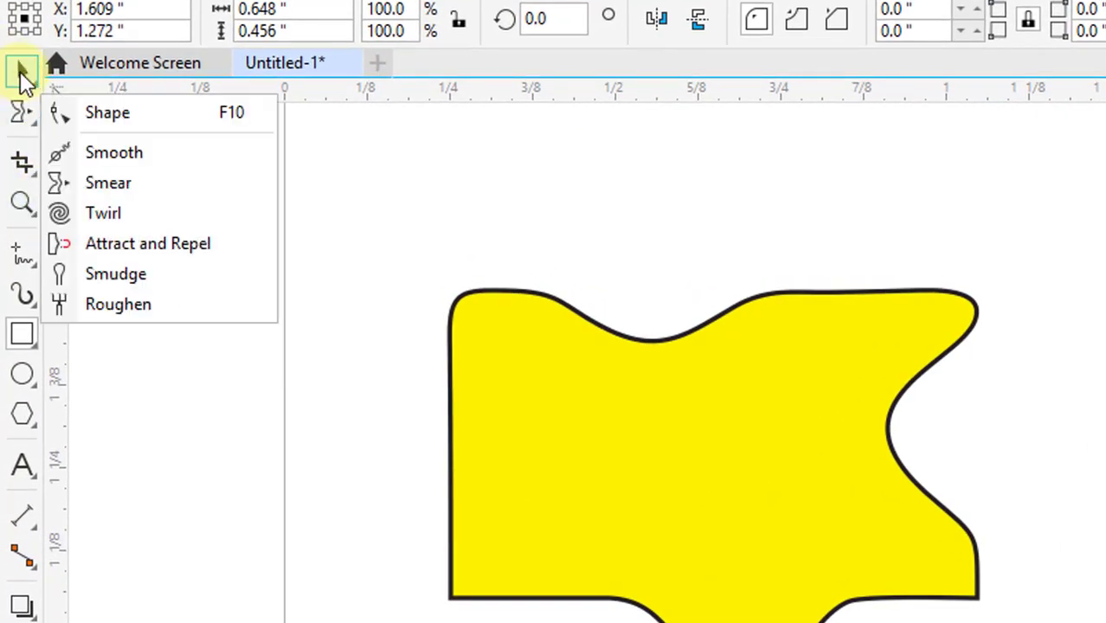
left_click(128, 213)
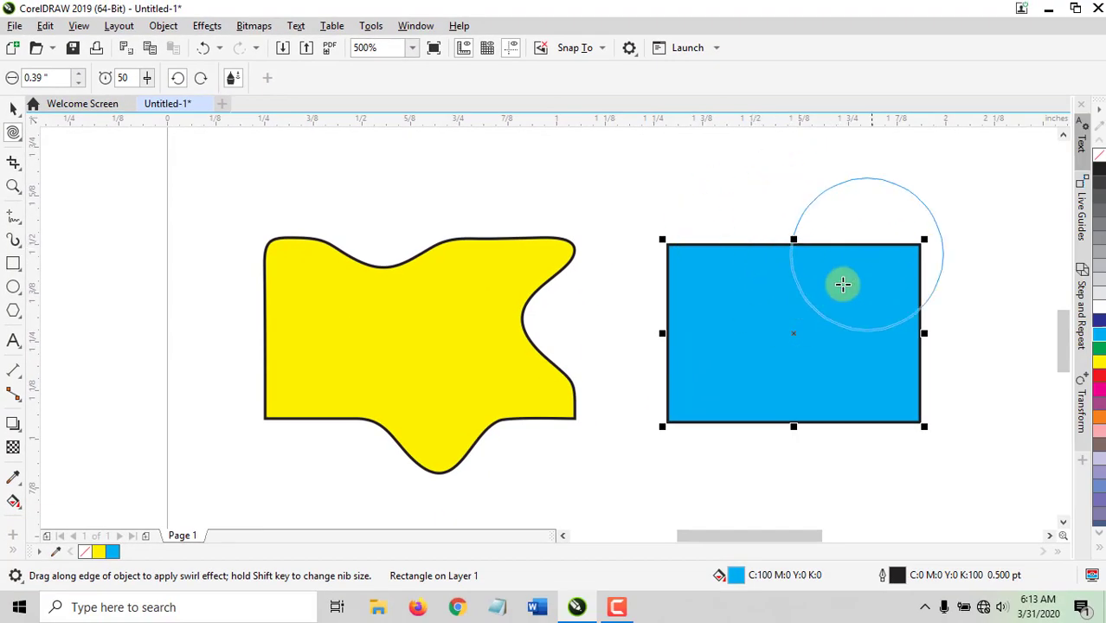
left_click_drag(789, 250, 801, 243)
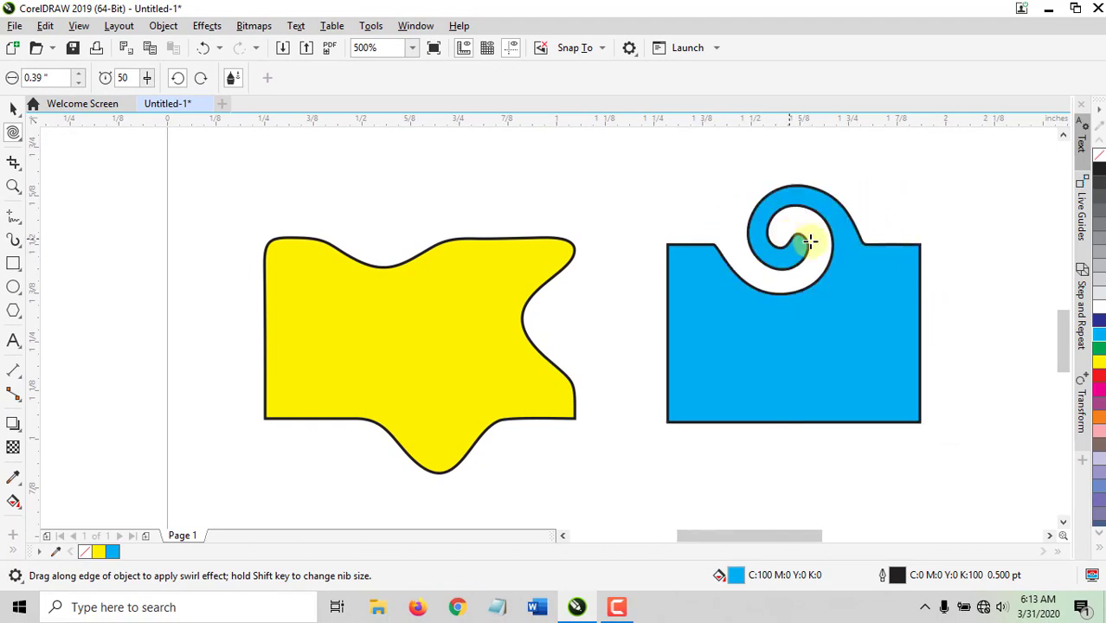
Step: Apply counterclockwise swirls to the cyan rectangle's right and lower edges with the Twirl tool
left_click_drag(930, 323, 906, 321)
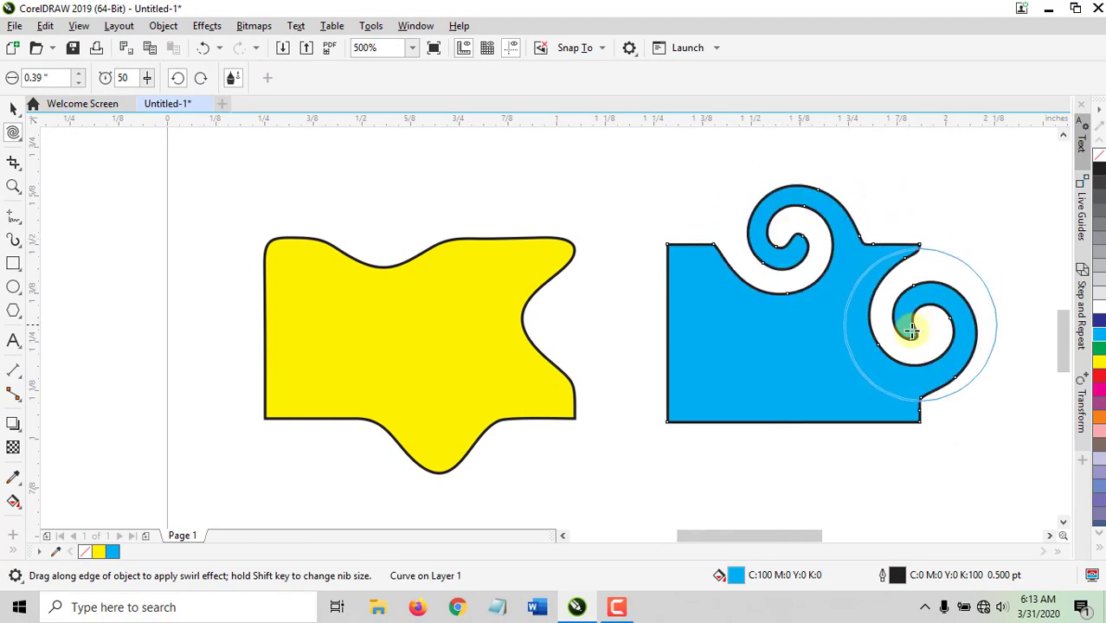
left_click_drag(830, 425, 826, 420)
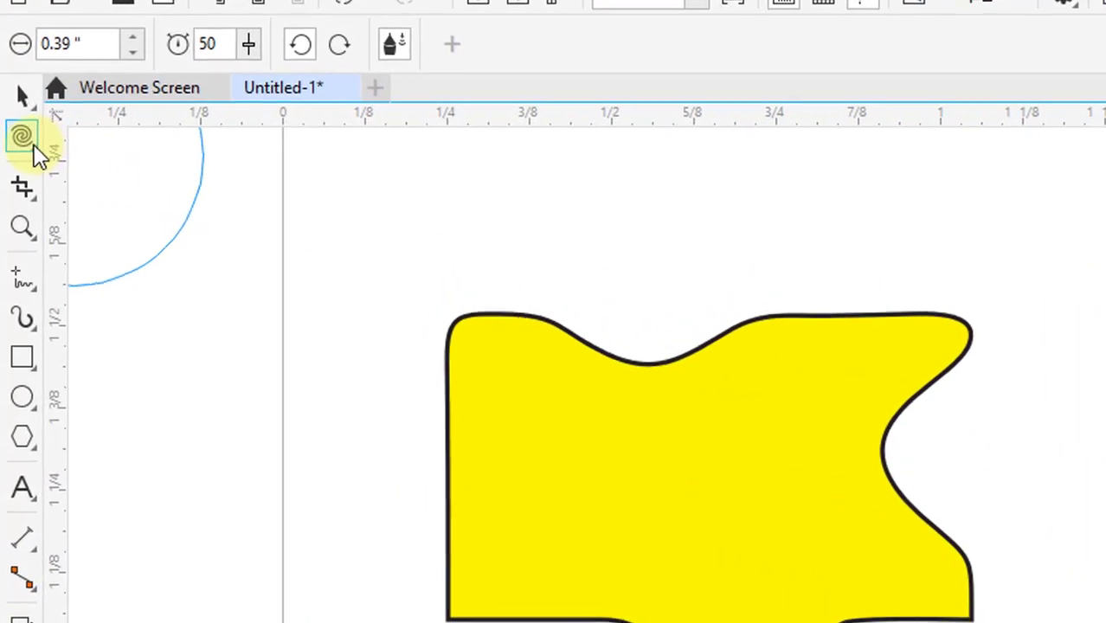
Step: Delete the yellow shape and draw an unfilled rectangle about 0.79 by 0.48 inches in its place
left_click(36, 153)
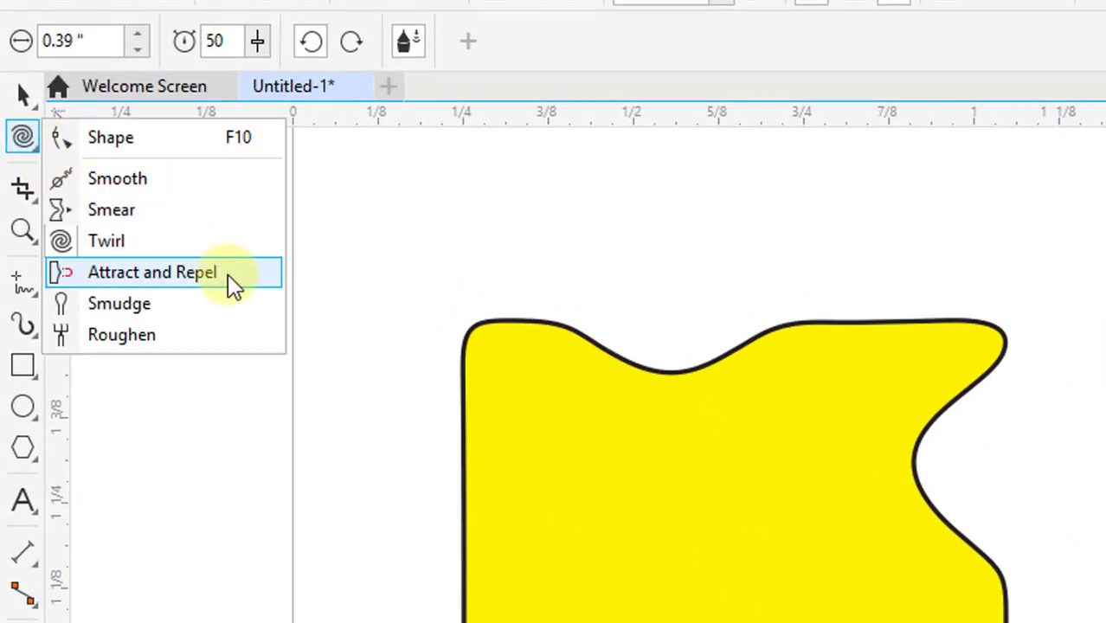
left_click(21, 95)
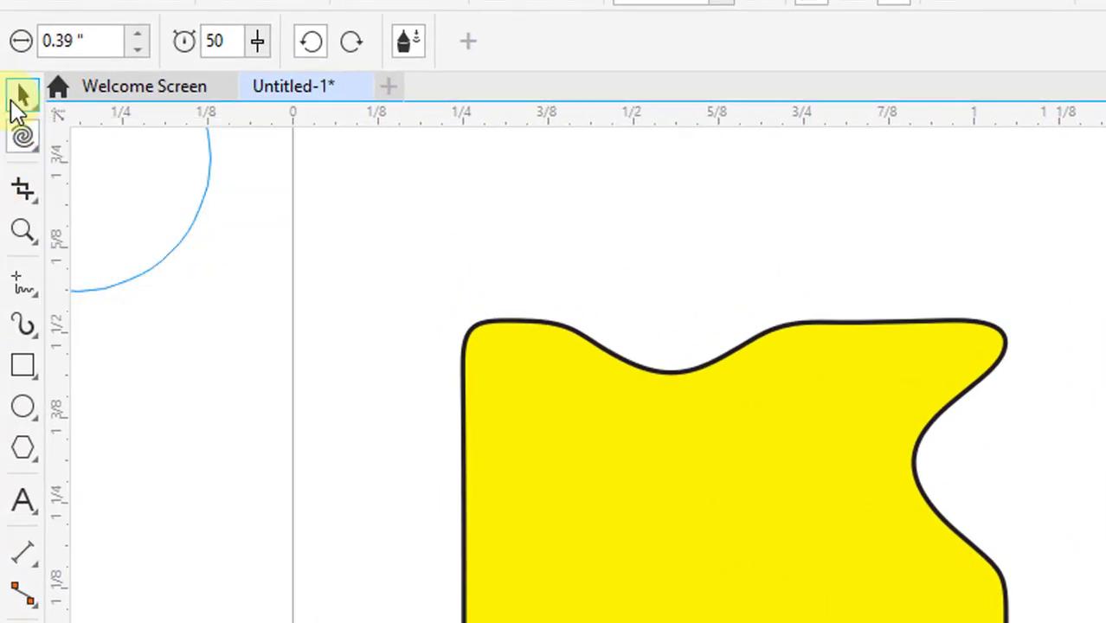
left_click_drag(359, 249, 1095, 355)
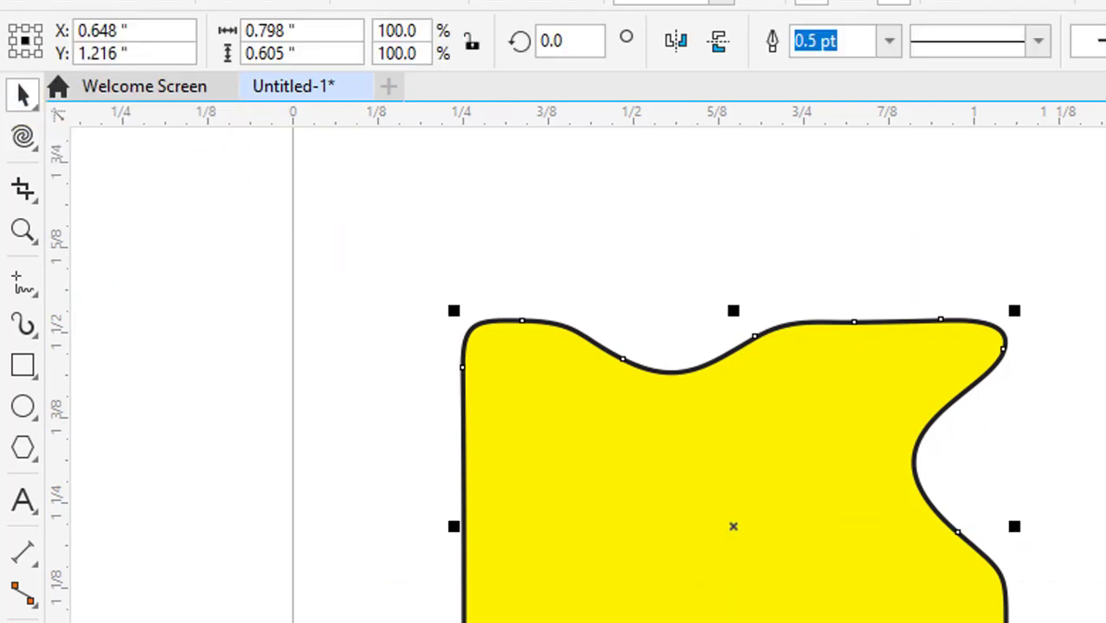
key("Delete")
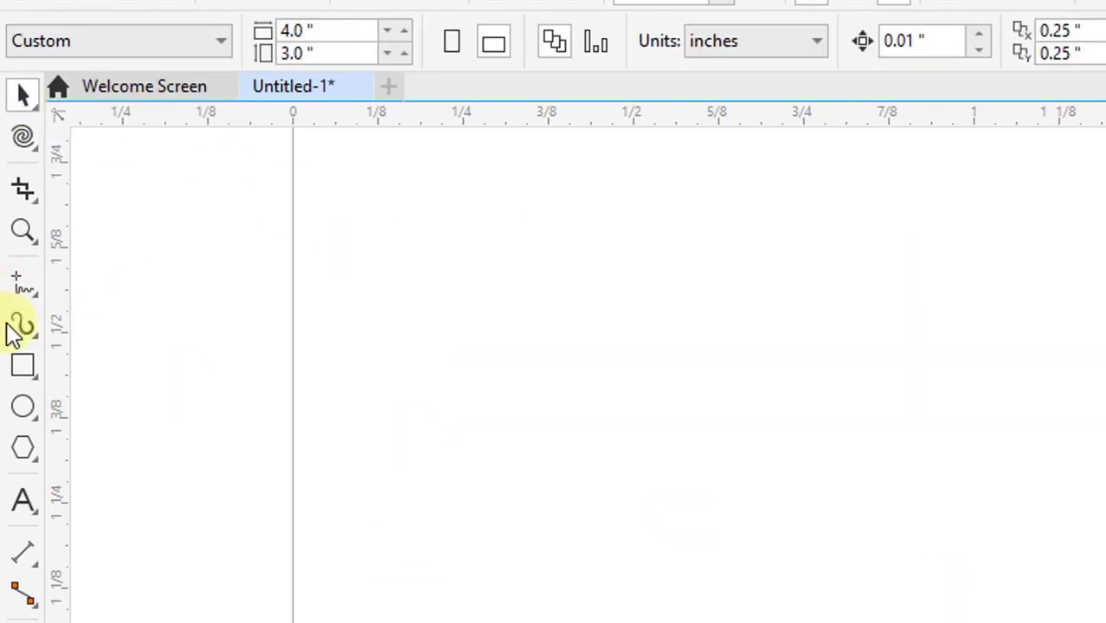
left_click(28, 378)
left_click_drag(385, 297, 925, 622)
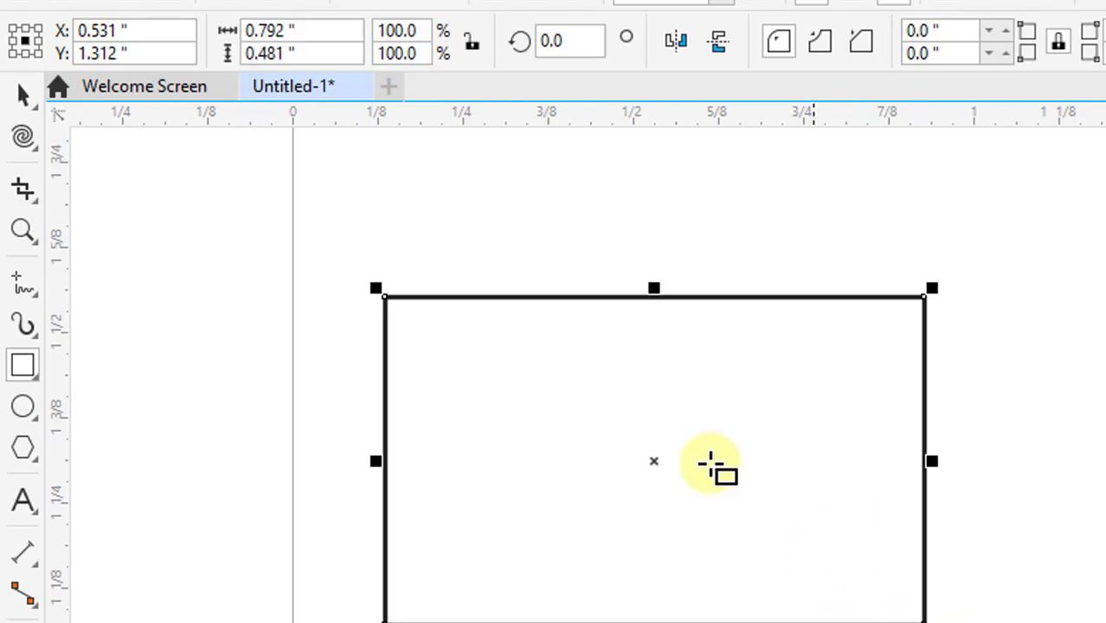
Step: Distort the unfilled rectangle with Attract and Repel, raising two bumps on the upper edge, pulling the right edge inward and the left edge outward
left_click(30, 140)
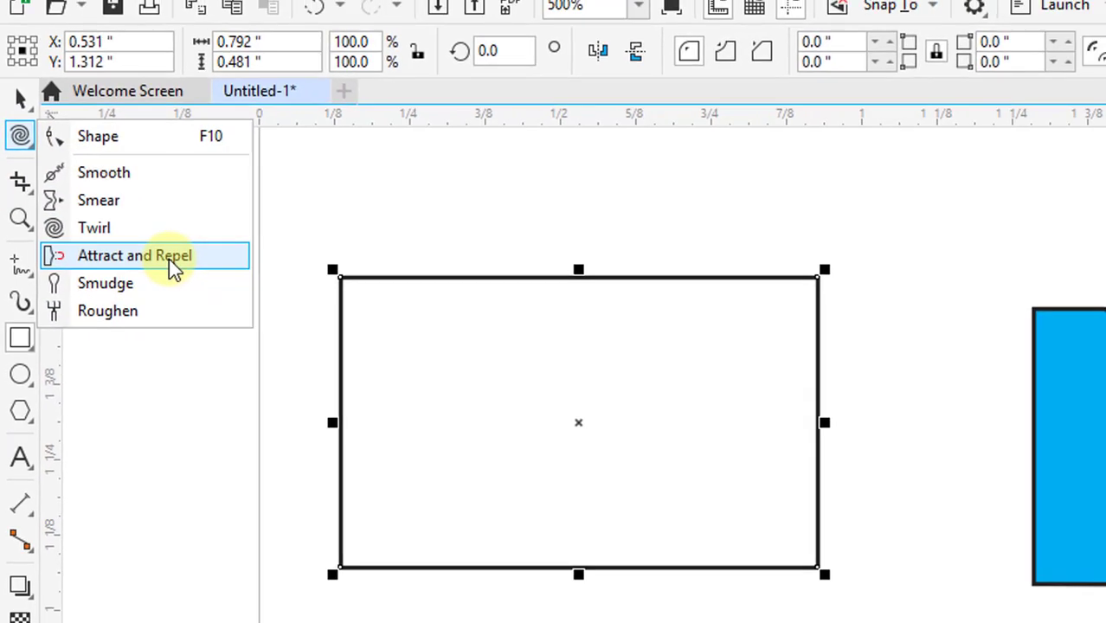
left_click(170, 256)
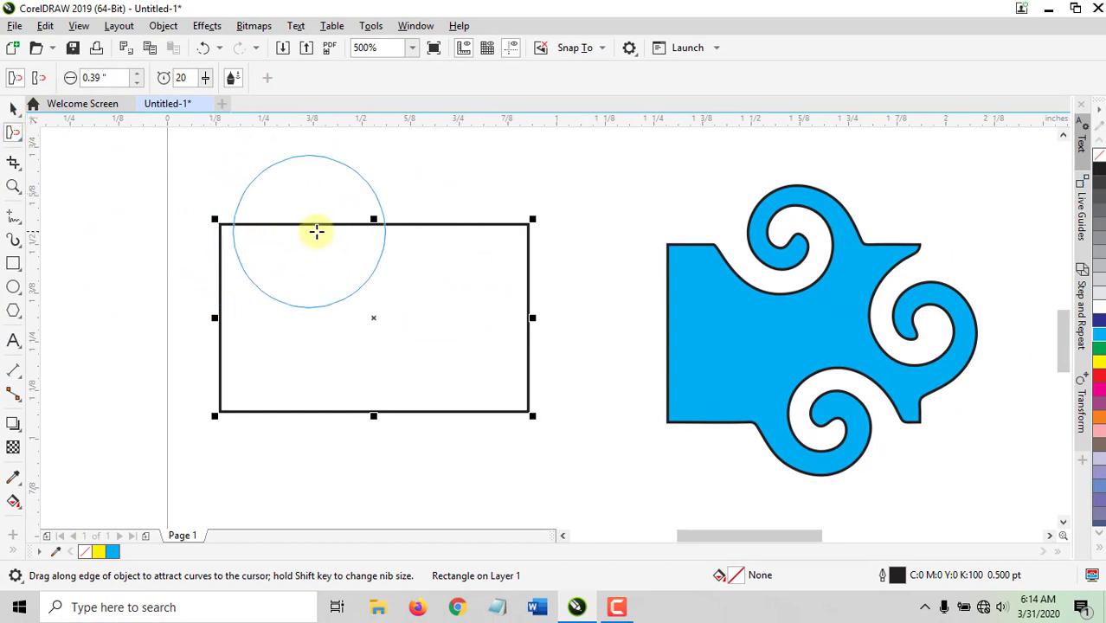
left_click_drag(315, 231, 336, 156)
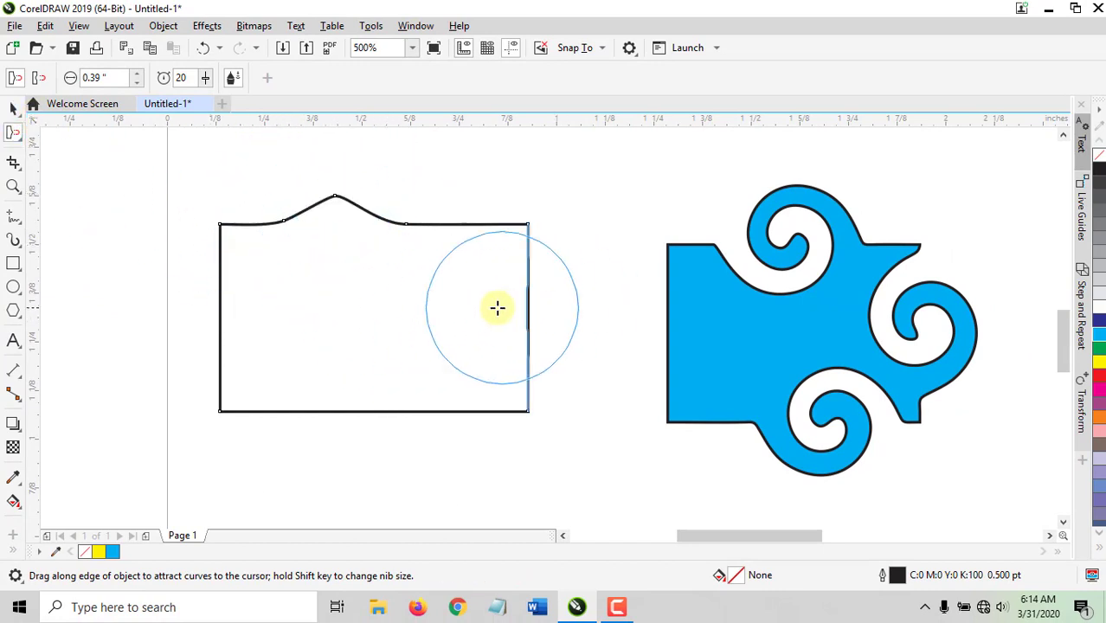
mouse_move(497, 308)
left_mouse_down()
mouse_move(444, 323)
mouse_move(373, 376)
left_mouse_up()
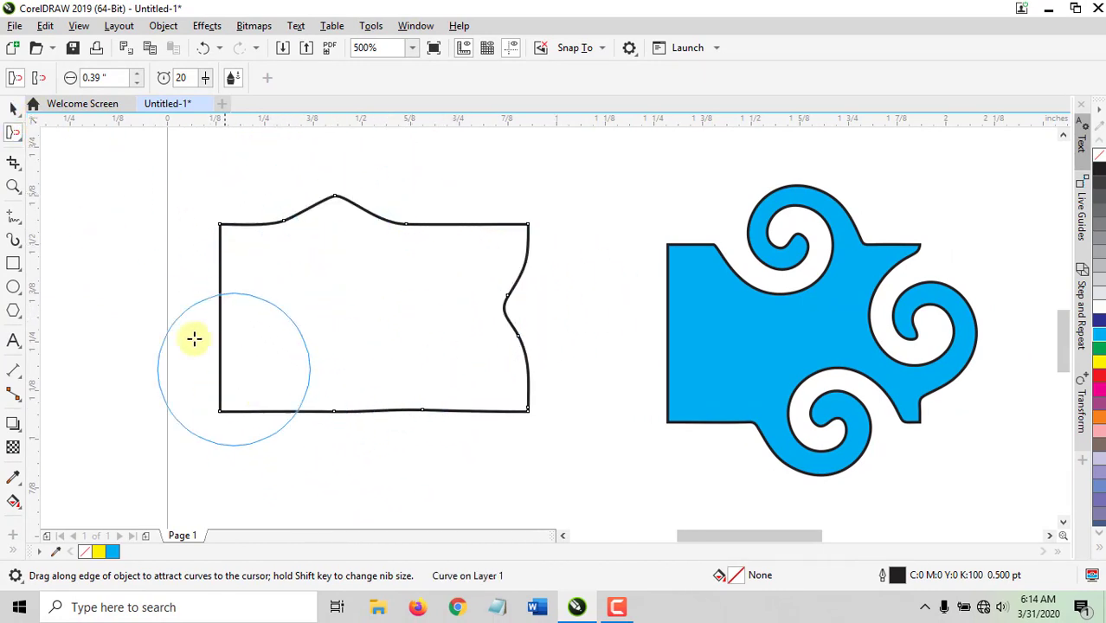
left_click_drag(194, 339, 296, 328)
left_click_drag(422, 247, 439, 185)
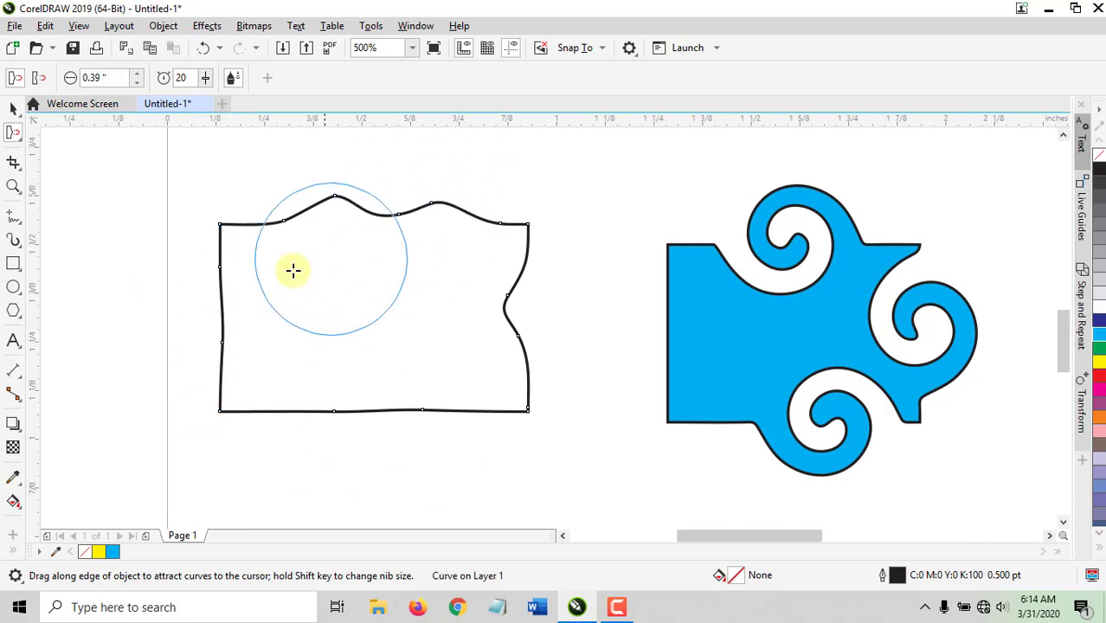
left_click_drag(239, 304, 177, 301)
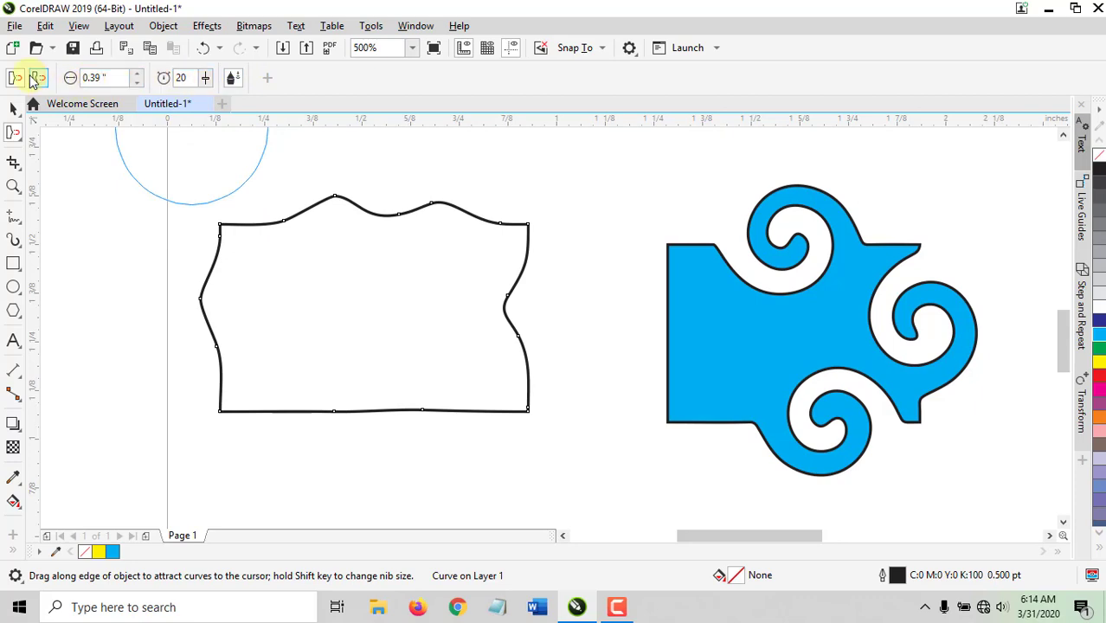
Step: Delete the distorted unfilled shape and draw a new rectangle about 0.64 by 0.46 inches left of the cyan shape
left_click(13, 108)
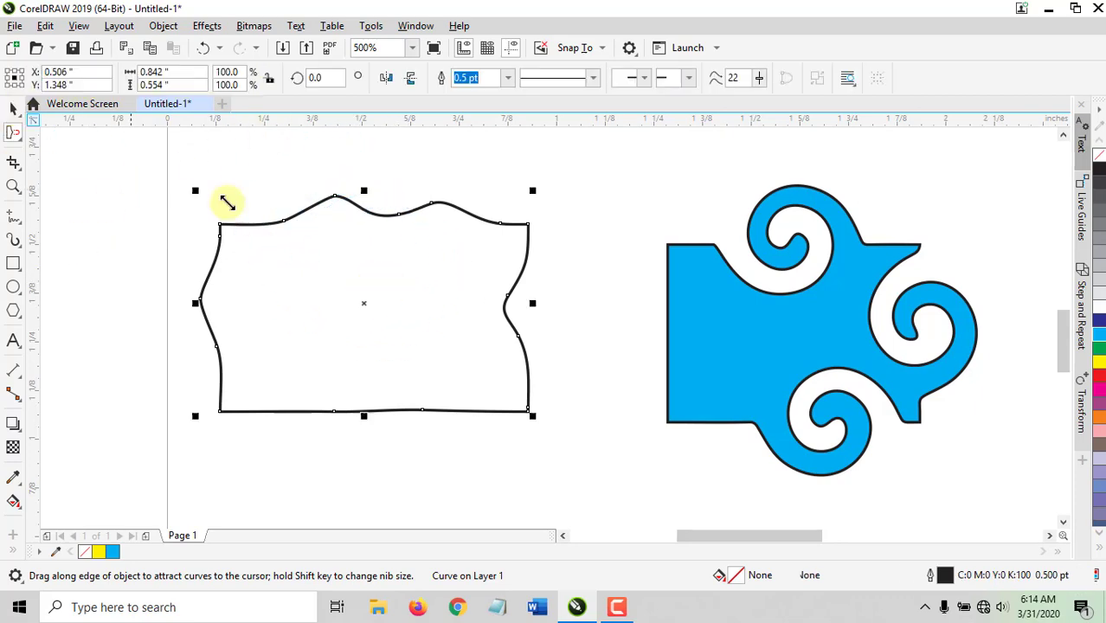
key("space")
key("Delete")
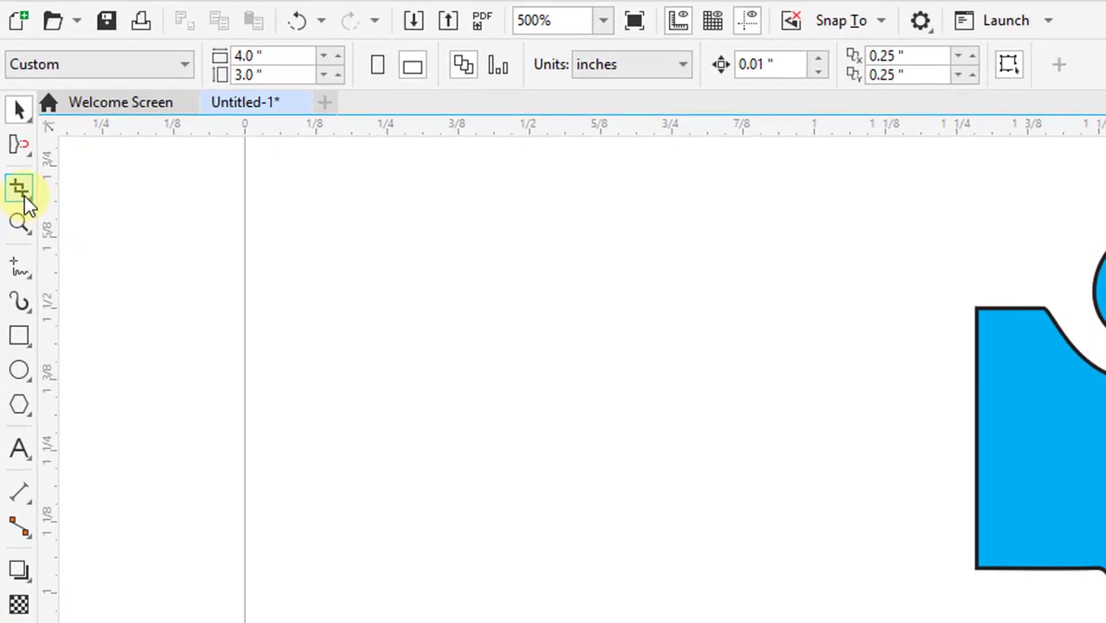
left_click(20, 136)
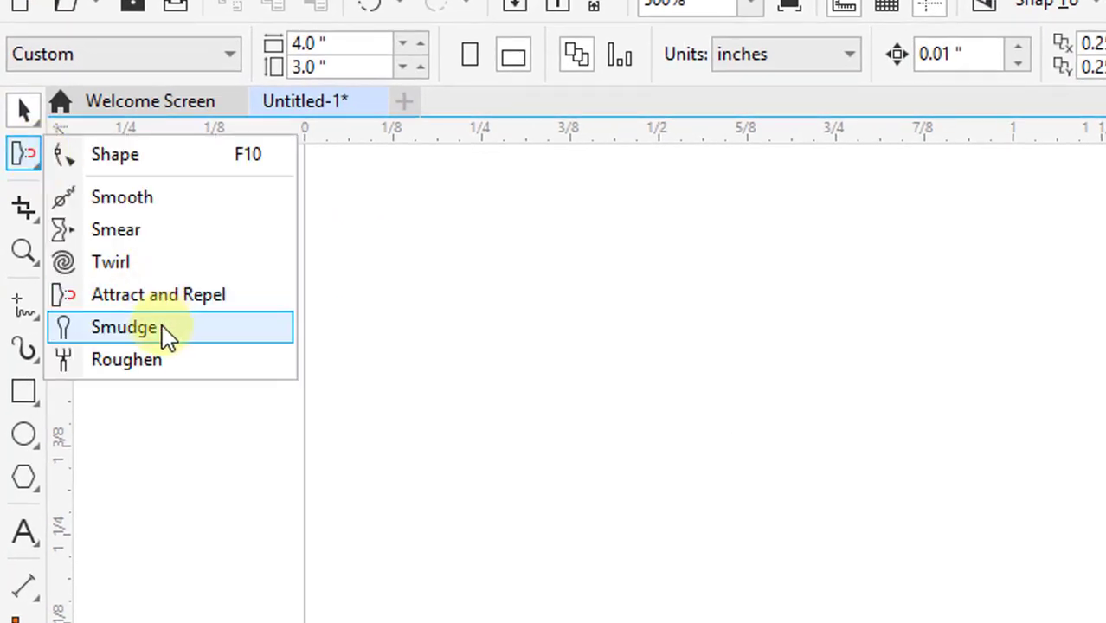
left_click(24, 391)
left_click_drag(535, 382, 986, 622)
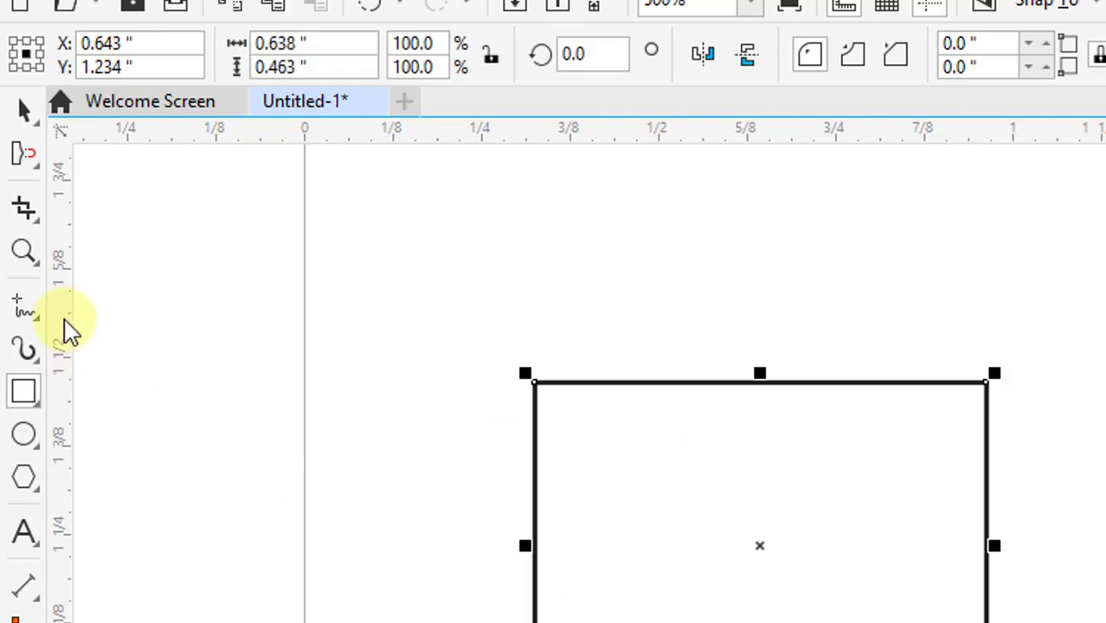
Step: Smudge the new rectangle's upper and right edges both outward and inward, with a long winding right-hand arm, and its left edge outward
left_click(23, 155)
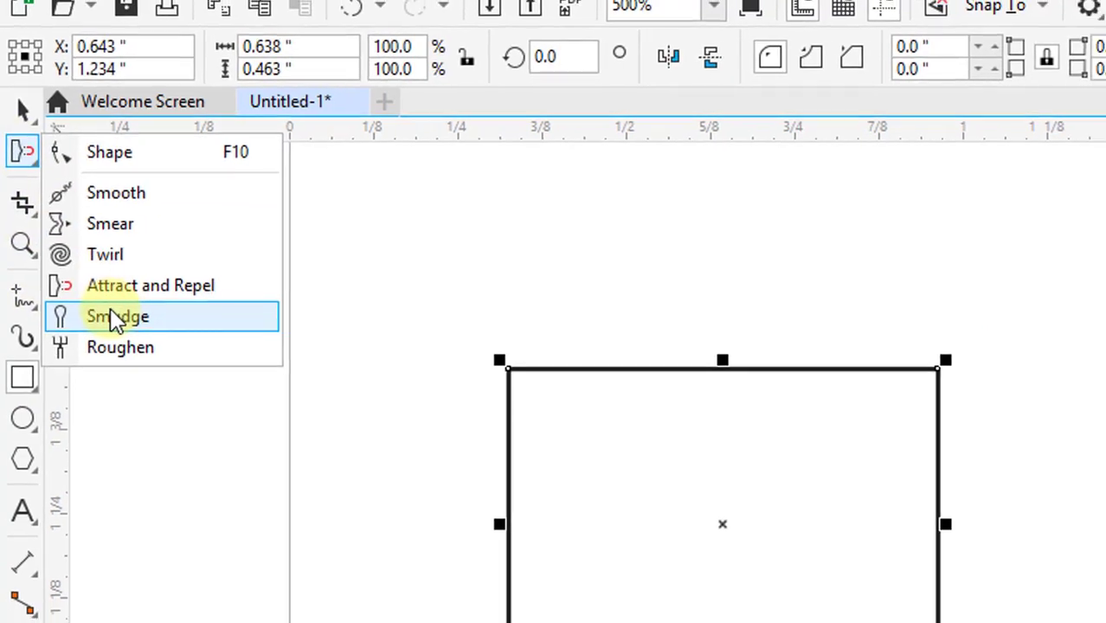
left_click(121, 325)
left_click_drag(395, 274, 386, 194)
left_click_drag(479, 218, 452, 310)
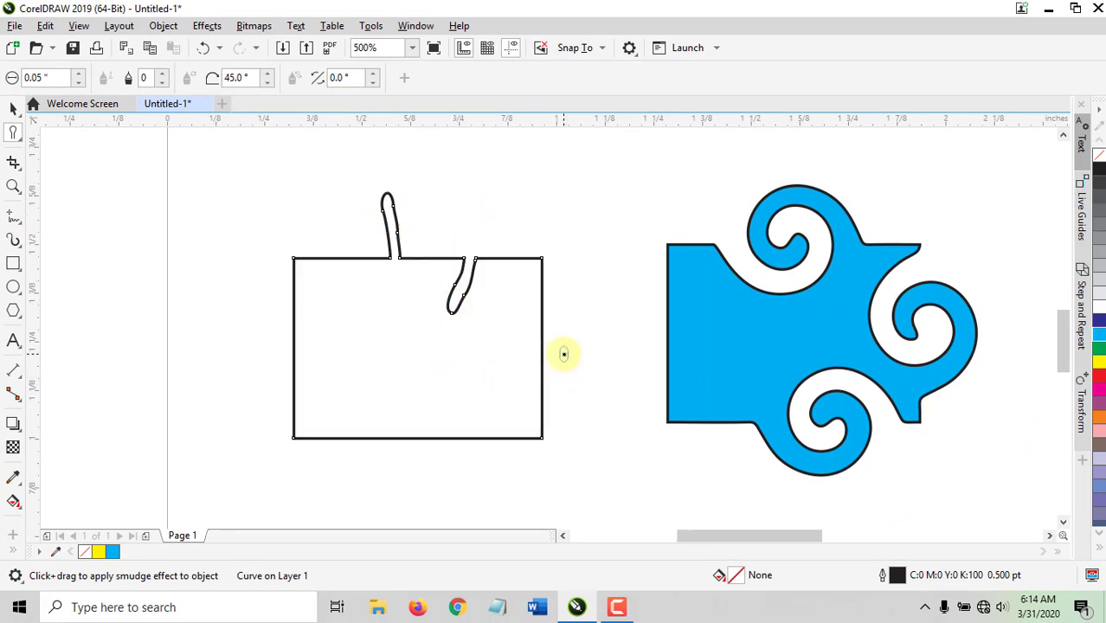
left_click_drag(563, 354, 481, 370)
mouse_move(513, 299)
left_mouse_down()
mouse_move(548, 301)
mouse_move(579, 273)
mouse_move(609, 181)
mouse_move(698, 156)
mouse_move(818, 161)
left_mouse_up()
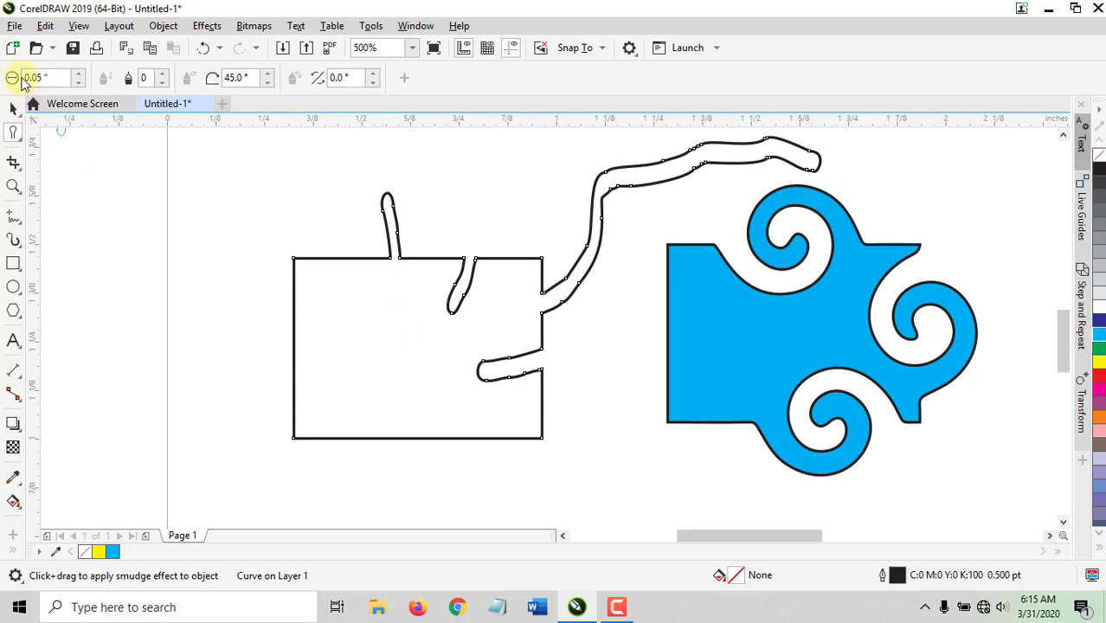
left_click_drag(299, 345, 208, 283)
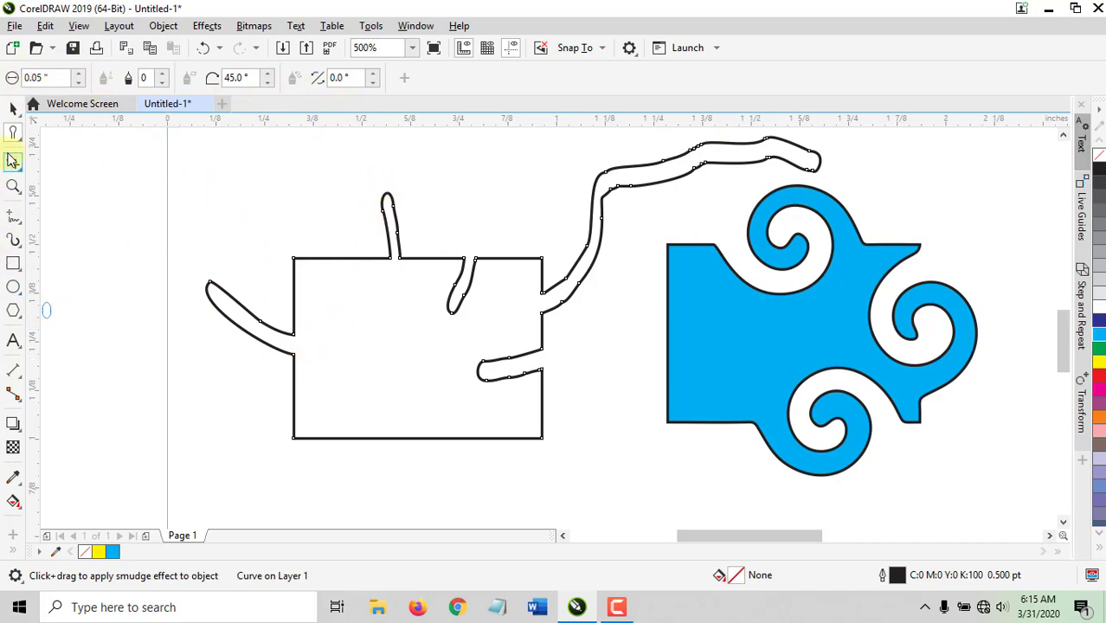
Step: Roughen the smudged rectangle's lower edge at four spots with small jagged spikes
left_click(14, 140)
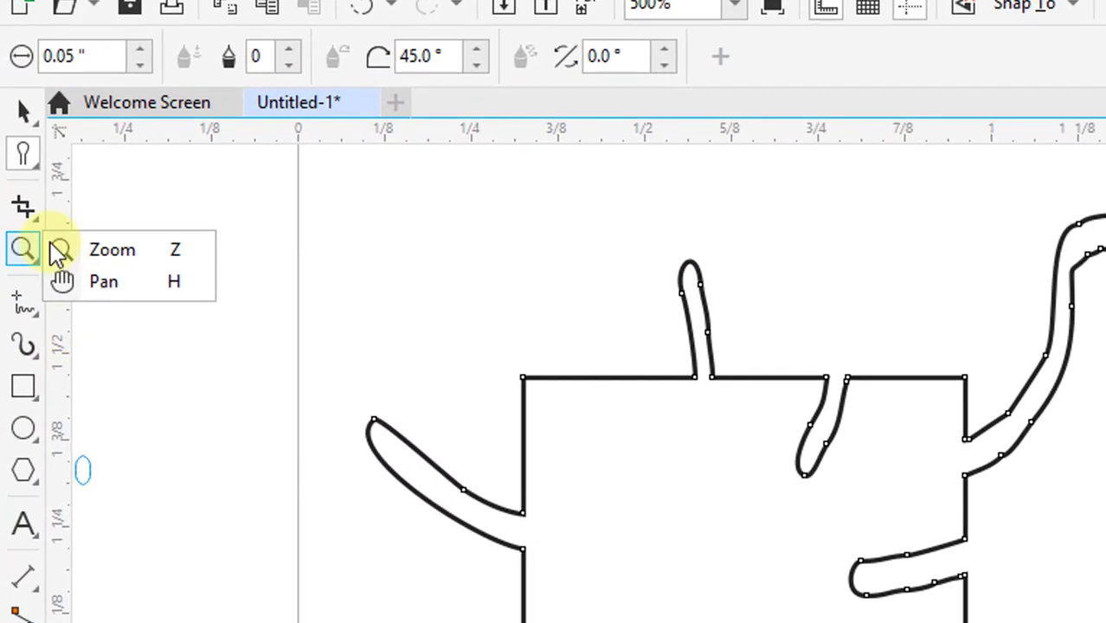
left_click(134, 360)
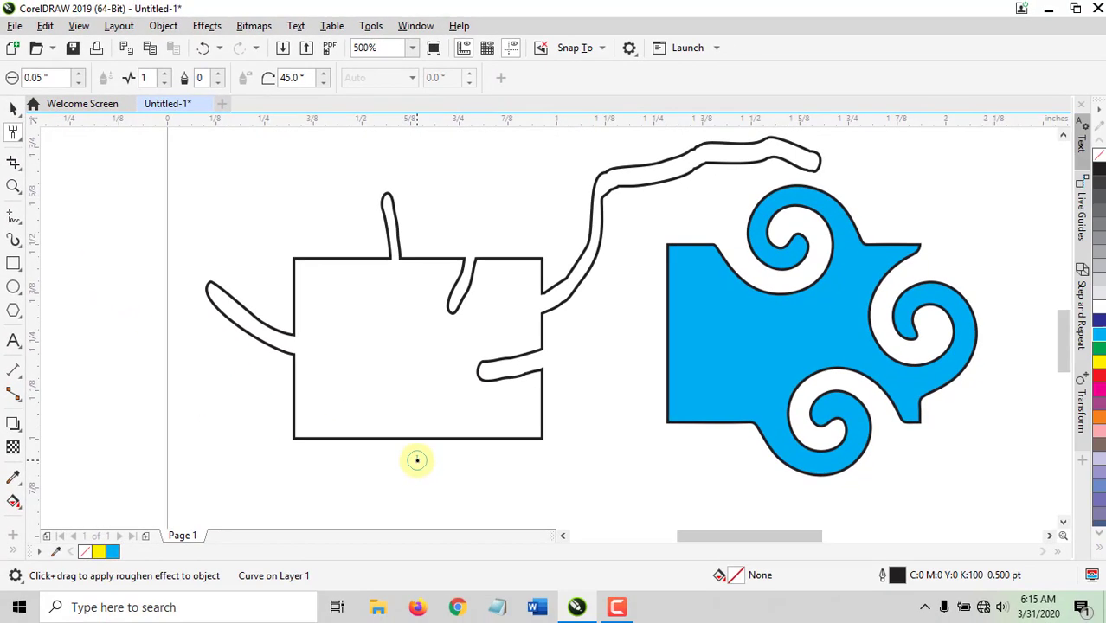
scroll(417, 456, "up", 2)
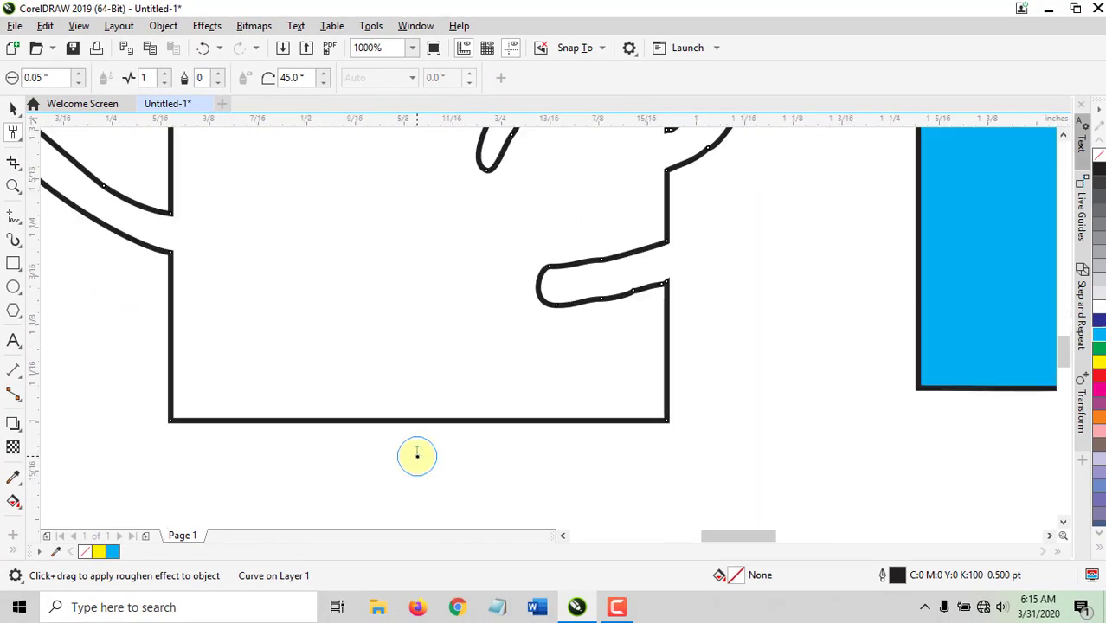
left_click(361, 421)
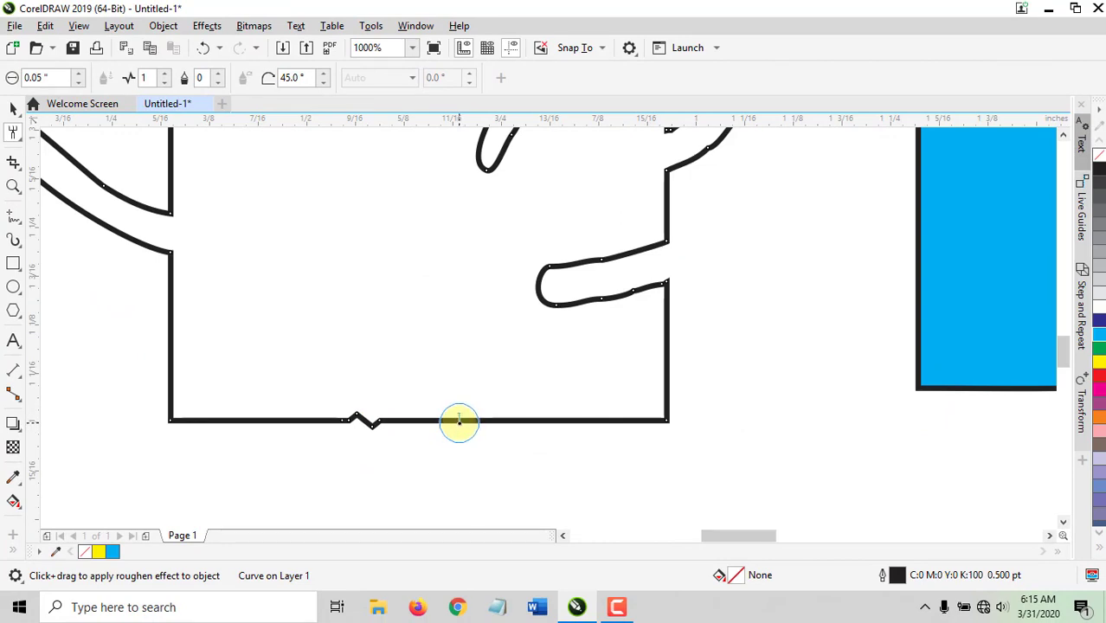
left_click(249, 422)
left_click(571, 421)
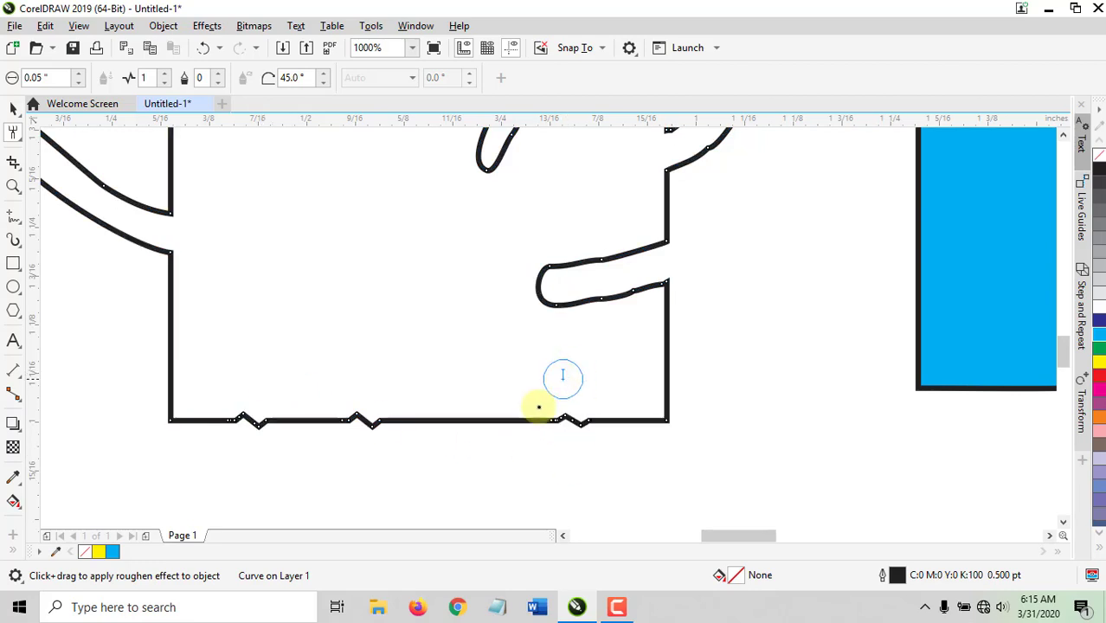
left_click(470, 435)
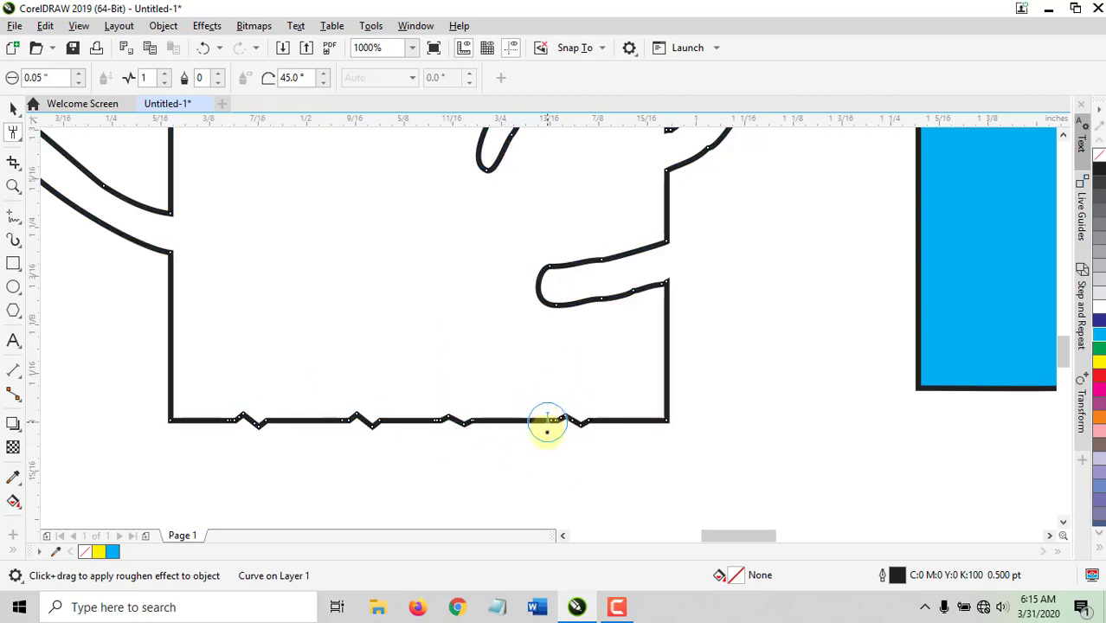
Step: Delete both the smudged, roughened shape and the cyan swirl shape
scroll(519, 479, "down", 3)
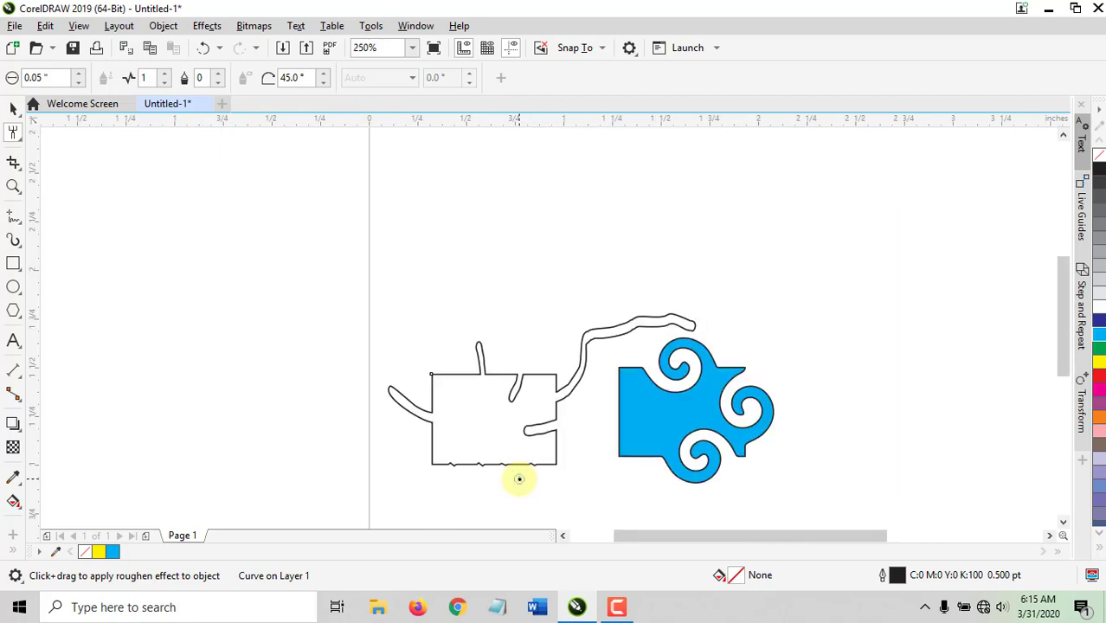
left_click(13, 108)
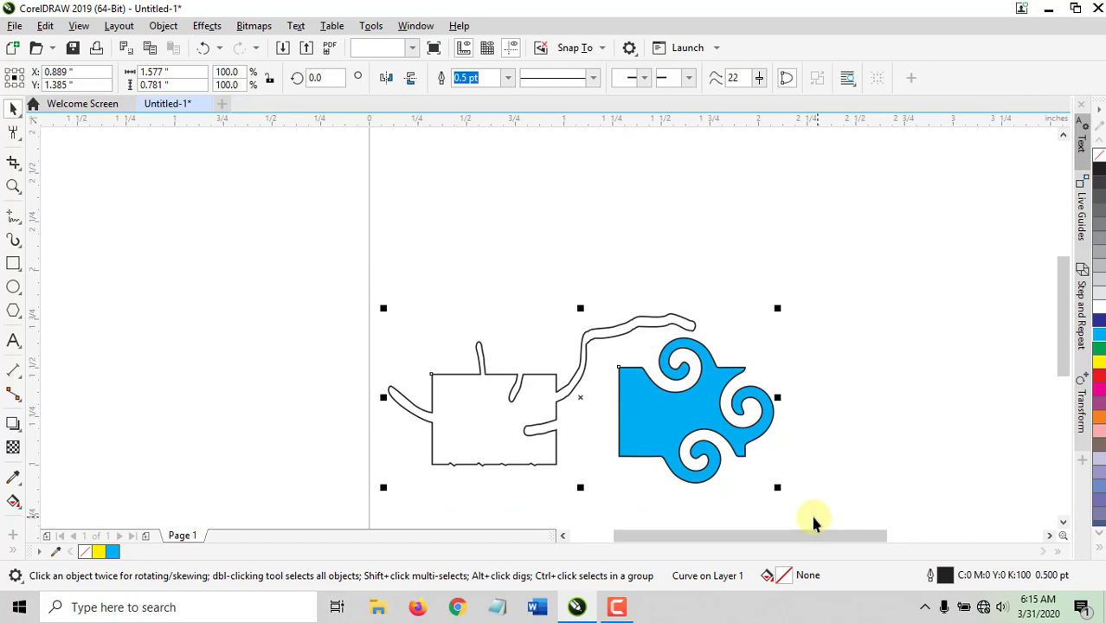
key("Delete")
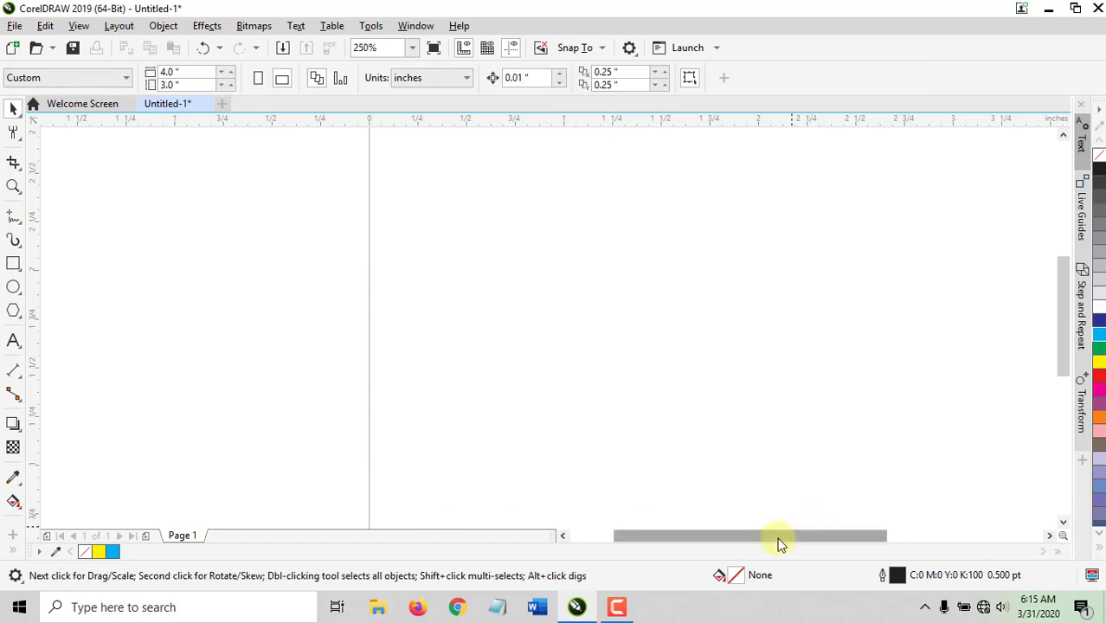
Step: Choose the Shape tool from the group of shape-editing tools
left_click_drag(777, 539, 846, 543)
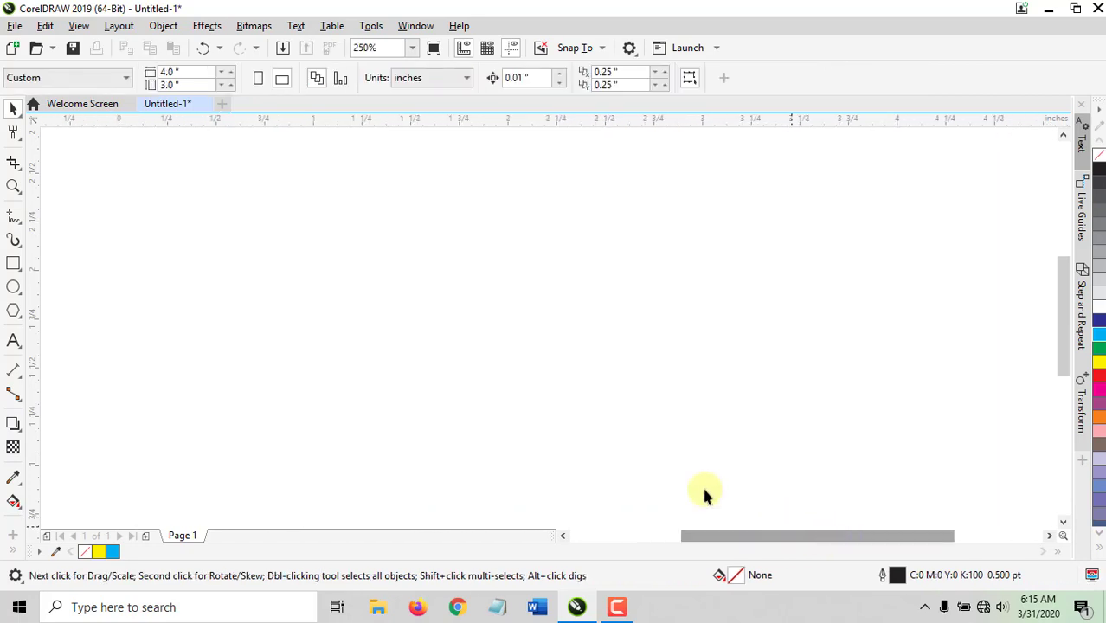
left_click(12, 135)
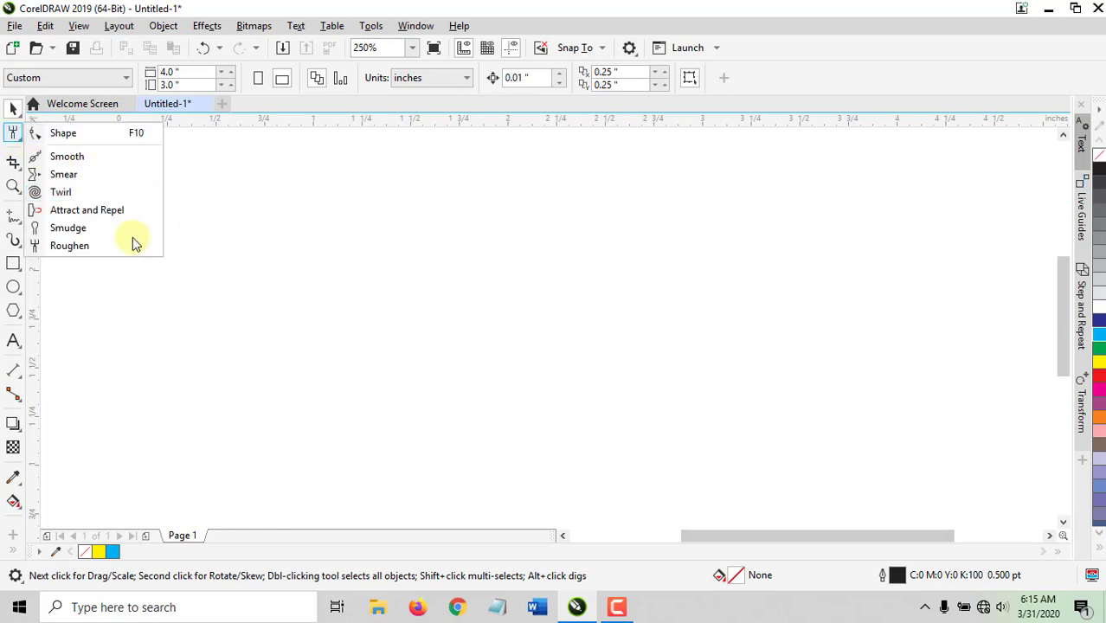
scroll(496, 355, "down", 2)
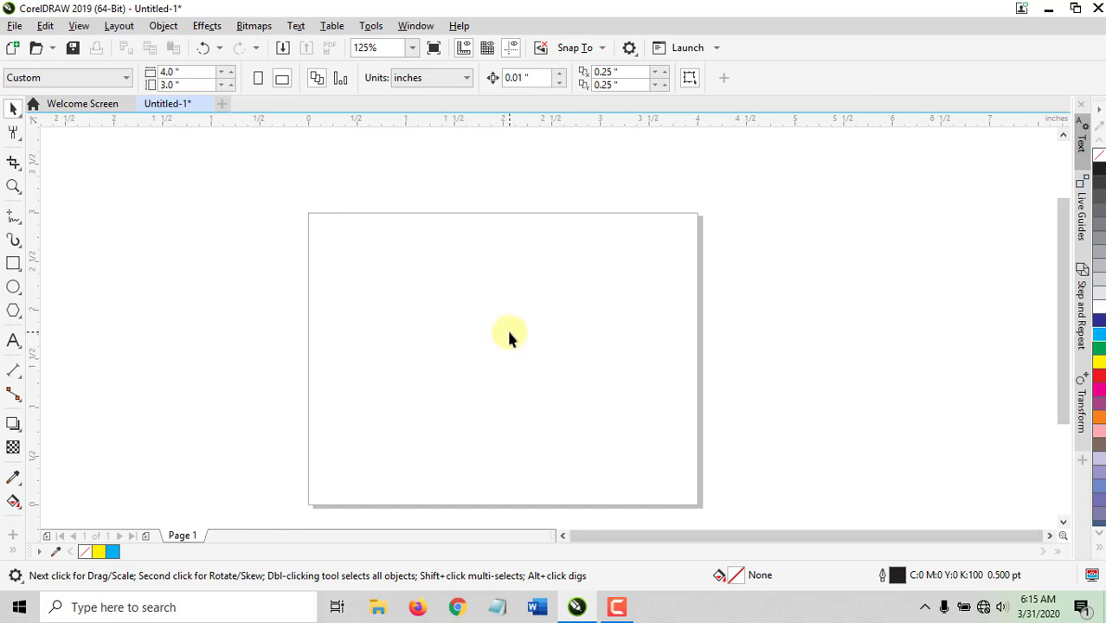
left_click(21, 138)
left_click(42, 133)
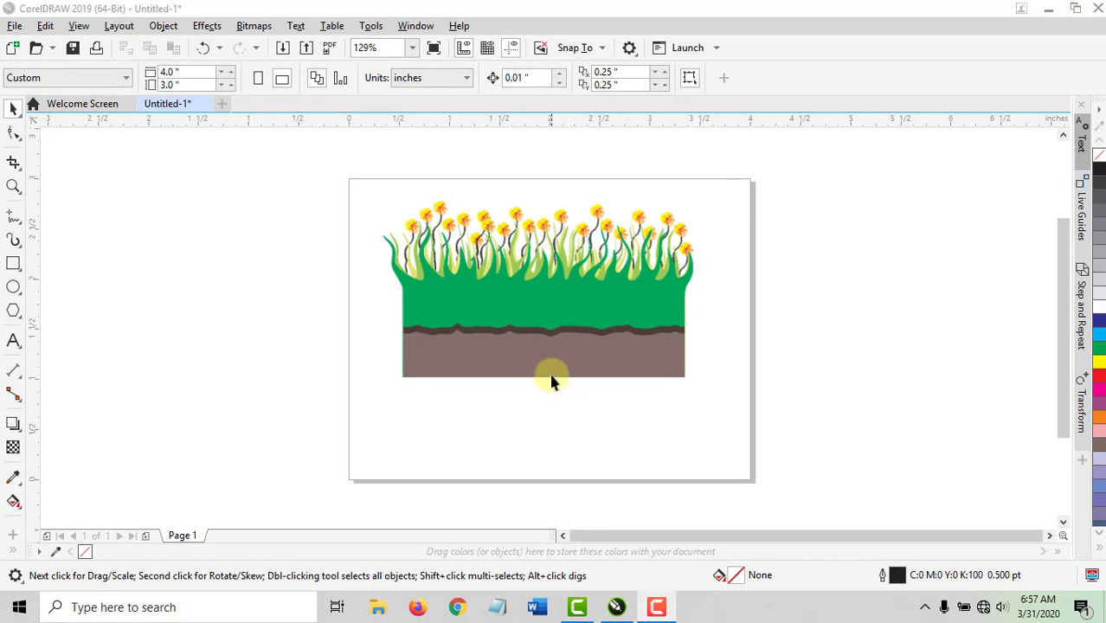
Step: Delete the grass and flowers picture from the page
left_click(599, 308)
key("Delete")
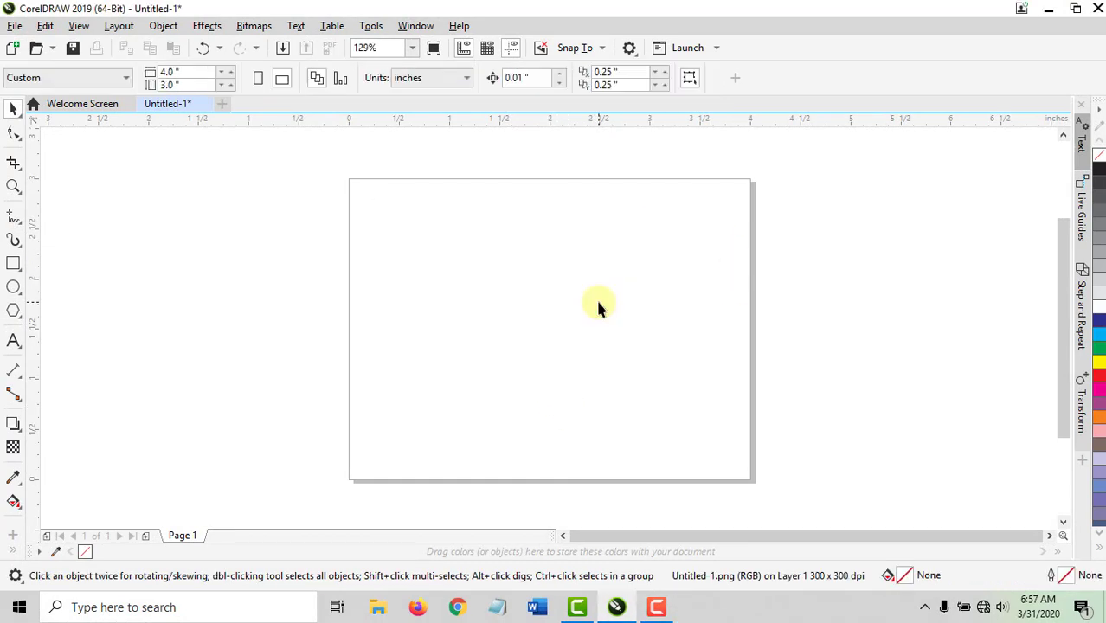
Step: Draw a rectangle about 3.09 by 0.91 inches across the page, filled green with no outline
left_click(12, 264)
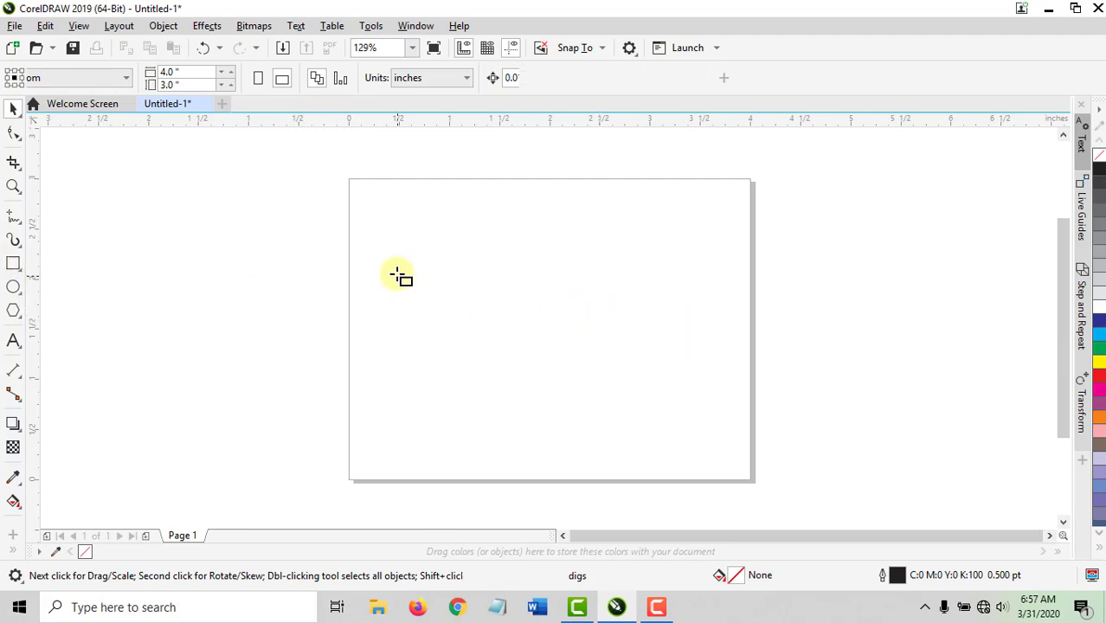
left_click_drag(396, 273, 706, 363)
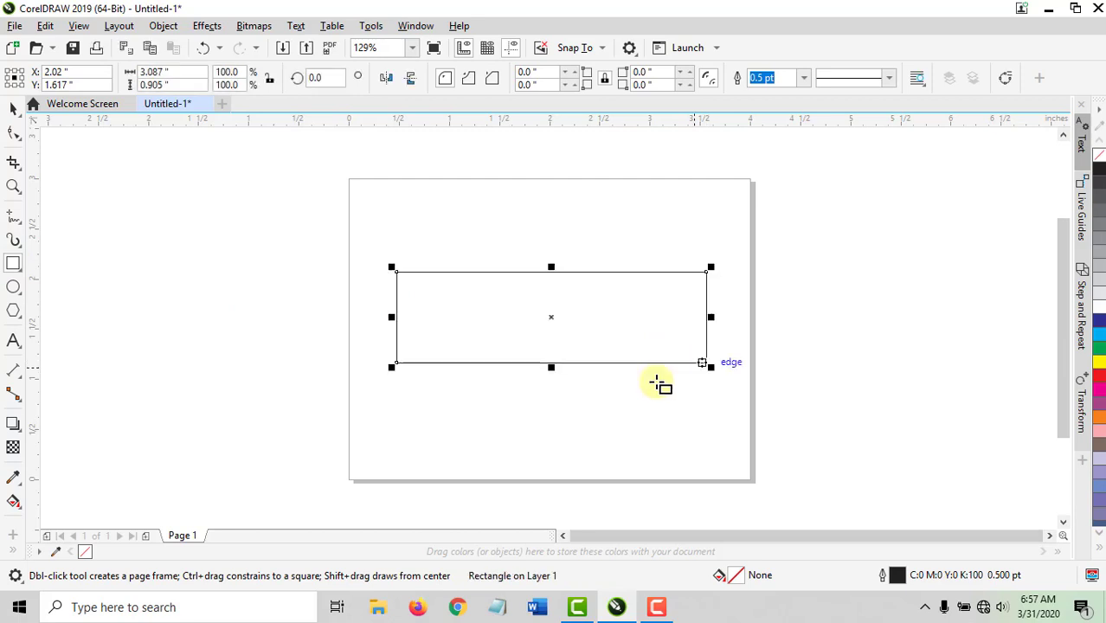
left_click(1099, 353)
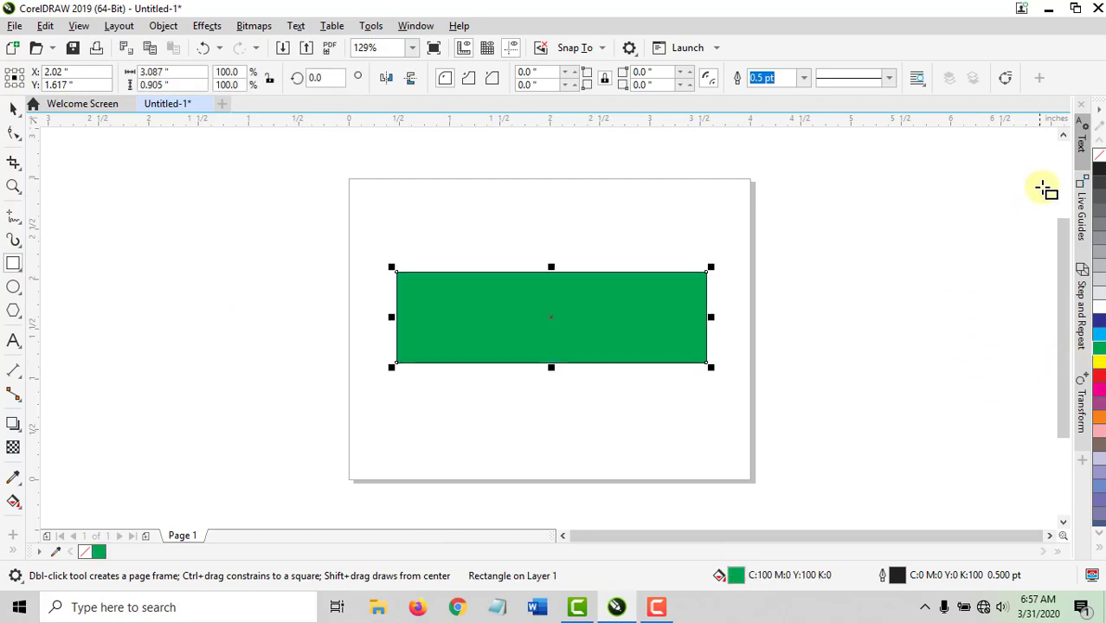
right_click(1097, 156)
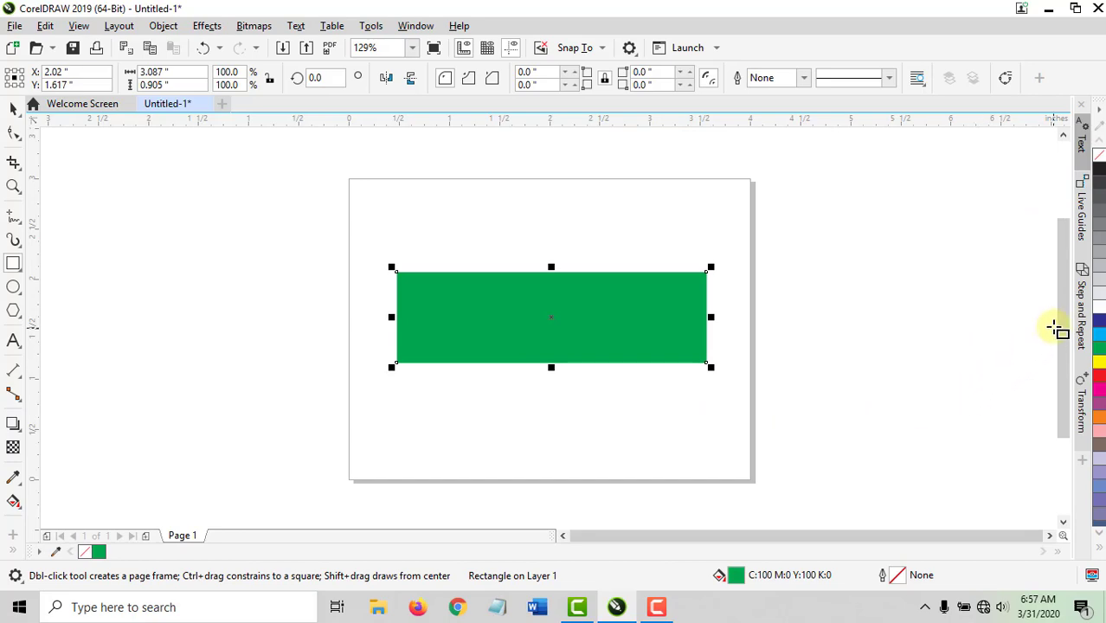
Step: Use the Smear tool to pull the left part of the rectangle's upper edge up into a row of short curved grass blades
scroll(735, 355, "up", 2)
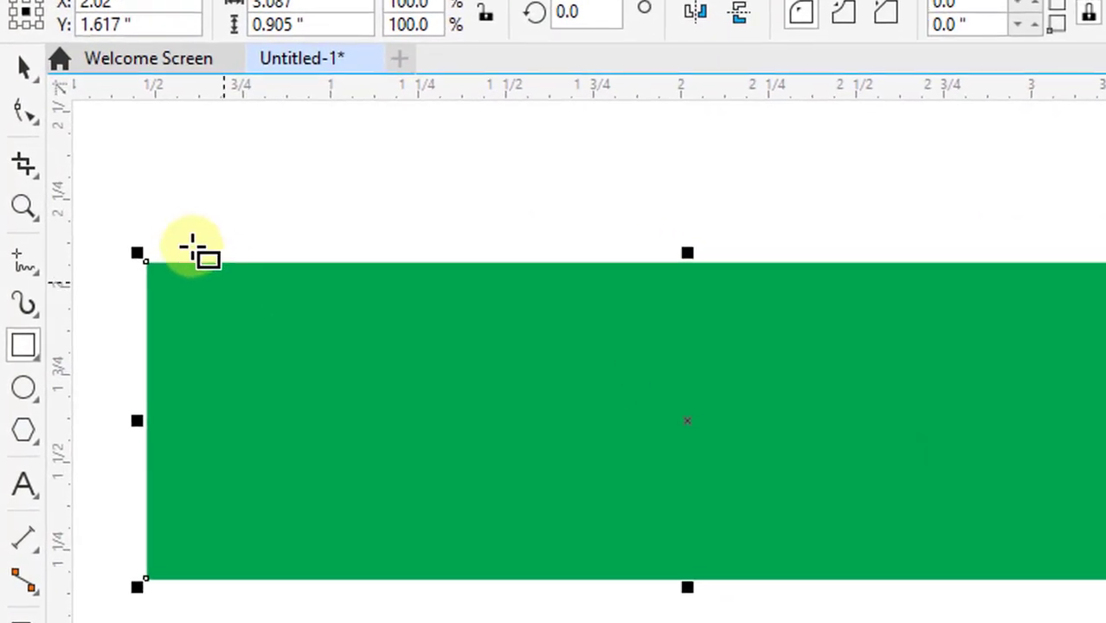
left_click(22, 116)
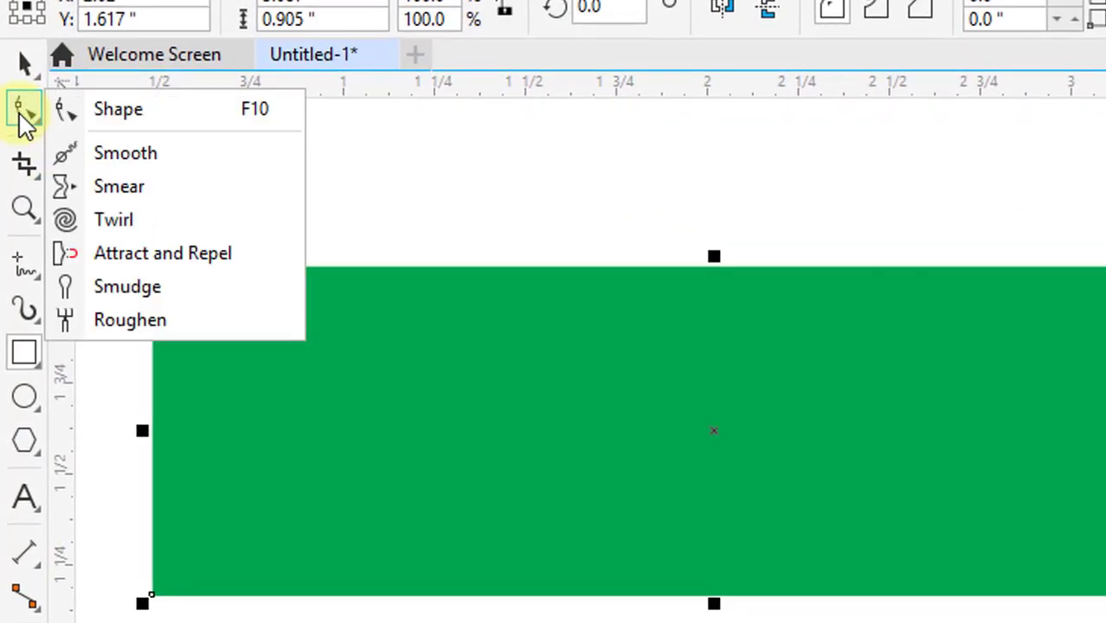
left_click(116, 192)
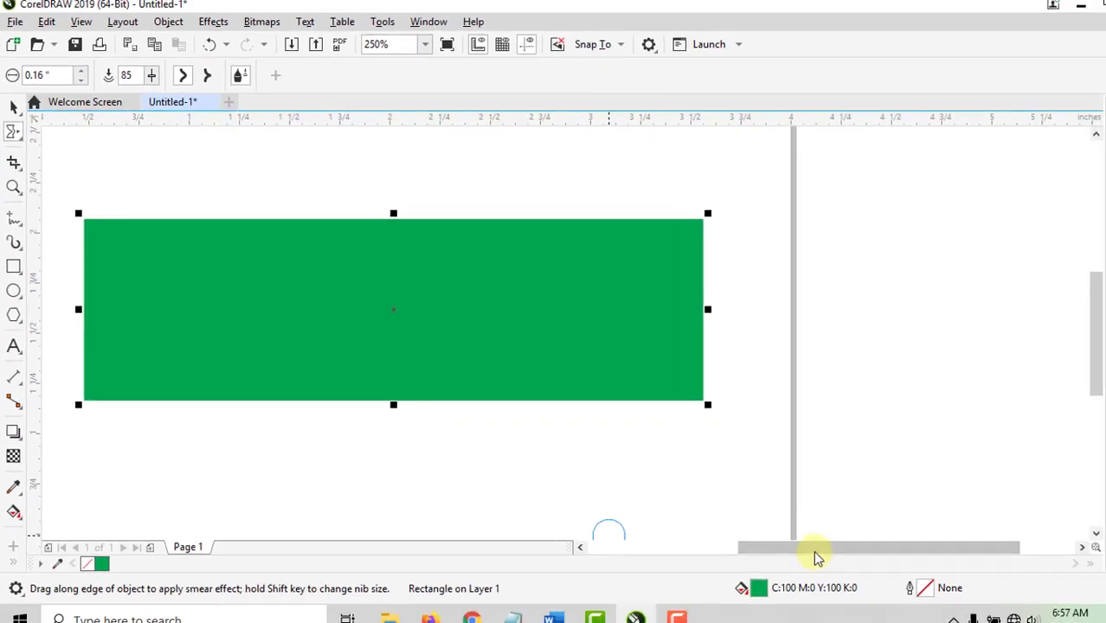
left_click_drag(814, 556, 755, 541)
left_click(220, 244)
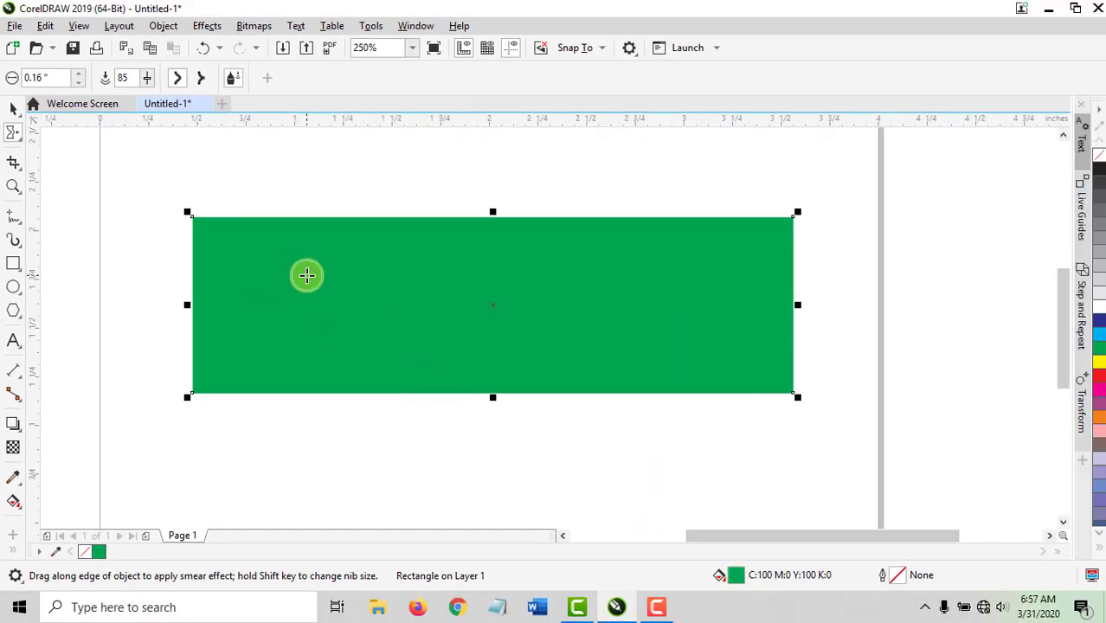
left_click_drag(1061, 294, 995, 279)
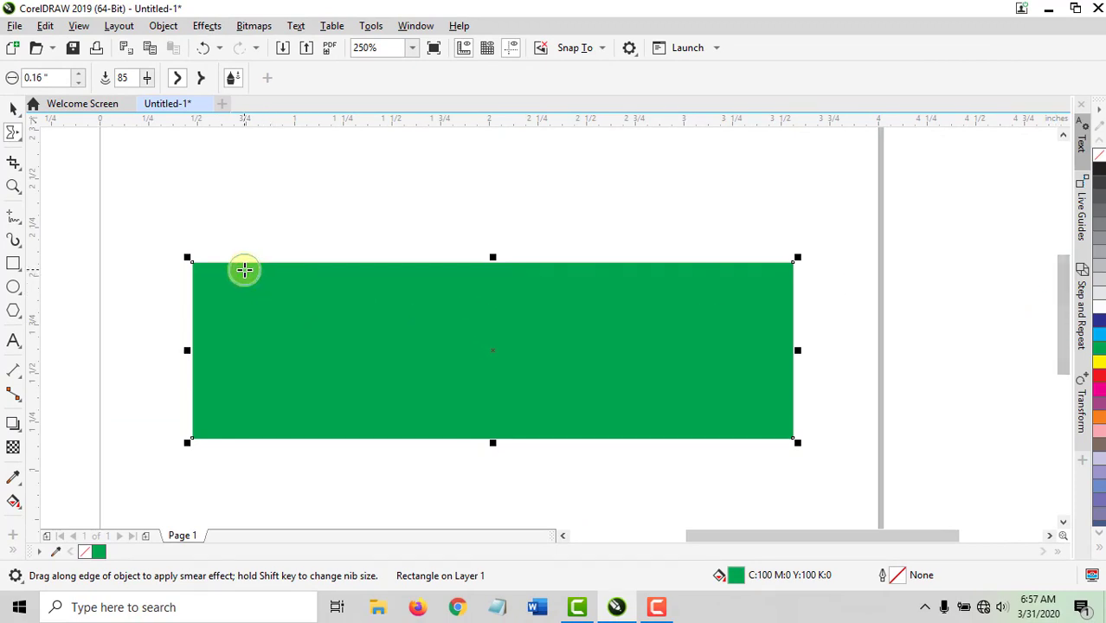
mouse_move(244, 270)
left_mouse_down()
mouse_move(244, 207)
mouse_move(241, 221)
left_mouse_up()
left_click_drag(222, 272, 199, 219)
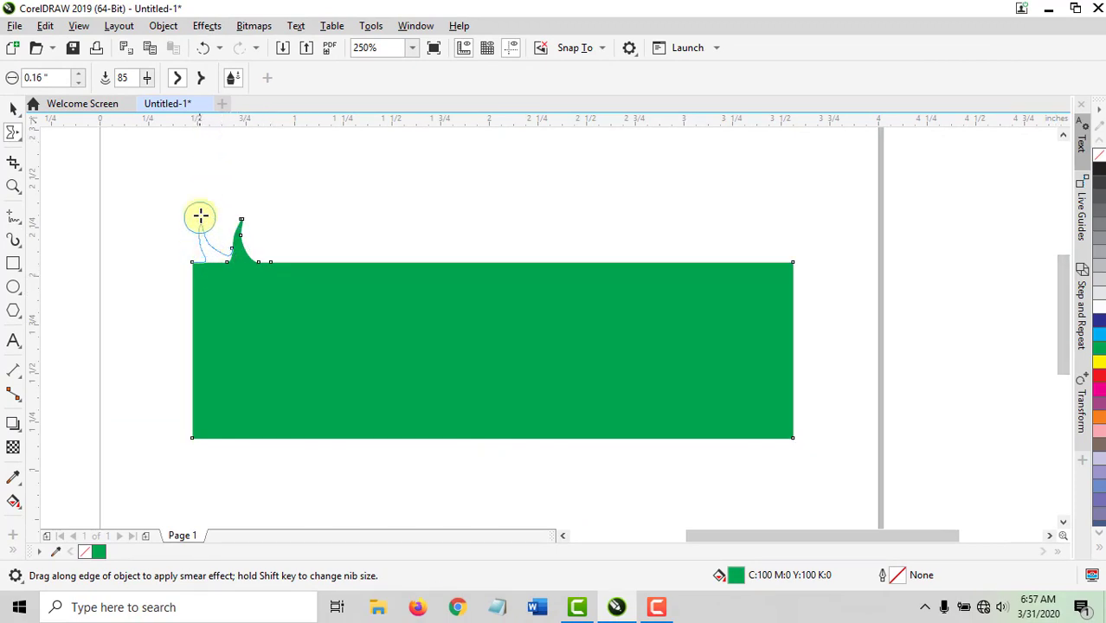
mouse_move(285, 258)
left_mouse_down()
mouse_move(291, 114)
mouse_move(276, 219)
left_mouse_up()
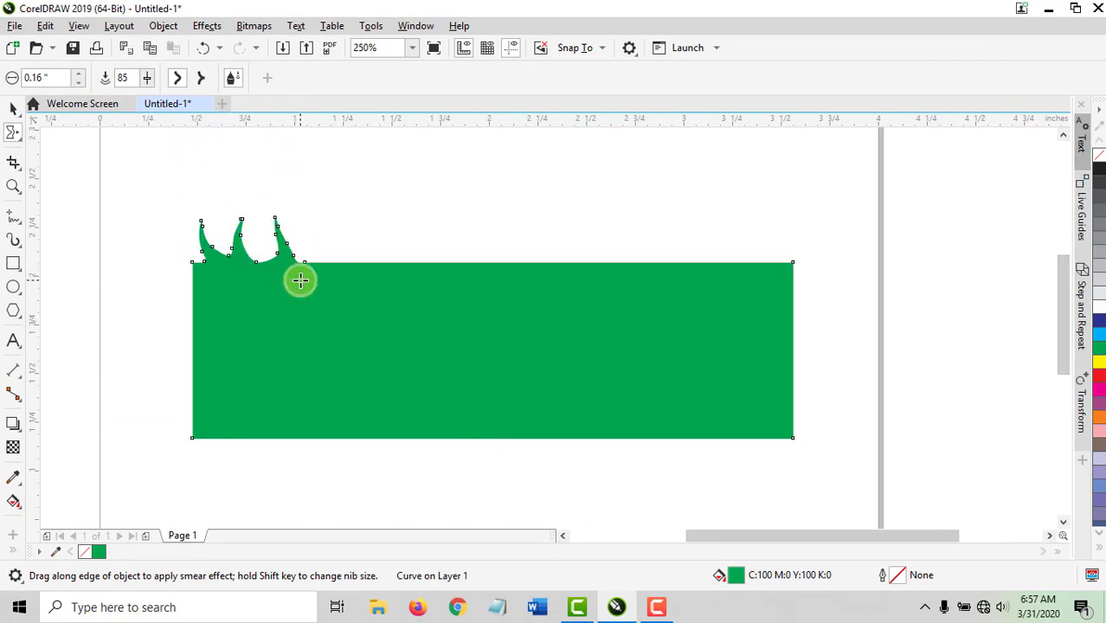
mouse_move(299, 279)
left_mouse_down()
mouse_move(324, 163)
mouse_move(312, 251)
mouse_move(330, 195)
mouse_move(335, 219)
left_mouse_up()
mouse_move(375, 294)
left_mouse_down()
mouse_move(397, 188)
mouse_move(409, 310)
mouse_move(401, 291)
mouse_move(415, 237)
mouse_move(393, 170)
mouse_move(424, 279)
mouse_move(440, 203)
left_mouse_up()
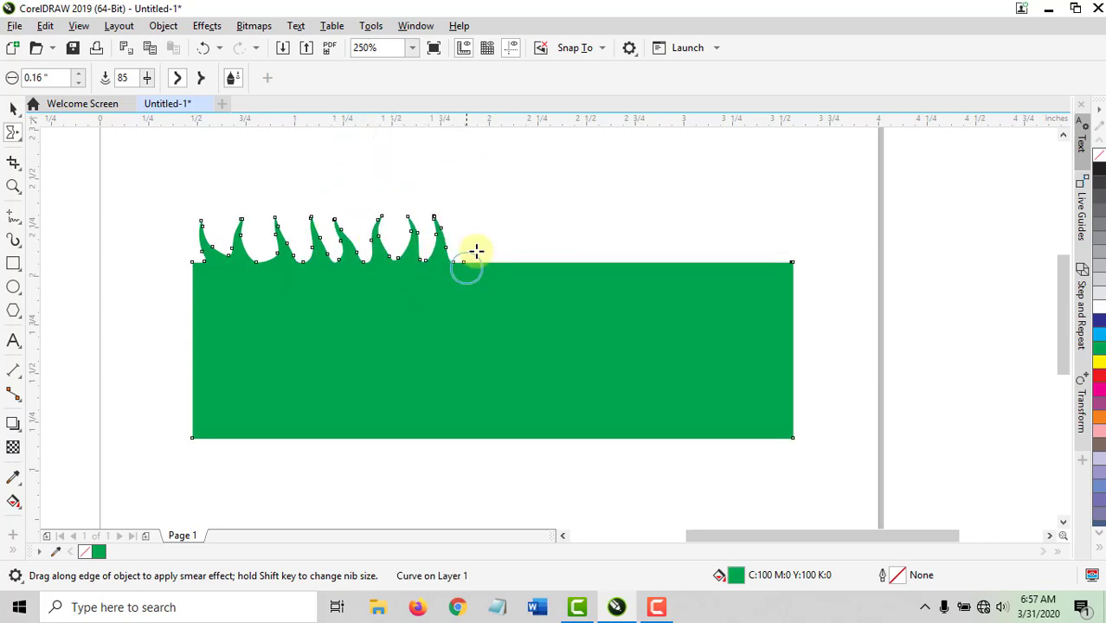
Step: Smear more short grass blades upward along the middle and right-of-centre part of the green shape's upper edge
left_click_drag(466, 266, 481, 164)
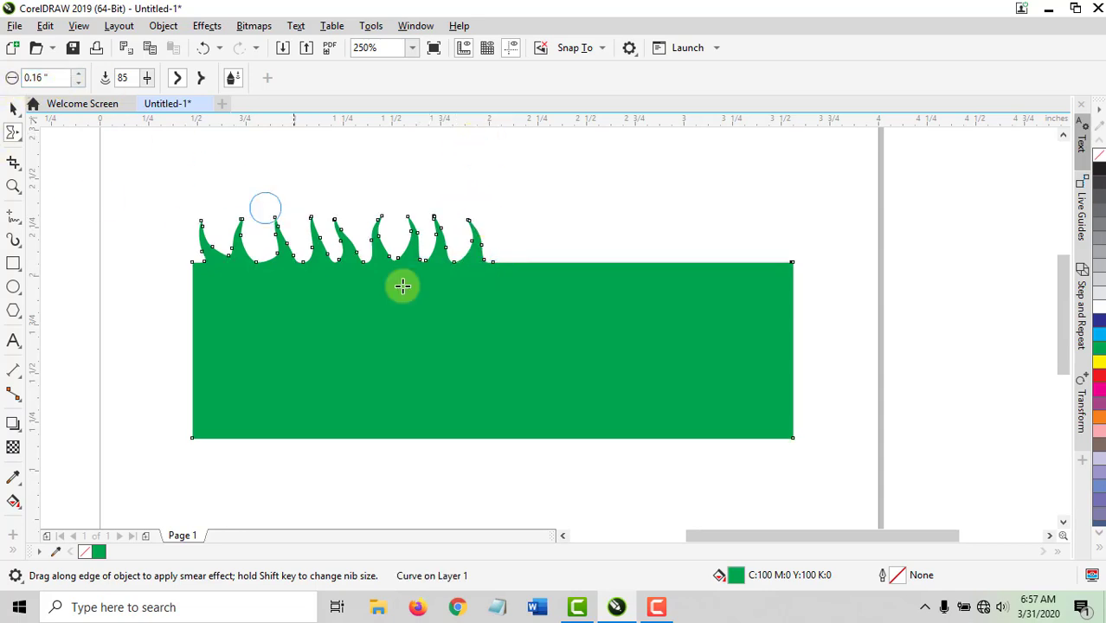
left_click_drag(489, 280, 502, 169)
left_click_drag(522, 277, 529, 149)
mouse_move(550, 289)
left_mouse_down()
mouse_move(568, 234)
mouse_move(615, 167)
left_mouse_up()
mouse_move(592, 286)
left_mouse_down()
mouse_move(626, 209)
mouse_move(605, 160)
left_mouse_up()
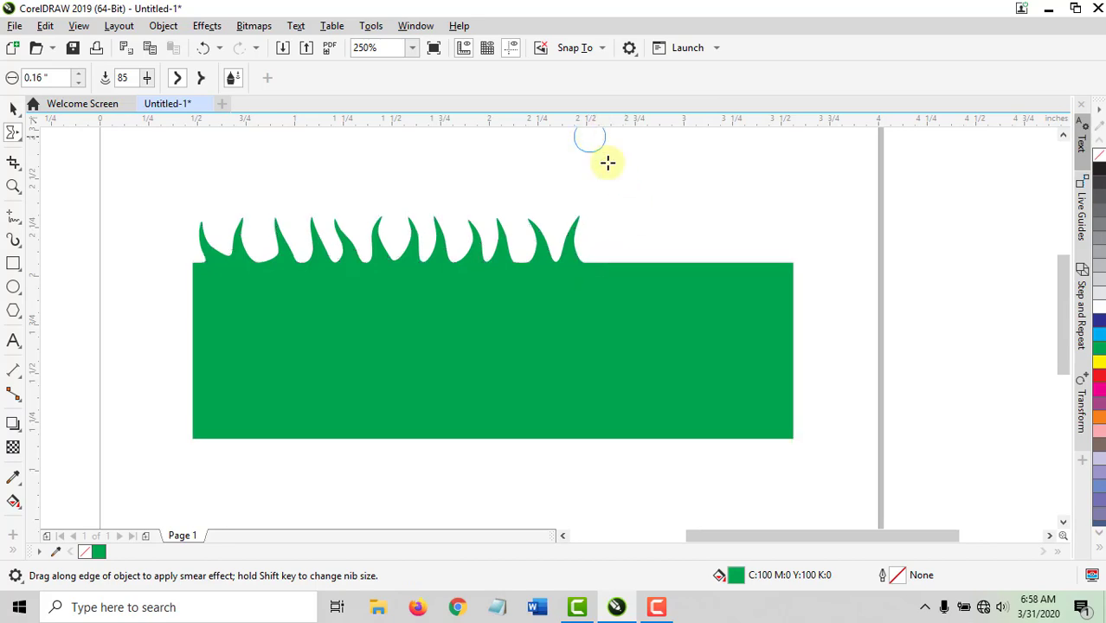
mouse_move(637, 255)
left_mouse_down()
mouse_move(614, 150)
mouse_move(662, 218)
mouse_move(698, 158)
left_mouse_up()
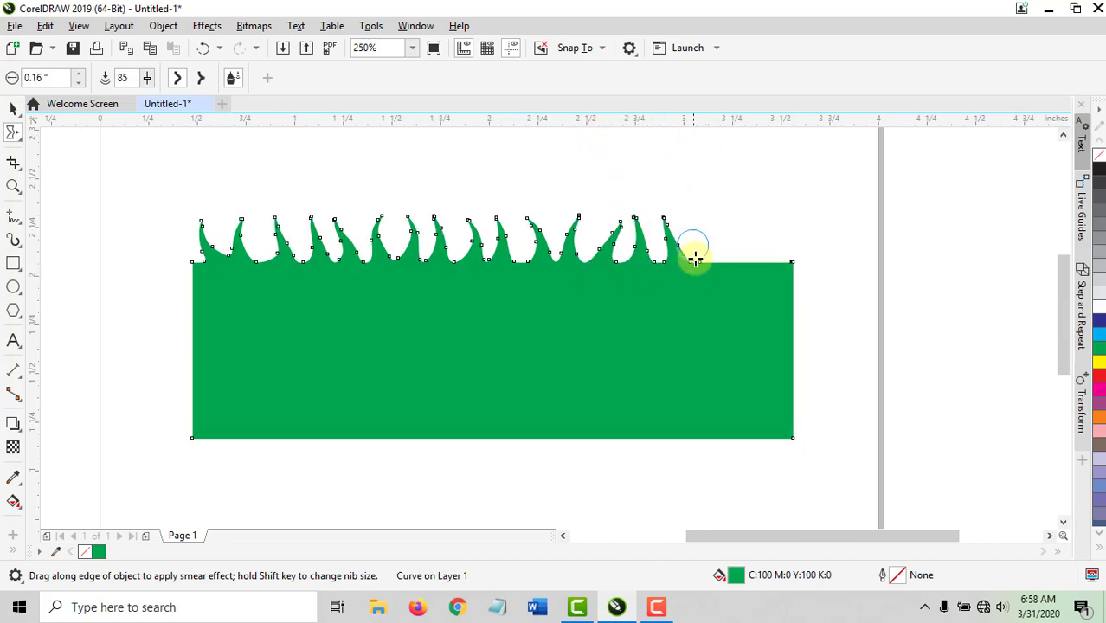
Step: Finish the row with short blades up to the upper-right corner and one blade flaring outward from the upper-left corner
mouse_move(692, 251)
left_mouse_down()
mouse_move(684, 166)
mouse_move(702, 173)
left_mouse_up()
left_click_drag(720, 287, 796, 167)
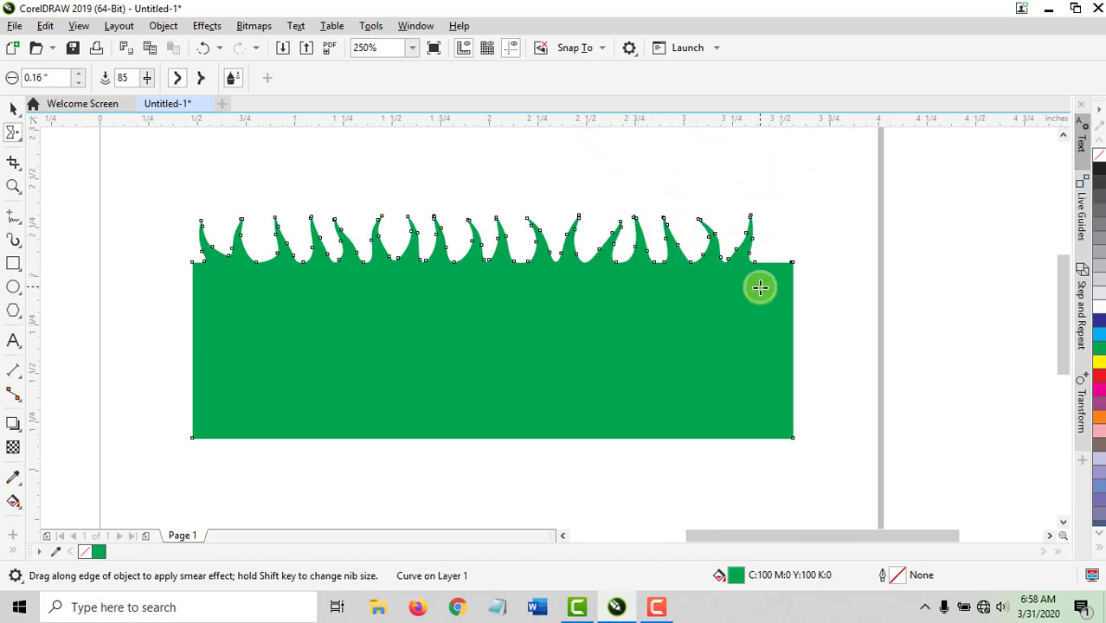
left_click_drag(758, 287, 801, 165)
mouse_move(779, 256)
left_mouse_down()
mouse_move(802, 168)
mouse_move(779, 297)
mouse_move(800, 237)
left_mouse_up()
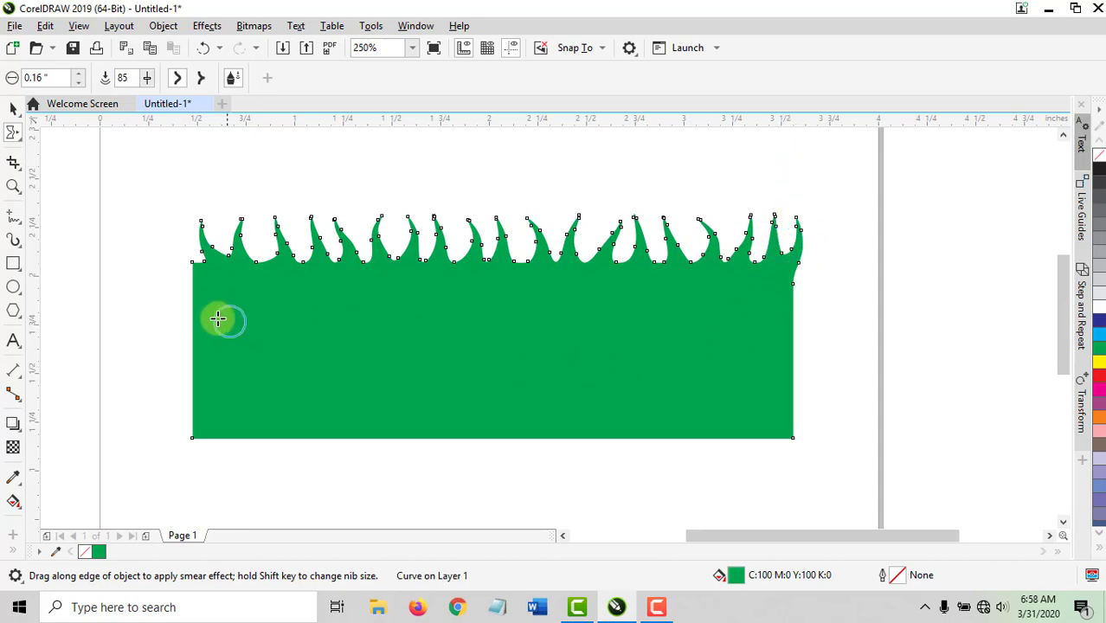
left_click_drag(198, 269, 180, 229)
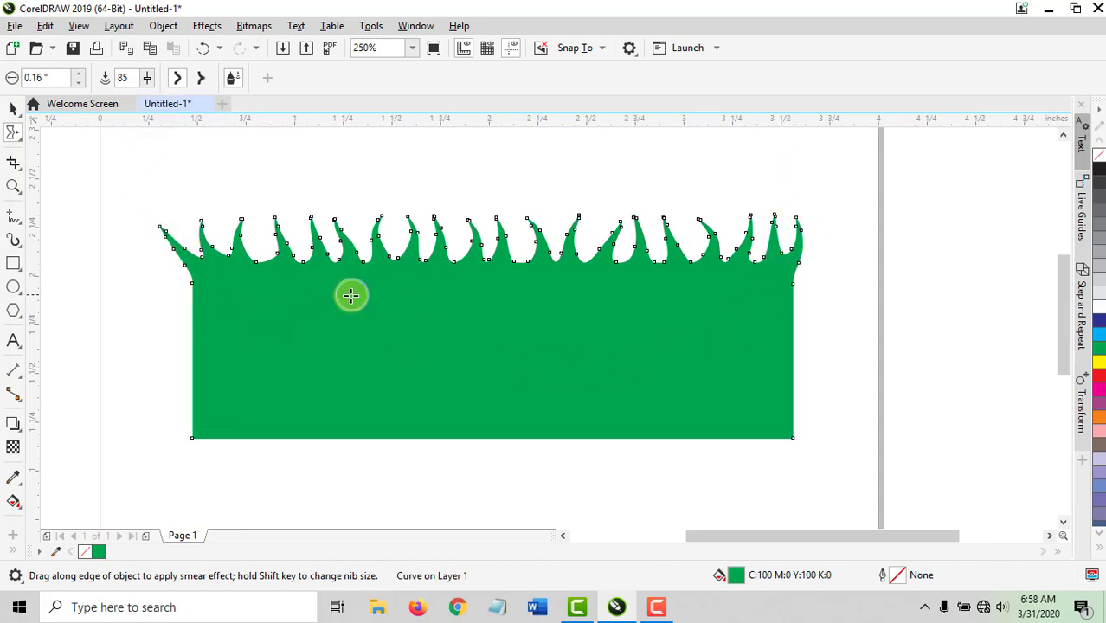
Step: Smear the tips of six blades from the middle of the row rightward up into long, thin, wavy ends
scroll(351, 296, "up", 2)
scroll(350, 296, "down", 1)
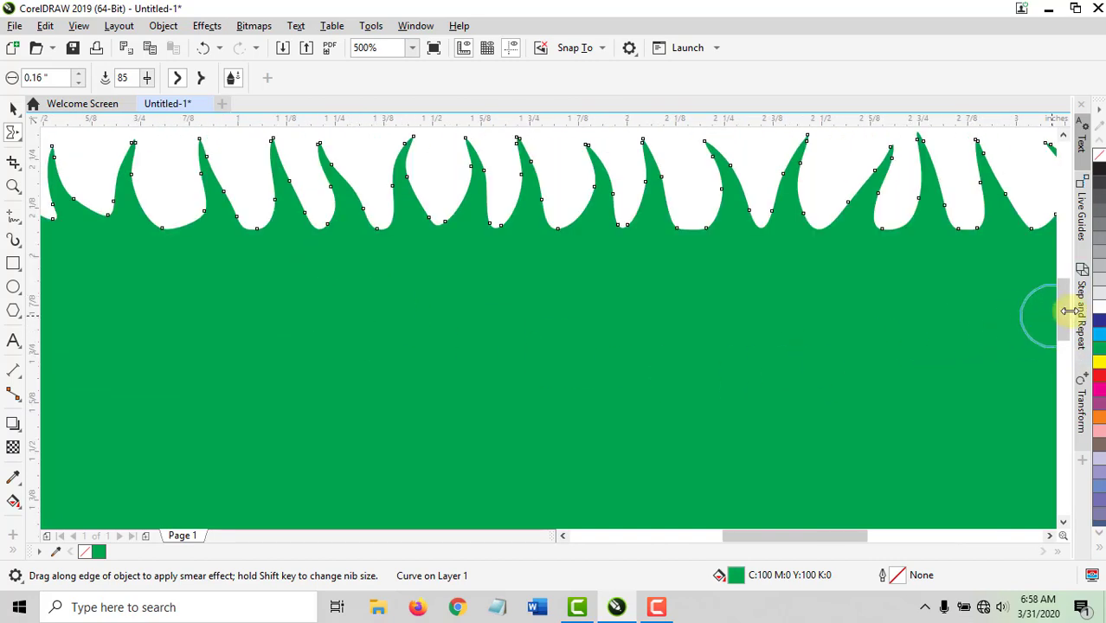
left_click_drag(1061, 309, 1063, 280)
mouse_move(645, 353)
left_mouse_down()
mouse_move(622, 319)
mouse_move(670, 246)
left_mouse_up()
mouse_move(709, 353)
left_mouse_down()
mouse_move(663, 324)
mouse_move(667, 290)
mouse_move(713, 258)
left_mouse_up()
left_click_drag(805, 346, 775, 198)
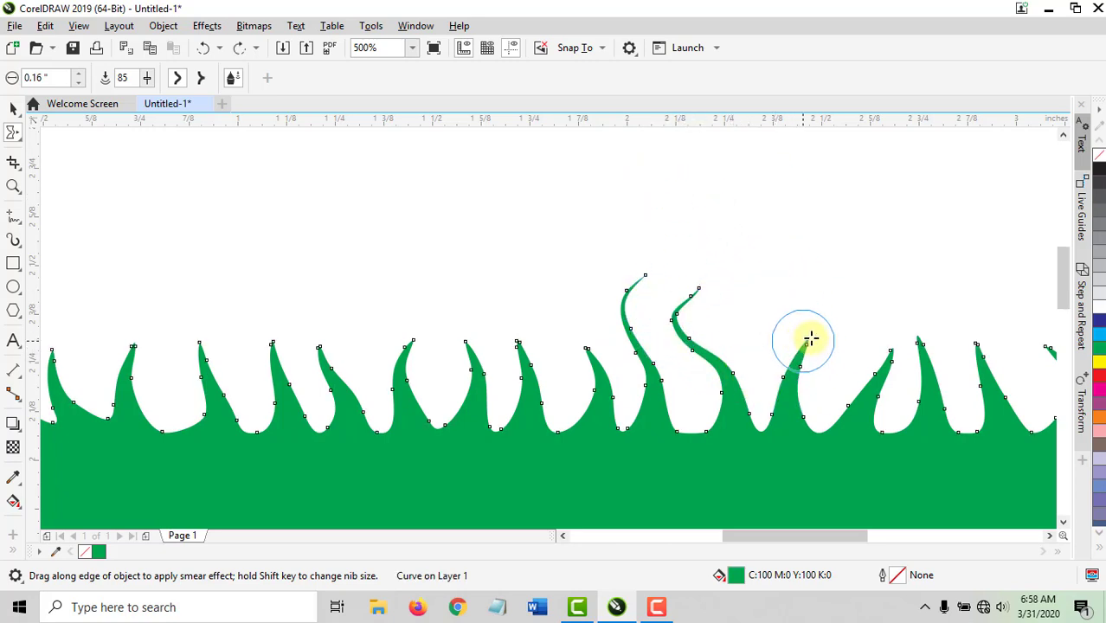
mouse_move(861, 381)
left_mouse_down()
mouse_move(894, 338)
mouse_move(885, 289)
left_mouse_up()
left_click_drag(918, 341, 917, 216)
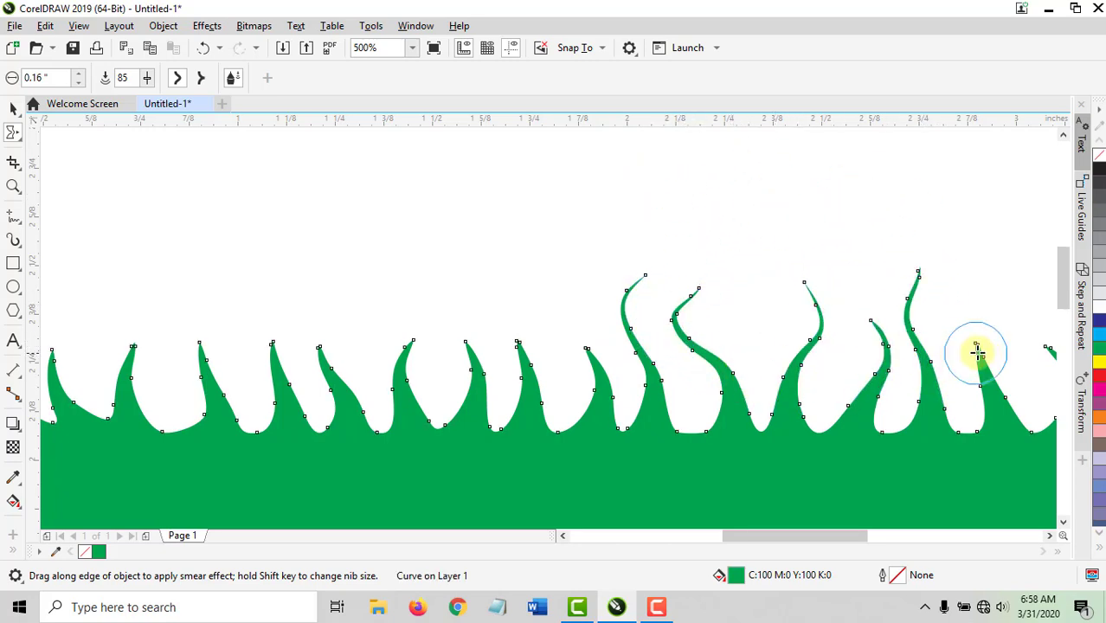
left_click_drag(977, 353, 979, 303)
Step: Stretch the last four blades at the row's right end upward into long curving tips
left_click_drag(809, 535, 851, 535)
mouse_move(760, 357)
left_mouse_down()
mouse_move(770, 304)
mouse_move(731, 253)
left_mouse_up()
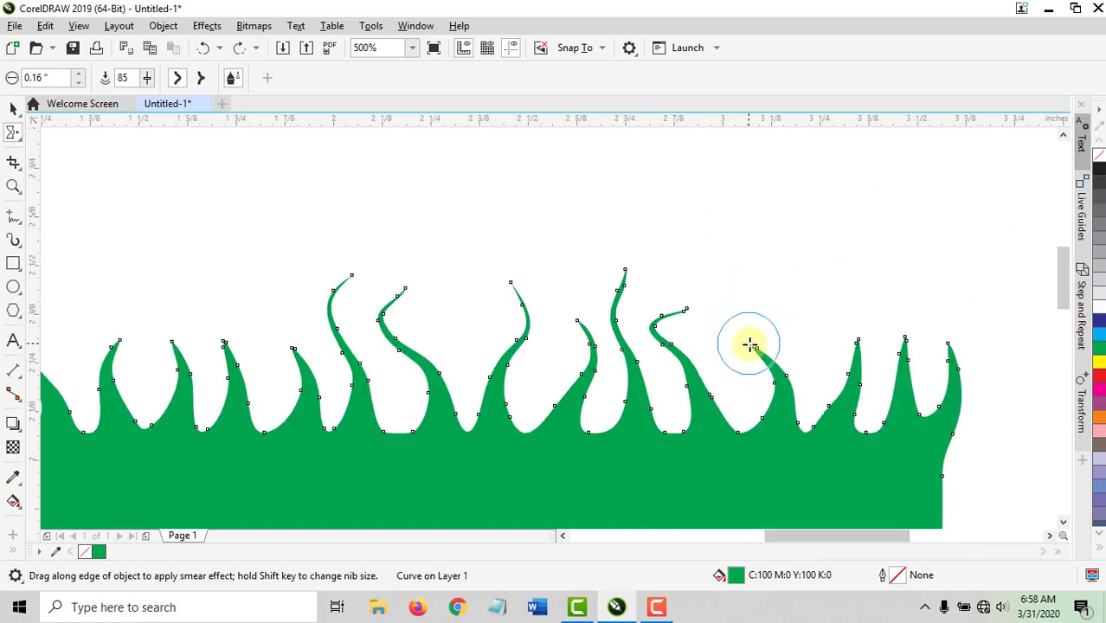
left_click_drag(849, 381, 854, 340)
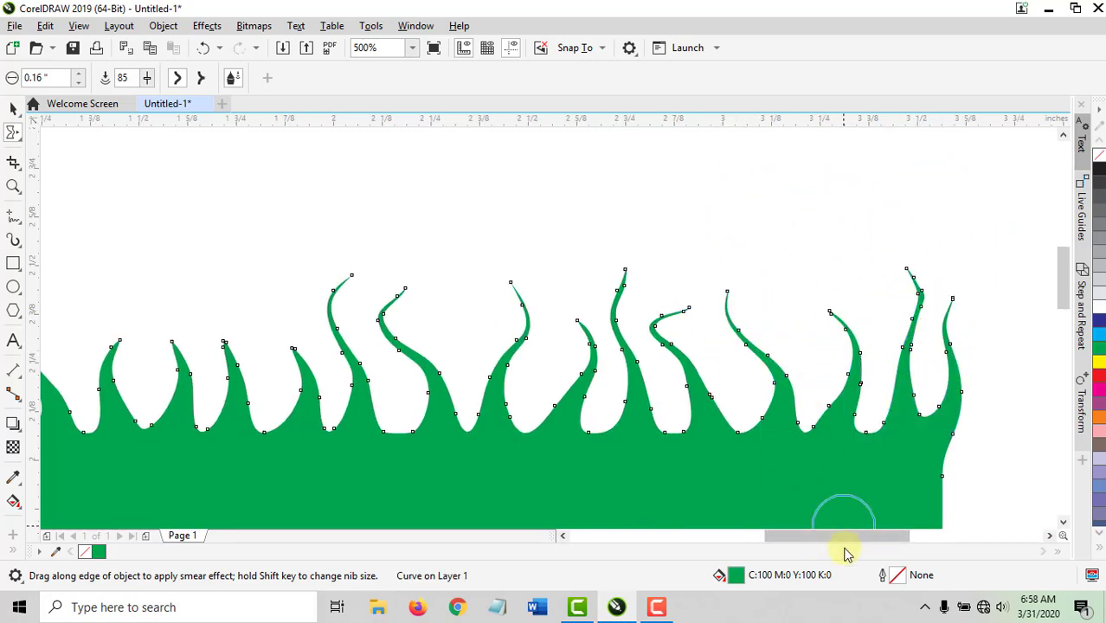
Step: Stretch the three blades just left of the already lengthened ones upward into long curving tips
left_click_drag(828, 536, 754, 536)
mouse_move(791, 347)
left_mouse_down()
mouse_move(748, 252)
mouse_move(764, 314)
left_mouse_up()
mouse_move(731, 345)
left_mouse_down()
mouse_move(738, 229)
mouse_move(727, 327)
left_mouse_up()
mouse_move(684, 367)
left_mouse_down()
mouse_move(603, 254)
mouse_move(704, 222)
mouse_move(692, 229)
left_mouse_up()
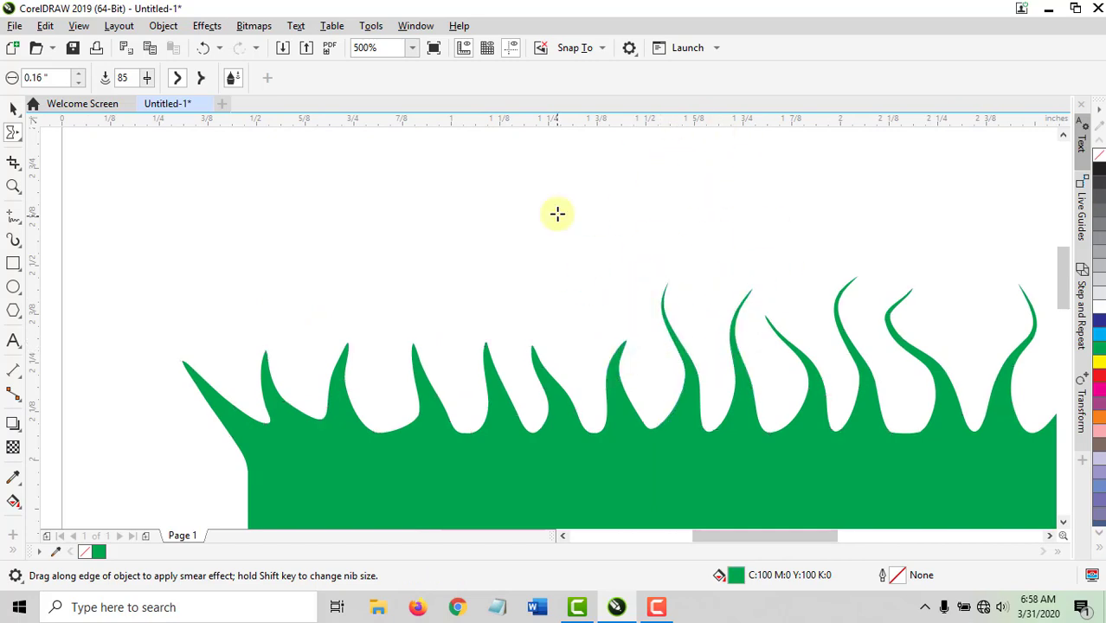
Step: Smear the remaining blades up to the row's left end into long wavy tips, including the outward-flaring corner blade
mouse_move(535, 355)
left_mouse_down()
mouse_move(453, 198)
mouse_move(459, 208)
left_mouse_up()
left_click_drag(489, 376, 390, 223)
mouse_move(413, 364)
left_mouse_down()
mouse_move(400, 353)
mouse_move(398, 265)
left_mouse_up()
key("ctrl+z")
left_click_drag(341, 353, 331, 230)
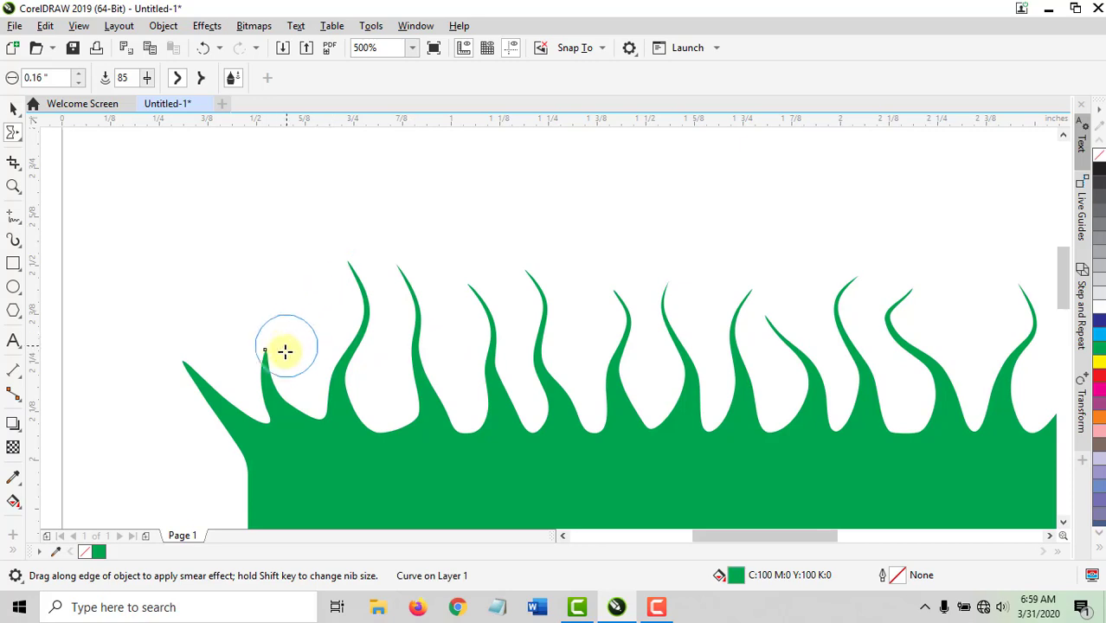
left_click_drag(286, 351, 294, 273)
left_click_drag(193, 365, 207, 304)
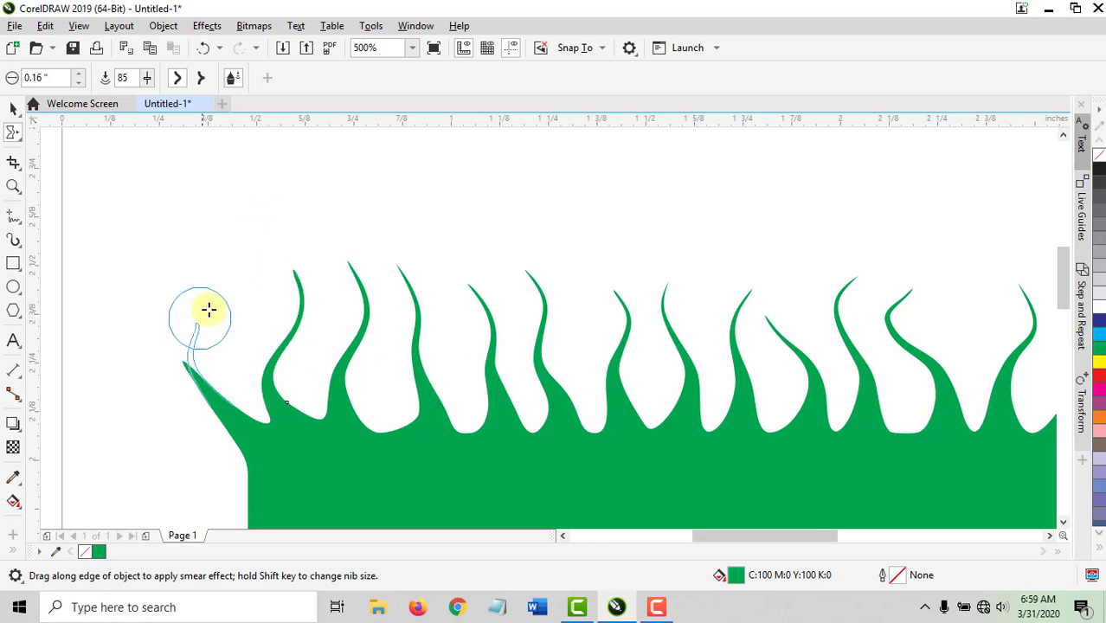
Step: Set the Smear nib size to 0.11 inches and pull small extra blades up in the gaps between the long ones
scroll(408, 370, "down", 3)
scroll(408, 370, "up", 2)
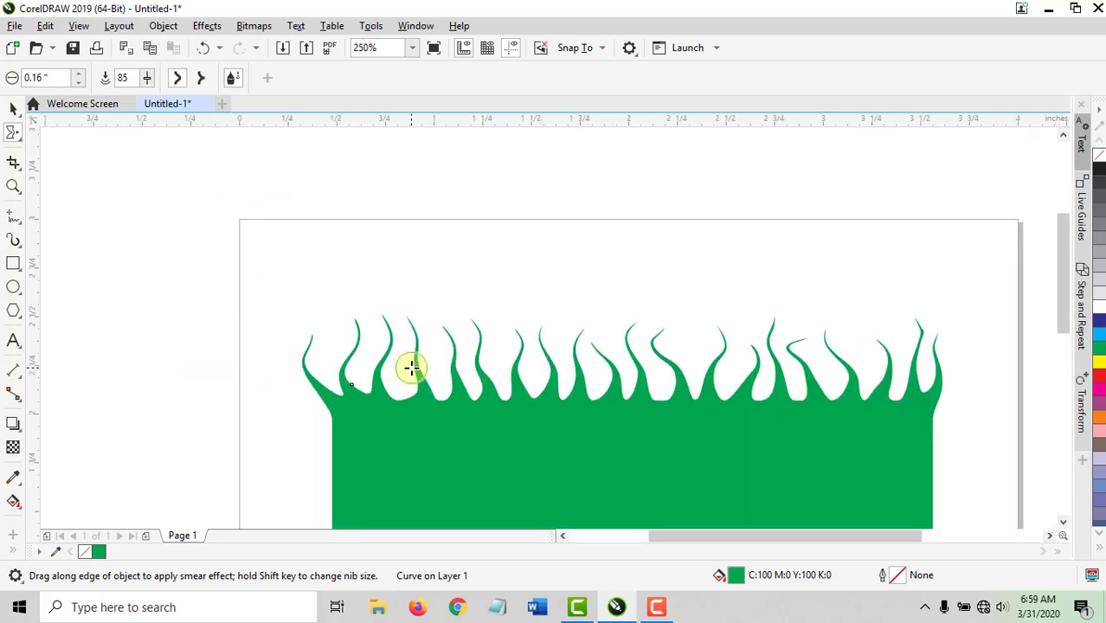
left_click(78, 84)
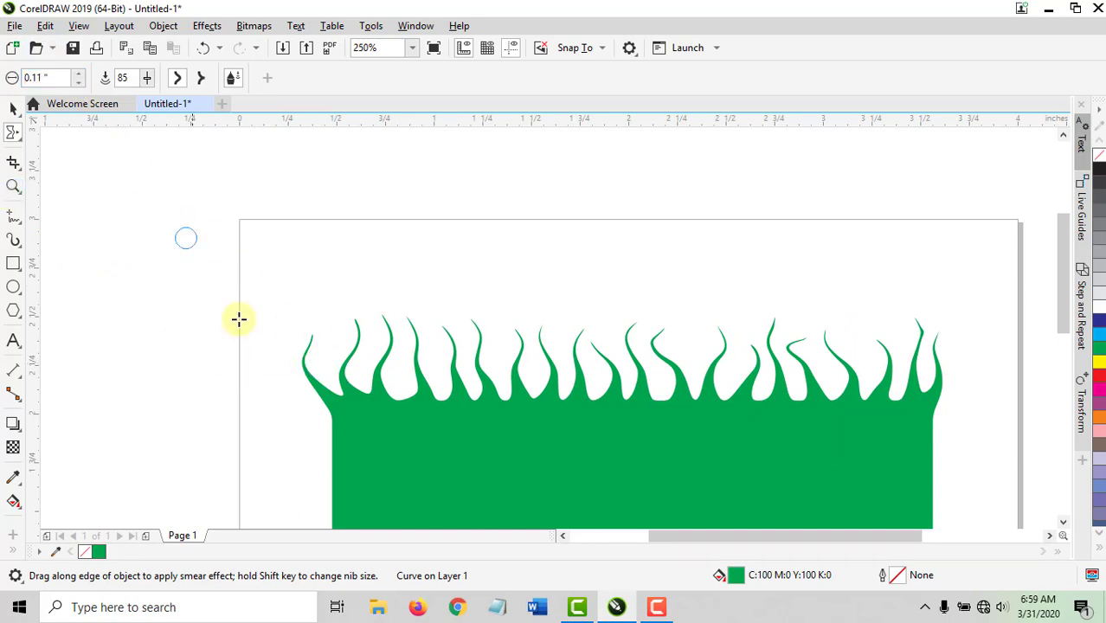
scroll(442, 422, "up", 2)
mouse_move(335, 380)
left_mouse_down()
mouse_move(348, 379)
mouse_move(356, 299)
mouse_move(348, 326)
mouse_move(368, 379)
mouse_move(411, 408)
mouse_move(425, 321)
mouse_move(501, 353)
mouse_move(550, 400)
mouse_move(572, 264)
mouse_move(666, 362)
mouse_move(749, 352)
mouse_move(780, 390)
mouse_move(869, 345)
left_mouse_up()
left_click_drag(797, 534, 828, 534)
mouse_move(807, 344)
left_mouse_down()
mouse_move(871, 374)
mouse_move(895, 373)
mouse_move(930, 305)
mouse_move(987, 263)
mouse_move(858, 435)
left_mouse_up()
scroll(858, 435, "down", 2)
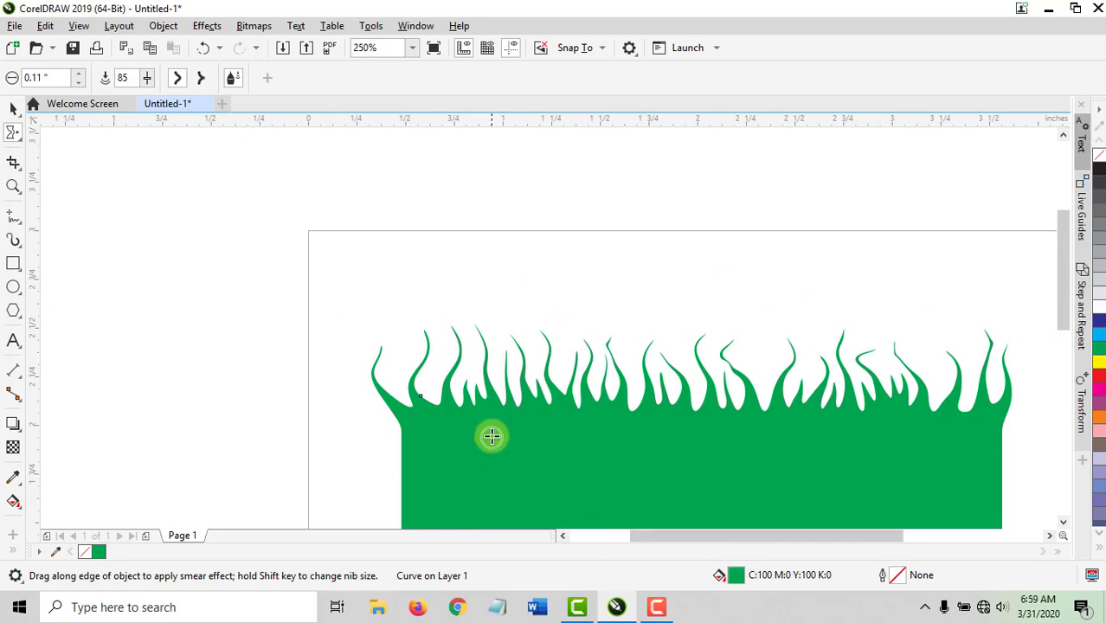
scroll(491, 436, "down", 1)
scroll(492, 436, "up", 1)
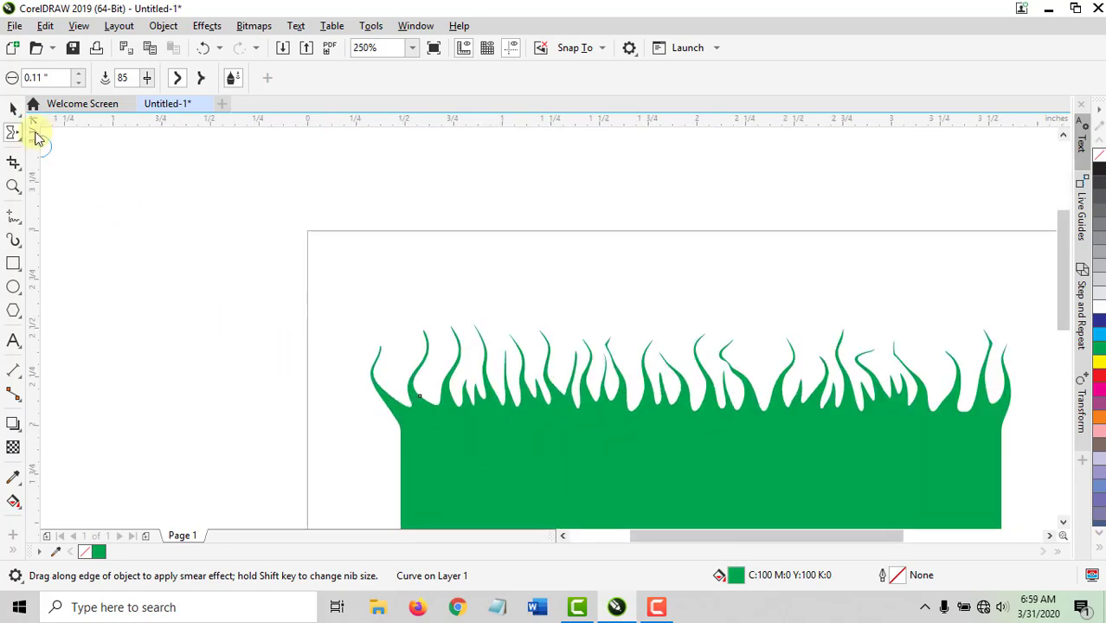
Step: Select the finished grass shape and duplicate it in place
left_click_drag(1066, 288, 1033, 304)
left_click(13, 108)
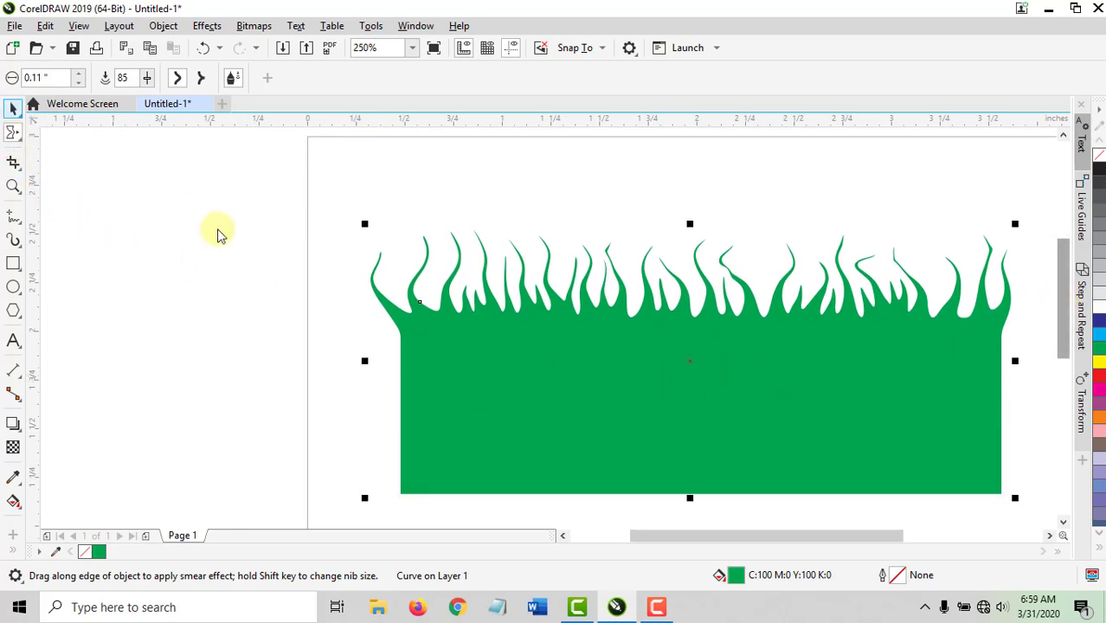
left_click(528, 364)
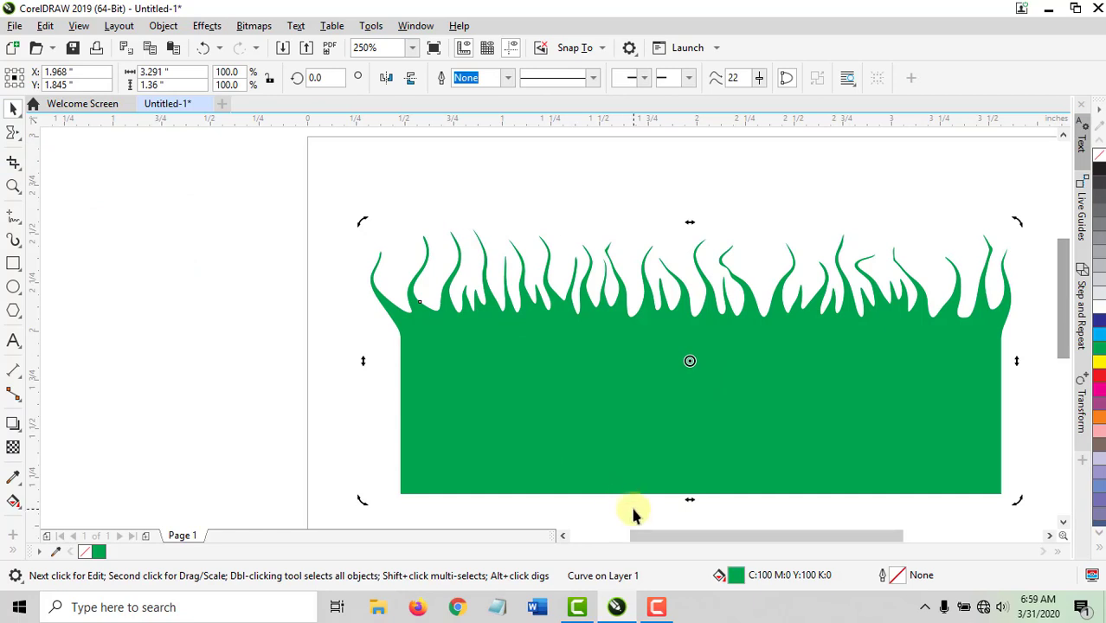
mouse_move(700, 536)
left_mouse_down()
mouse_move(713, 534)
mouse_move(709, 522)
left_mouse_up()
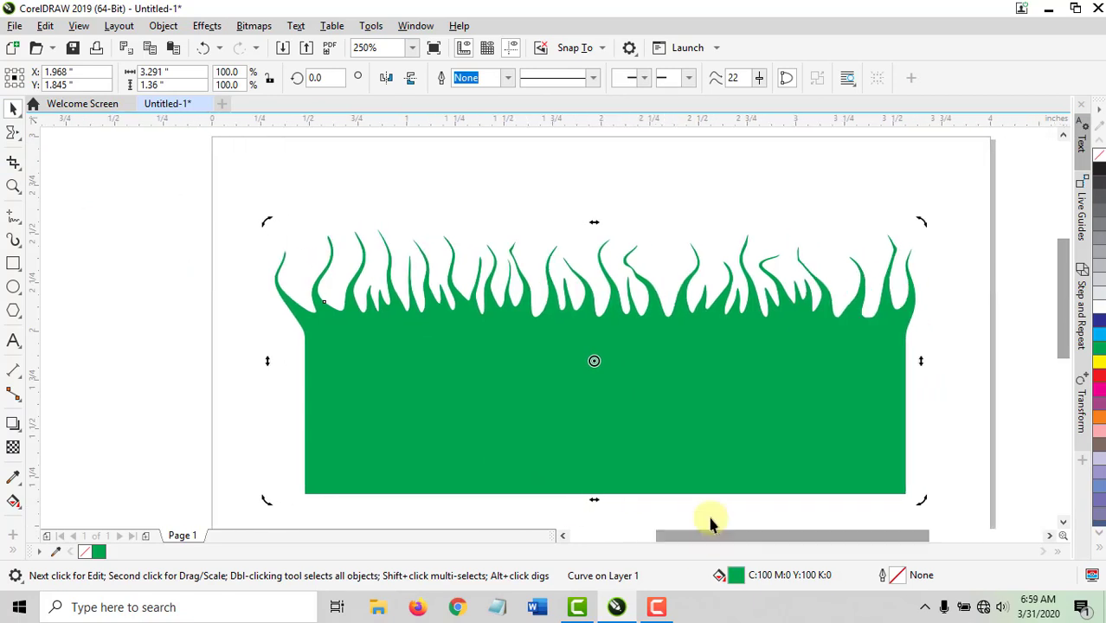
left_click(528, 368)
left_click(981, 407)
left_click(762, 401)
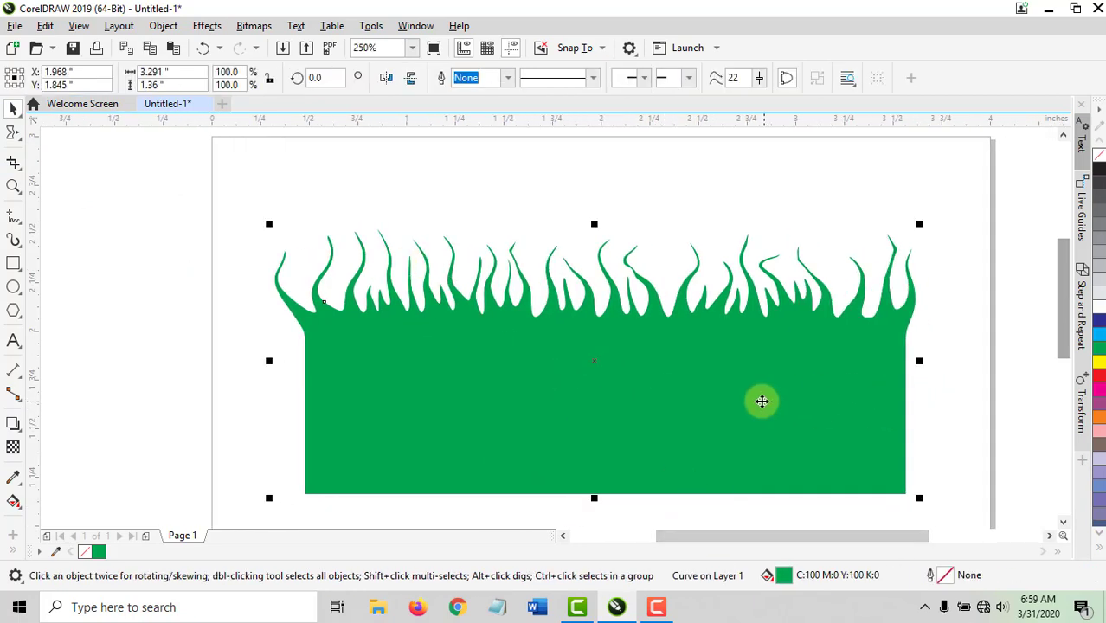
Step: Change the grass copy's uniform fill to a yellower green, C67 M12 Y100 K1
double_click(783, 576)
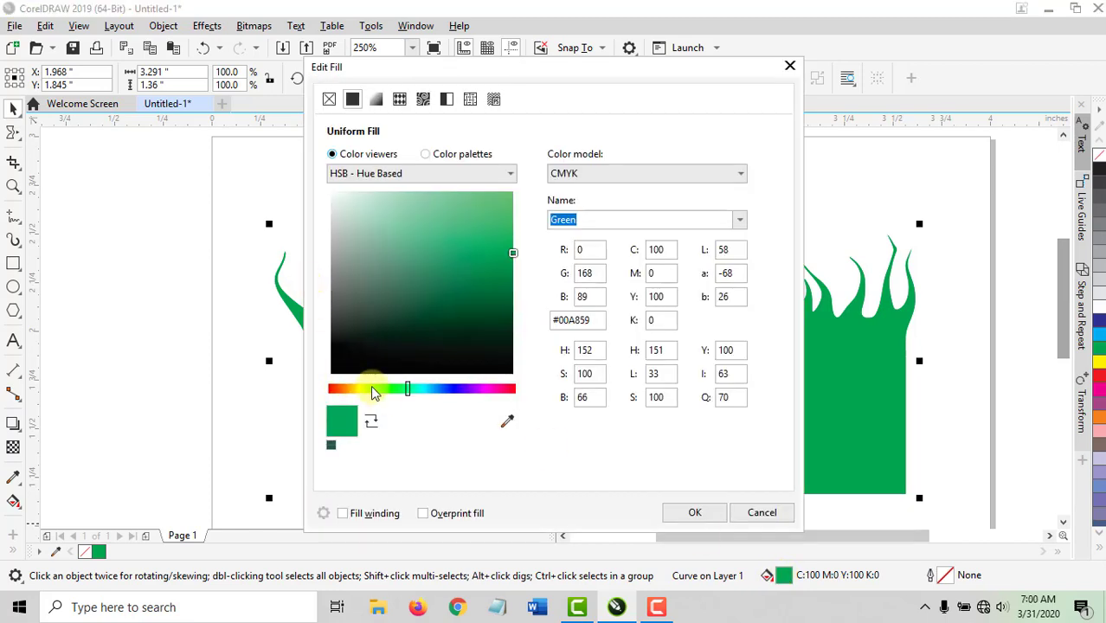
left_click(371, 388)
left_click(692, 512)
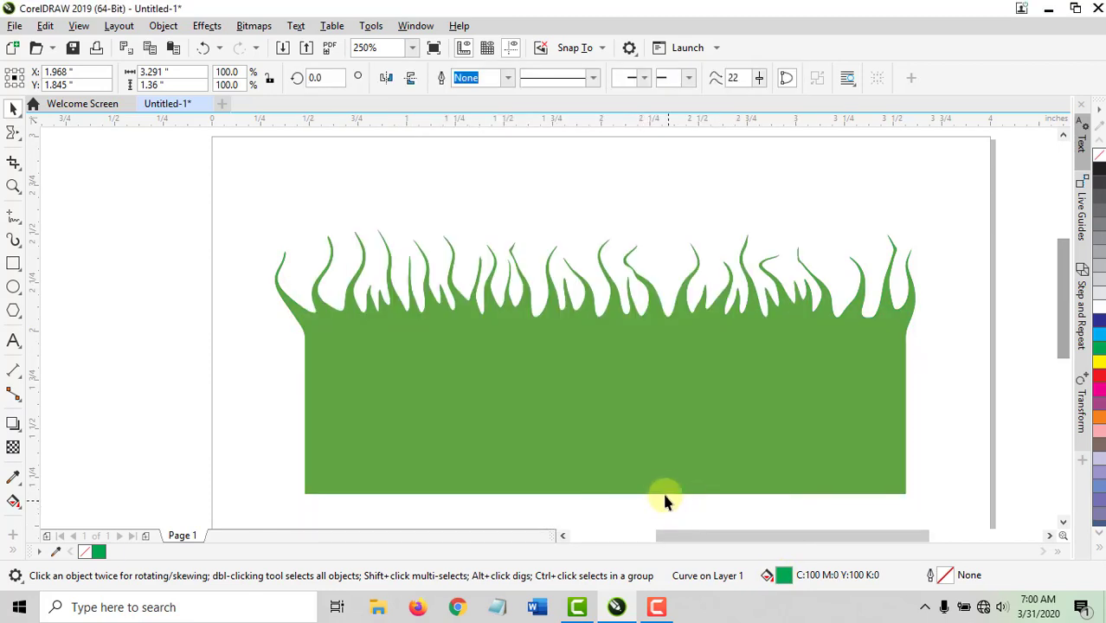
key("space")
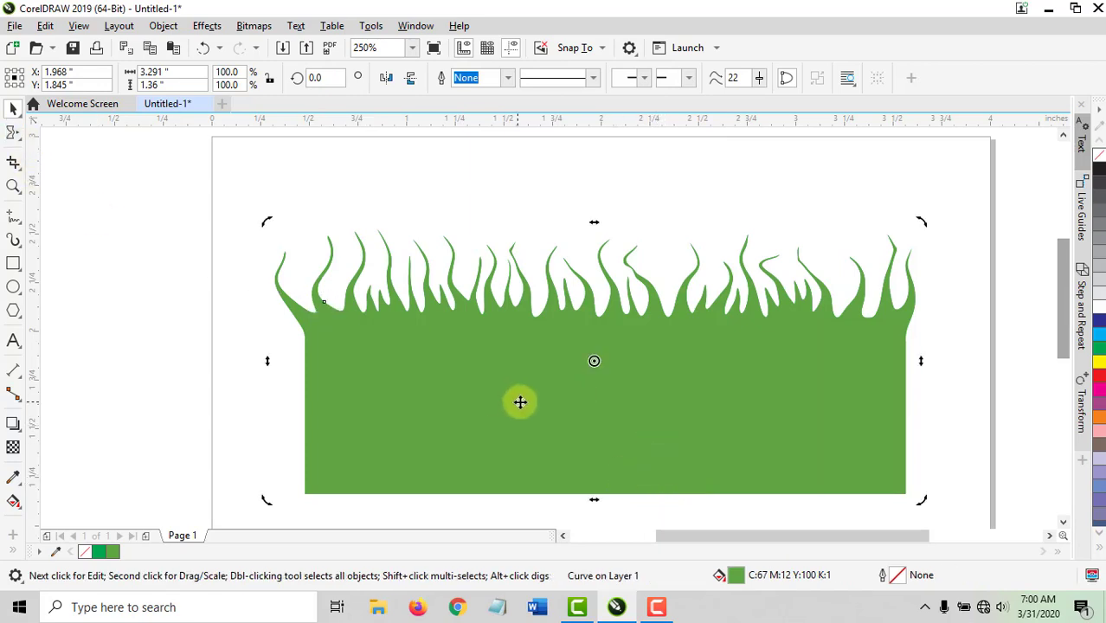
Step: Narrow the light green grass copy to about 2.777 inches wide from its right side and shift it slightly right
left_click(933, 387)
left_click(874, 414)
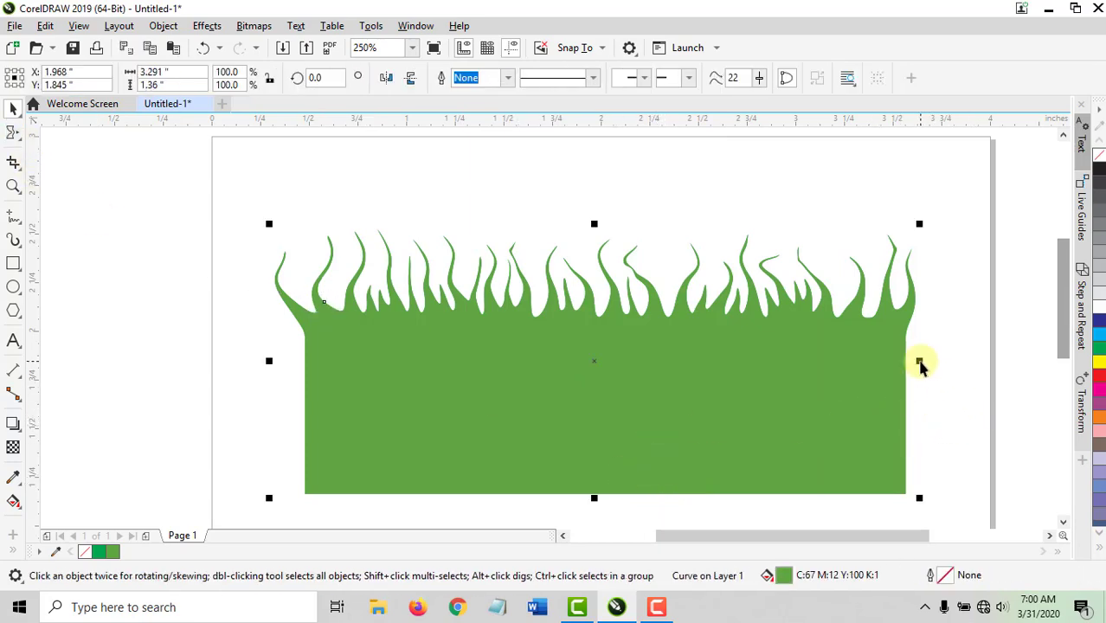
left_click_drag(919, 362, 820, 364)
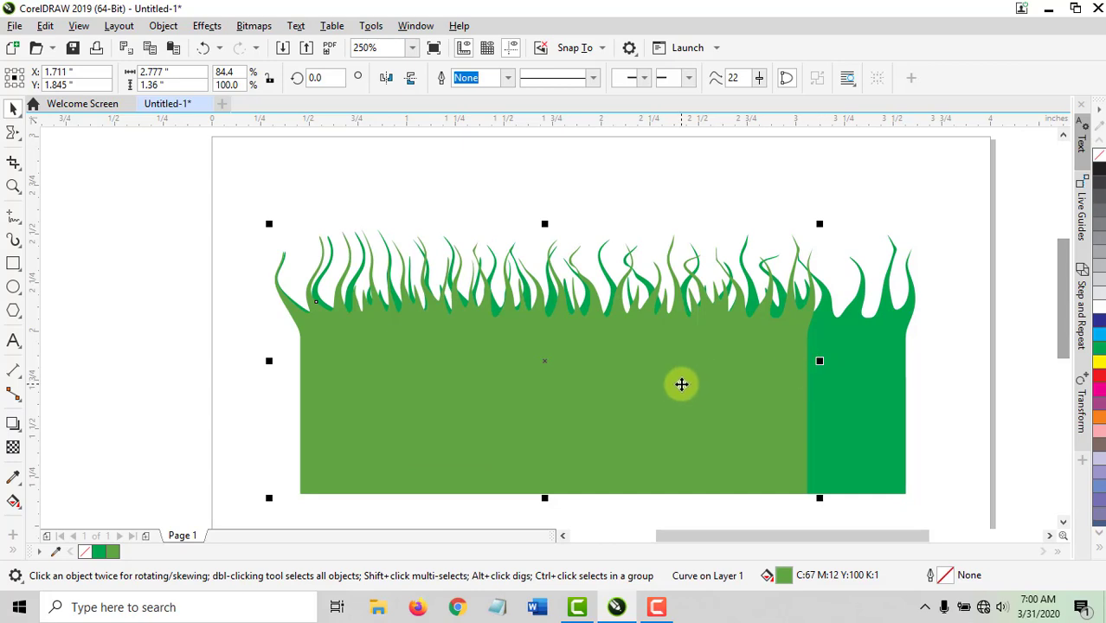
left_click_drag(686, 396, 688, 391)
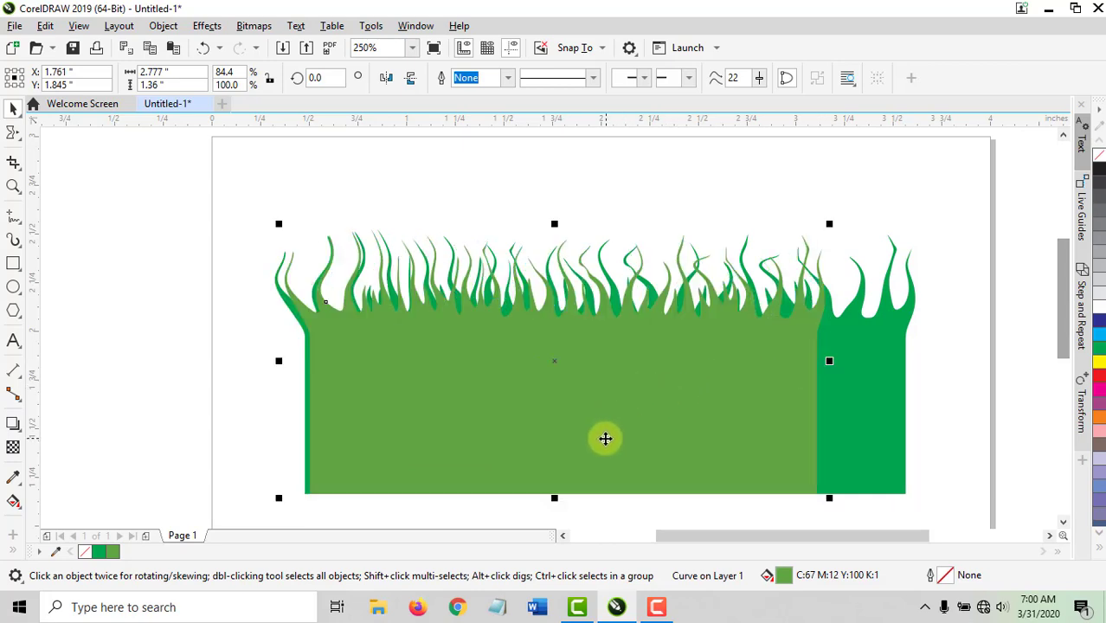
Step: Duplicate the light green piece to the right and slightly offset vertically, so both pieces together span the dark grass
left_click_drag(601, 438, 686, 438)
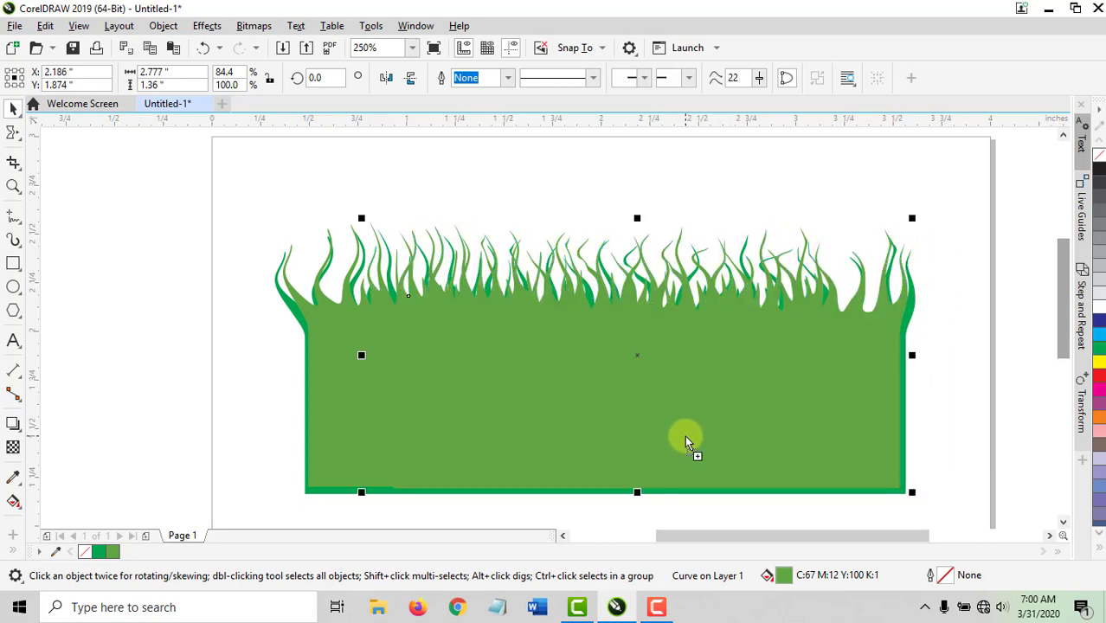
left_click(797, 426)
left_click(958, 449)
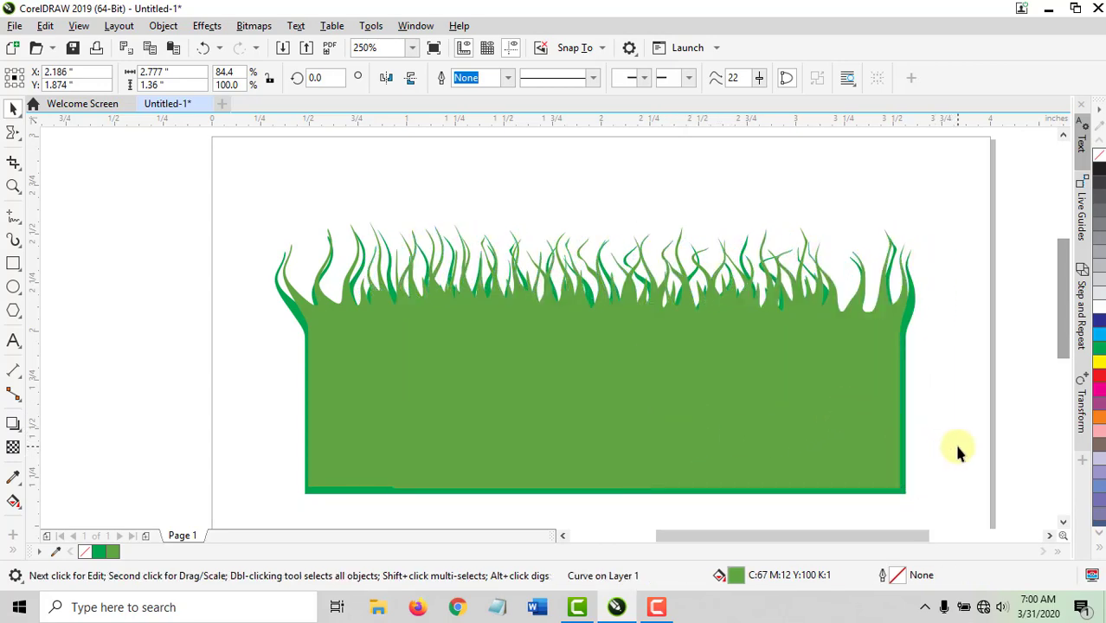
Step: Group the two light green grass pieces and place the group behind the dark green grass
left_click(778, 442)
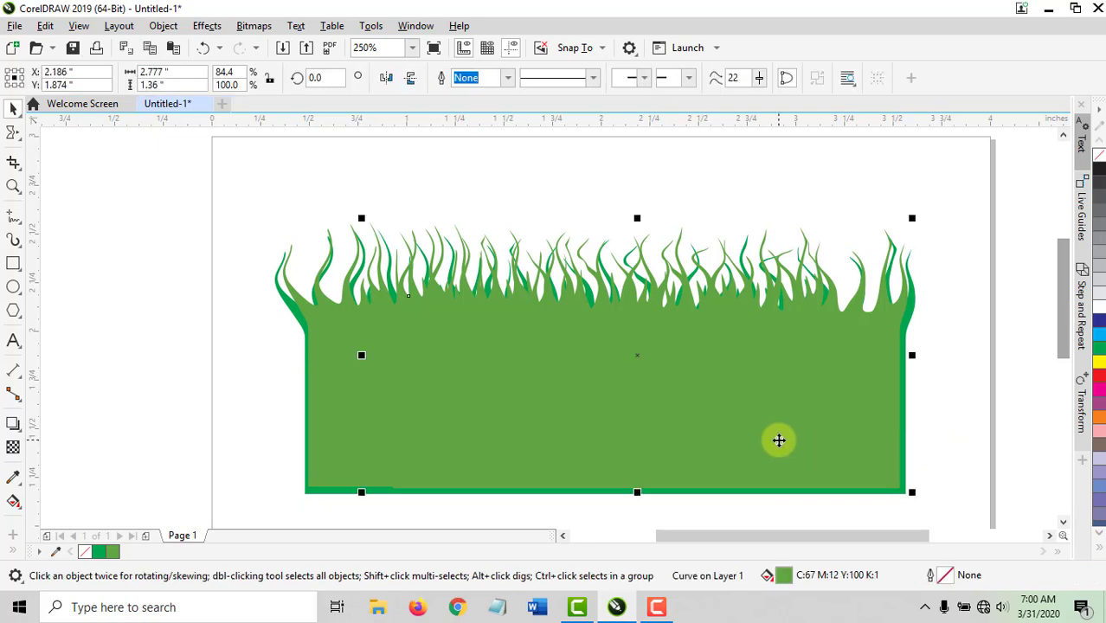
key("Escape")
left_click(336, 413)
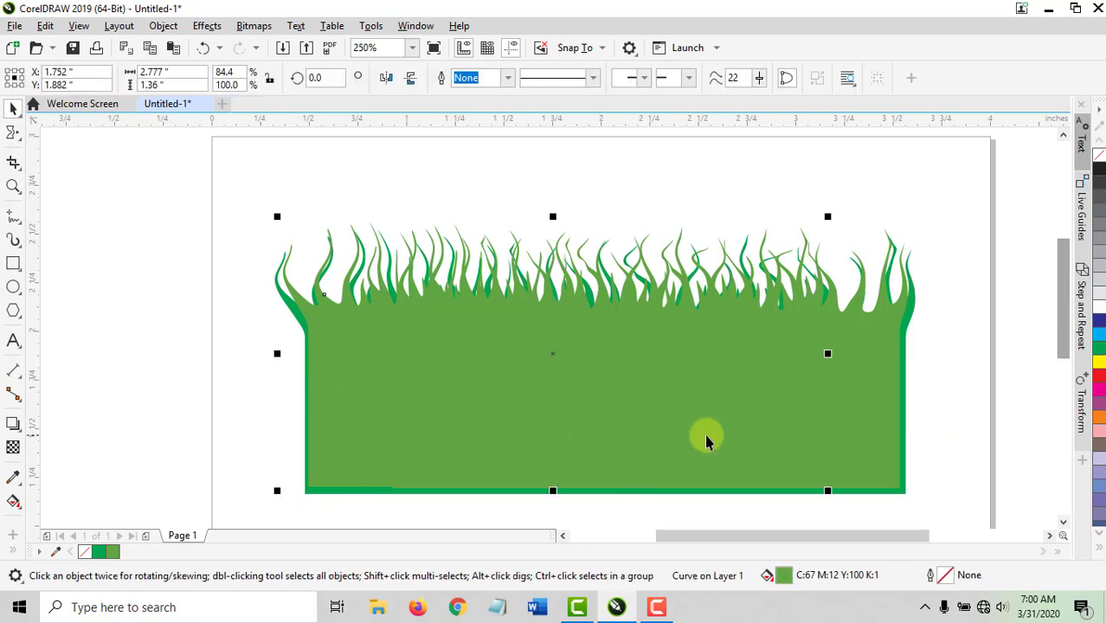
right_click(887, 444)
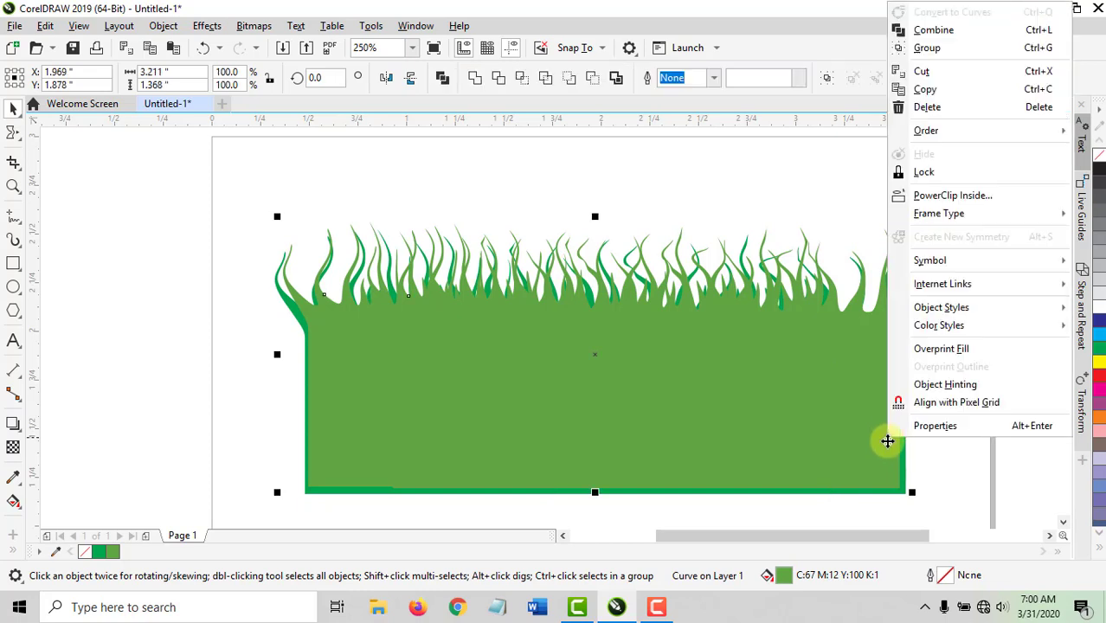
left_click(927, 48)
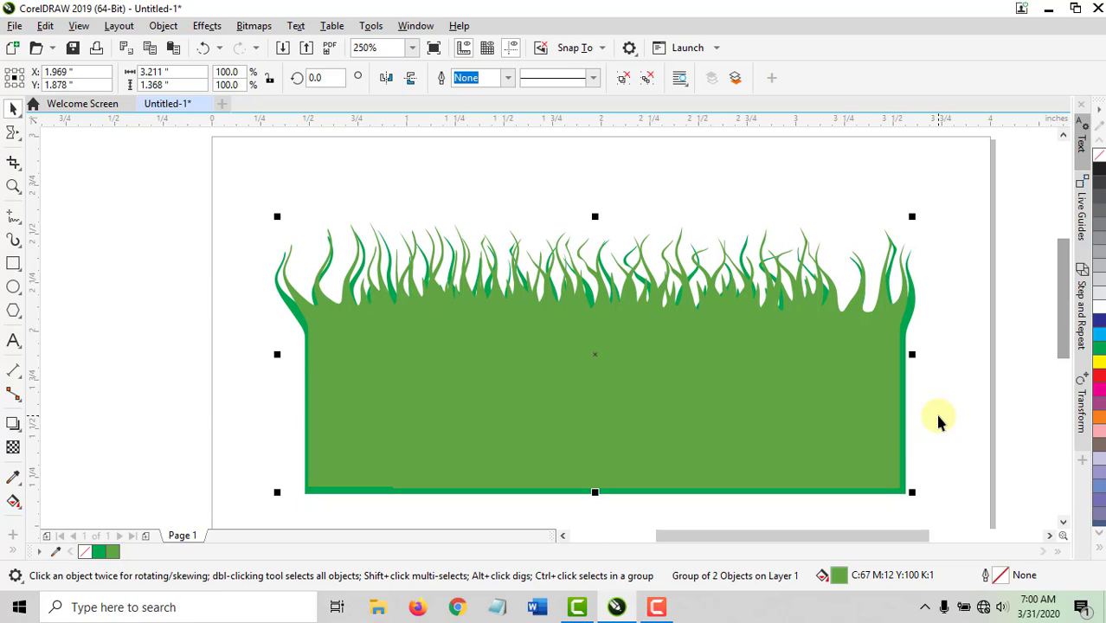
key("ctrl+Page_Up")
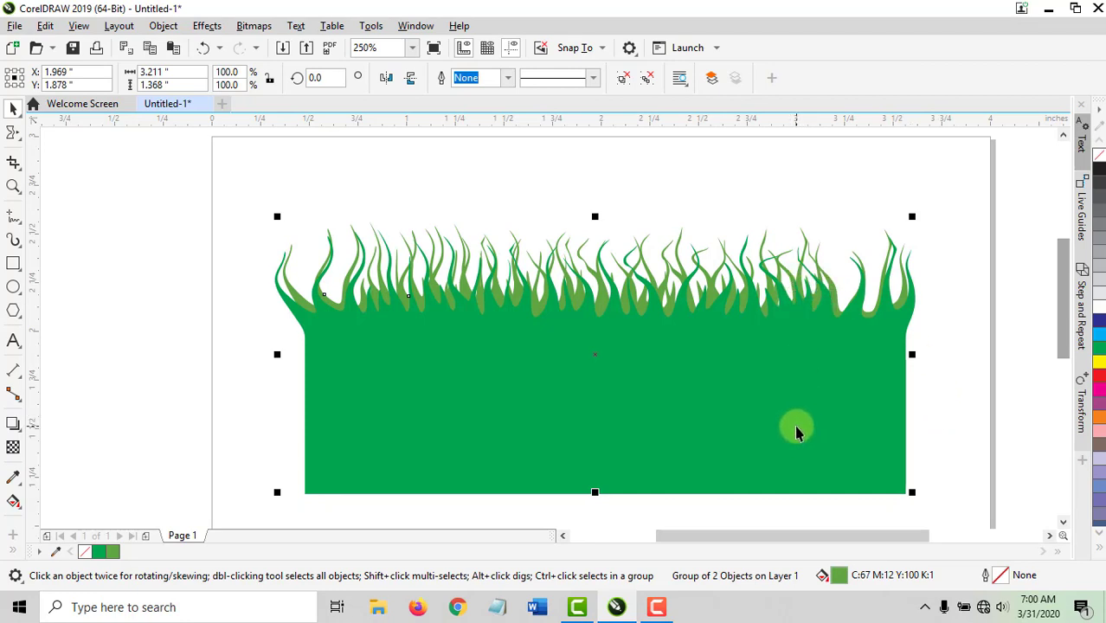
Step: Draw a thin vertical rectangle about 0.013 by 0.608 inches left of the page and fill it black
scroll(798, 431, "down", 2)
scroll(803, 414, "up", 2)
left_click(13, 265)
left_click_drag(135, 253, 138, 378)
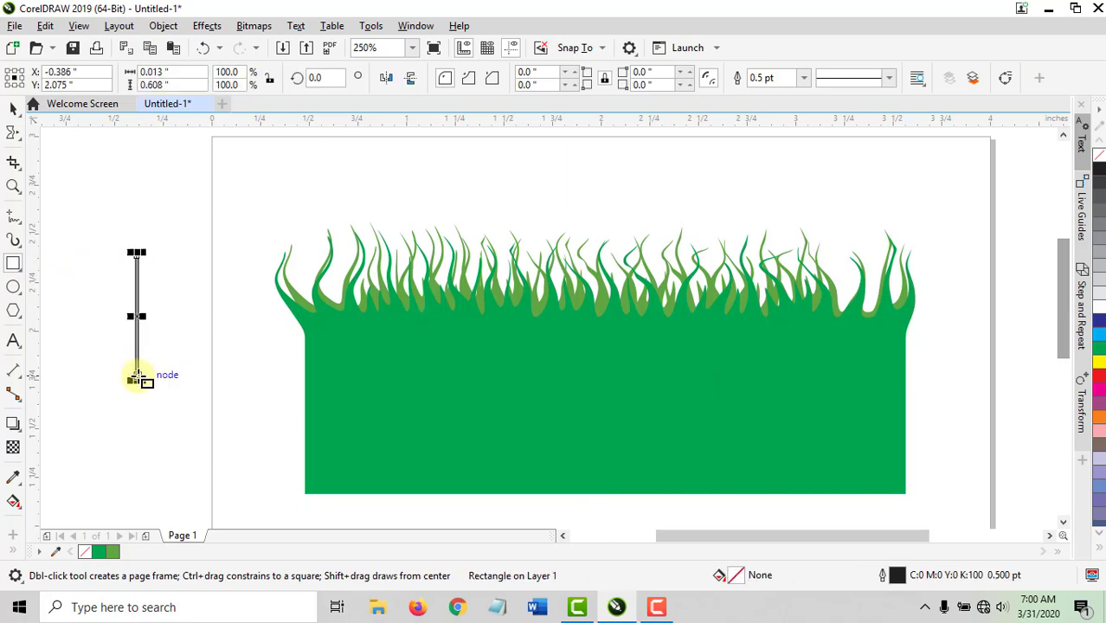
left_click(1095, 173)
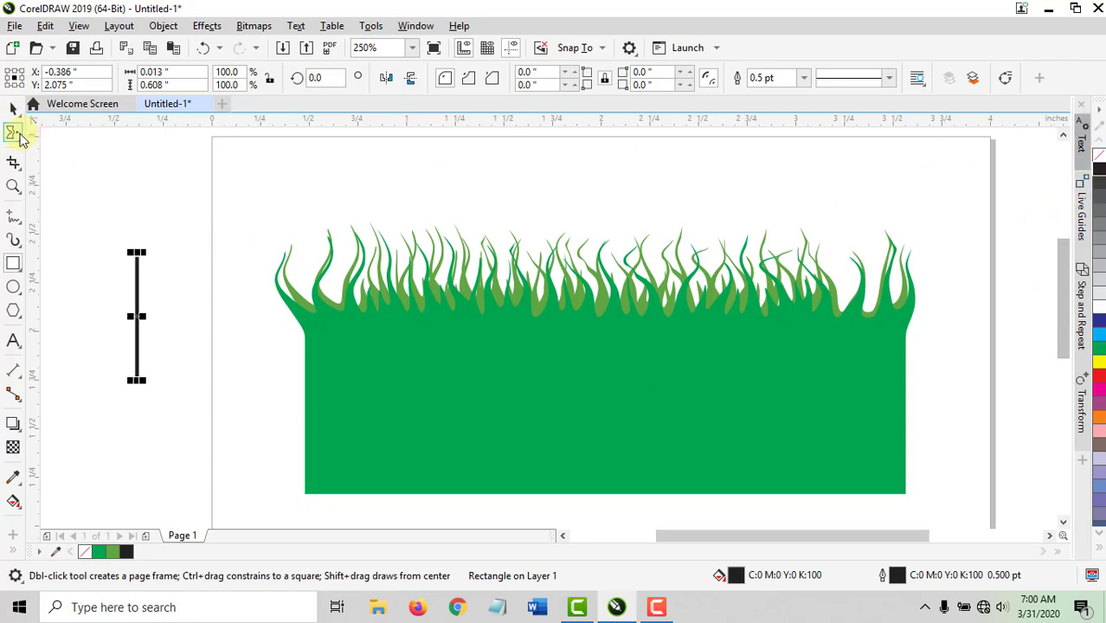
Step: Smear the thin black rectangle into a wavy flower stem, bending its middle and pulling its tip upward
left_click(21, 138)
left_click(19, 164)
left_click(19, 139)
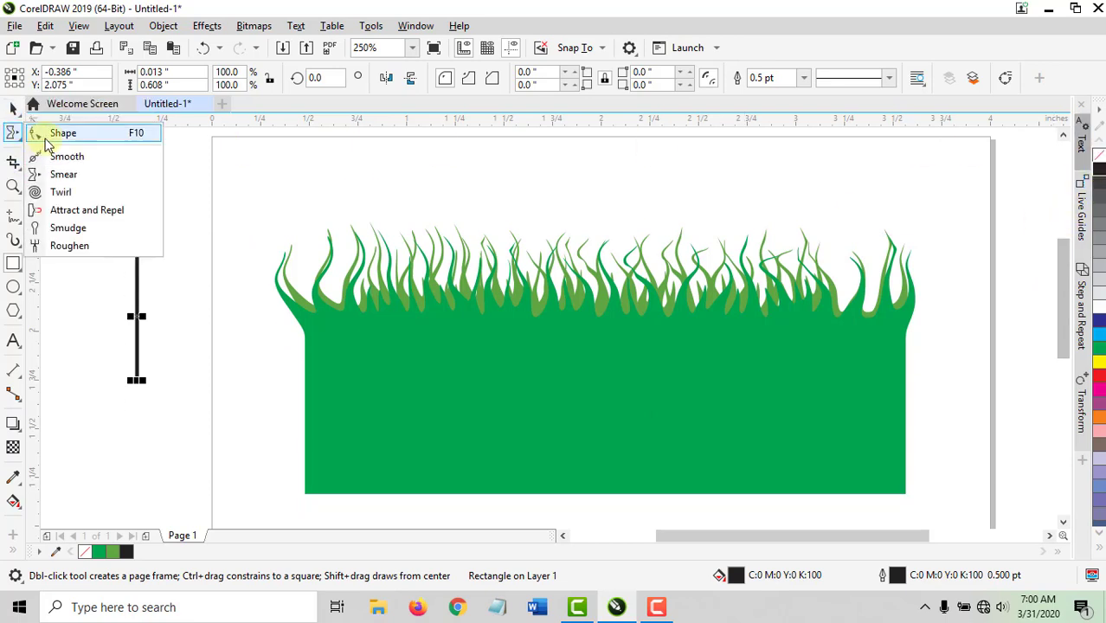
left_click(60, 174)
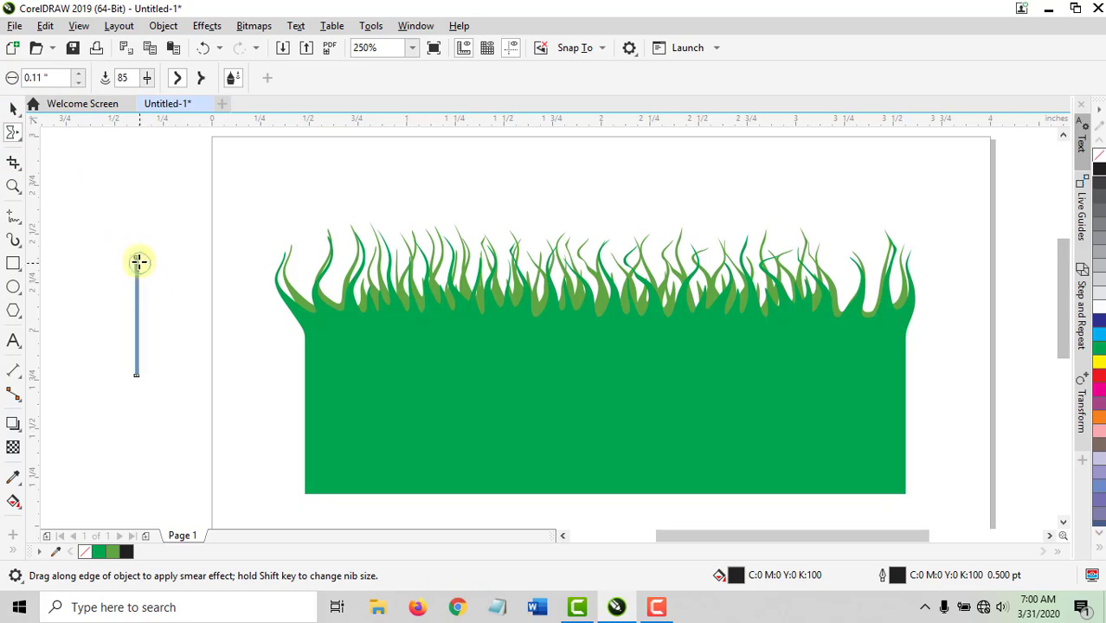
left_click_drag(138, 261, 148, 217)
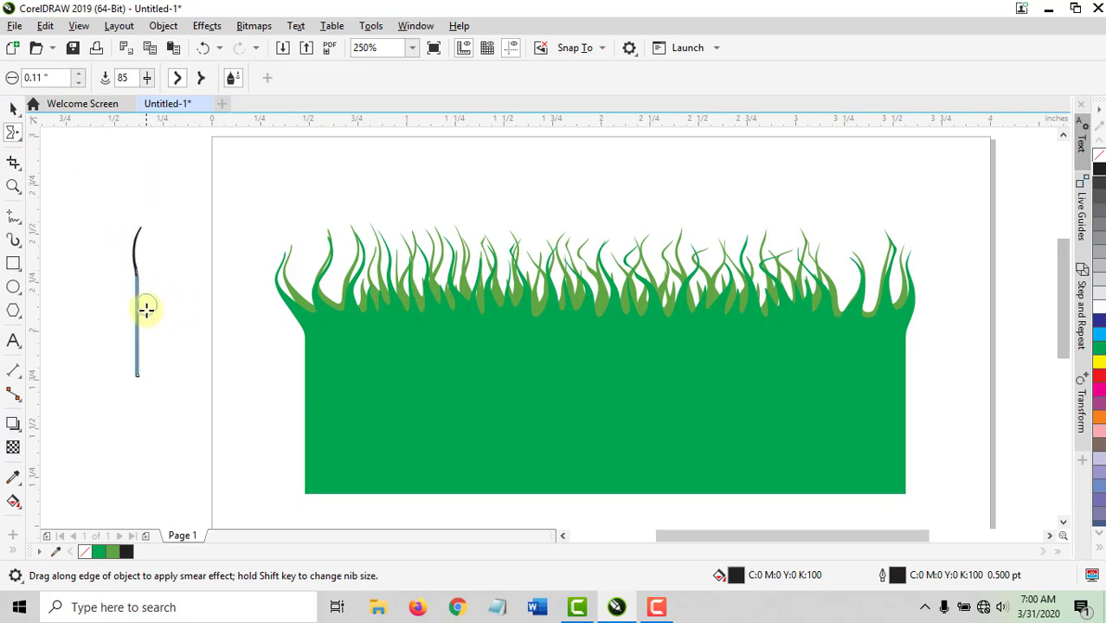
mouse_move(146, 309)
left_mouse_down()
mouse_move(116, 335)
mouse_move(129, 302)
left_mouse_up()
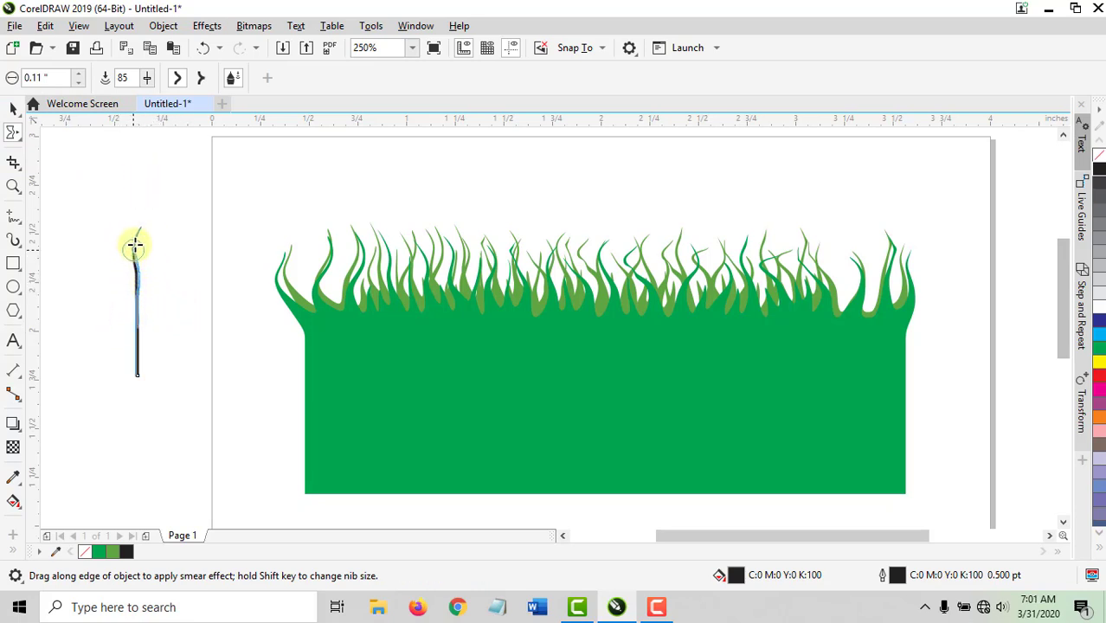
left_click_drag(134, 247, 128, 197)
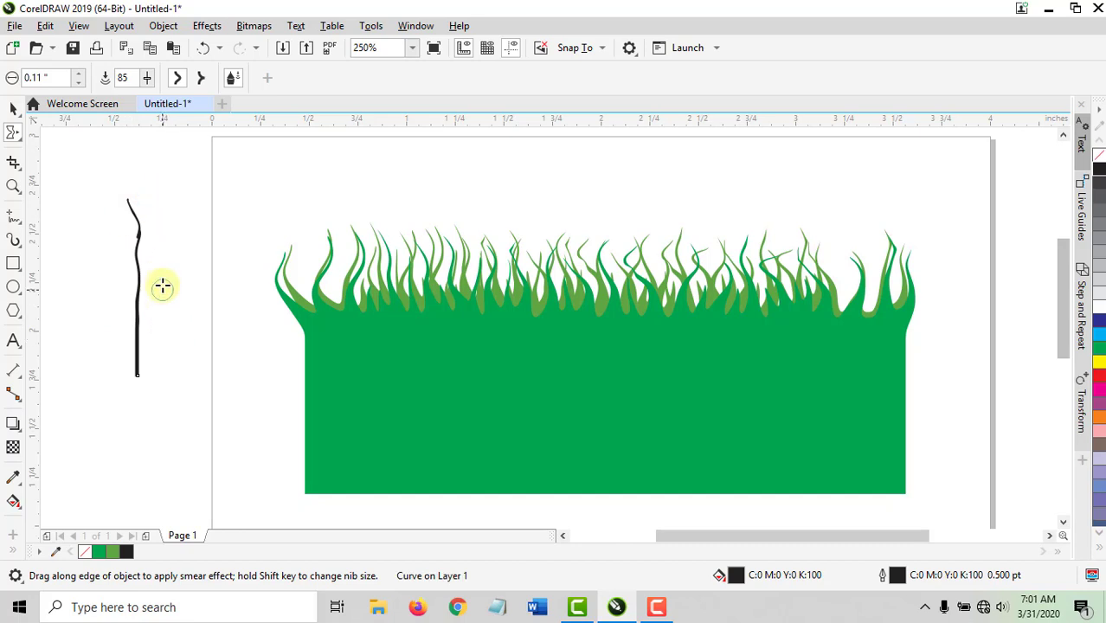
Step: Smooth the stem's hooked tip into an upward curve and smear slight bends into its lower part
scroll(145, 237, "up", 3)
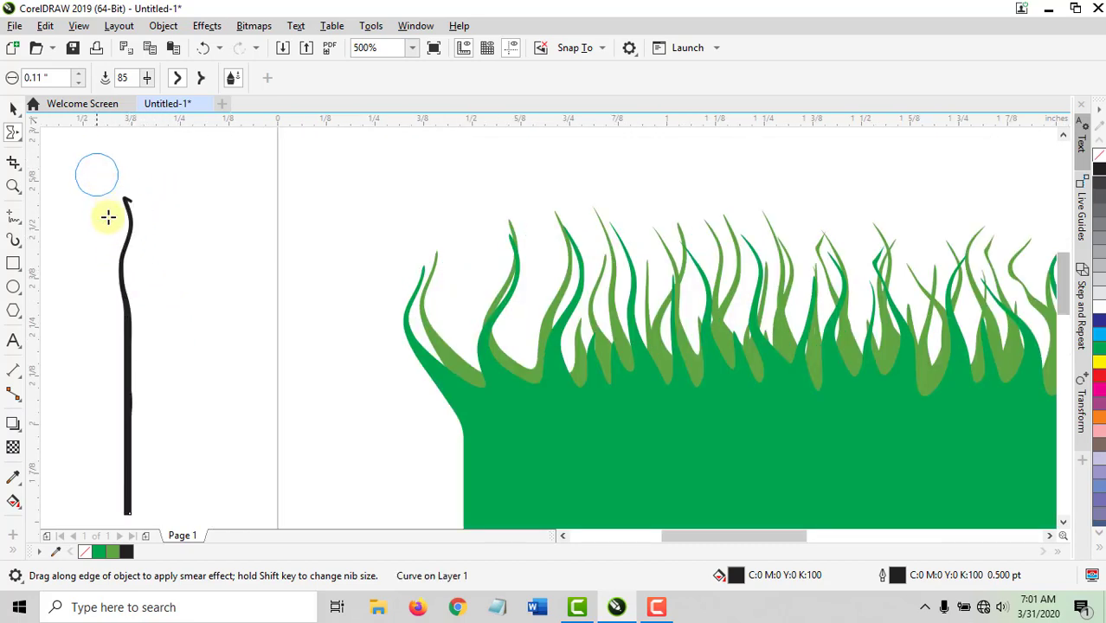
left_click_drag(128, 217, 130, 166)
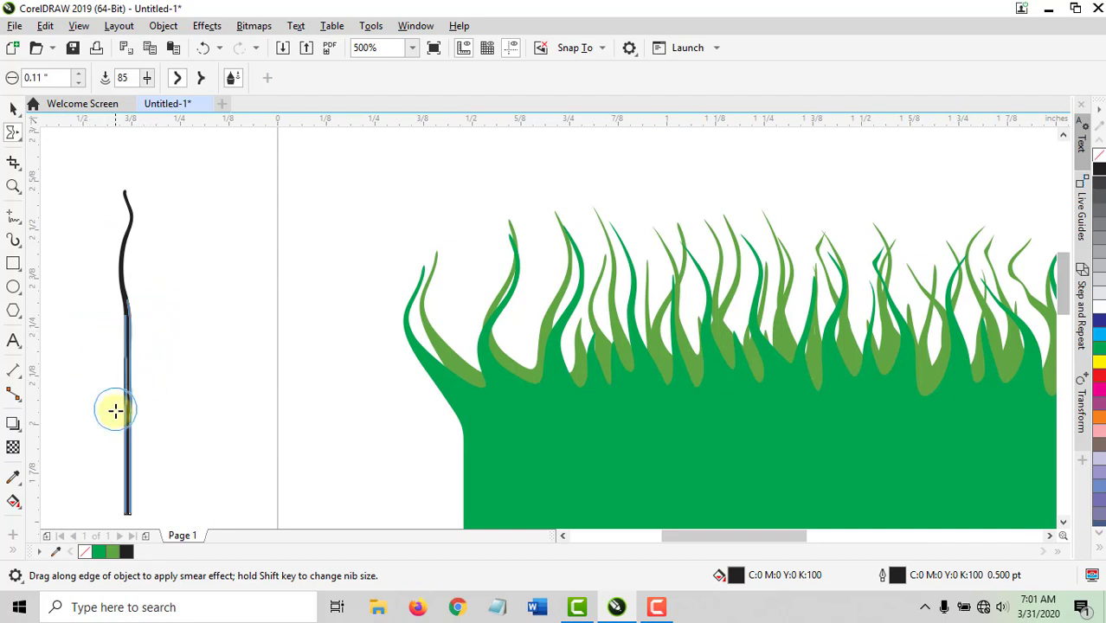
mouse_move(118, 464)
left_mouse_down()
mouse_move(159, 455)
mouse_move(143, 400)
mouse_move(152, 342)
mouse_move(130, 260)
left_mouse_up()
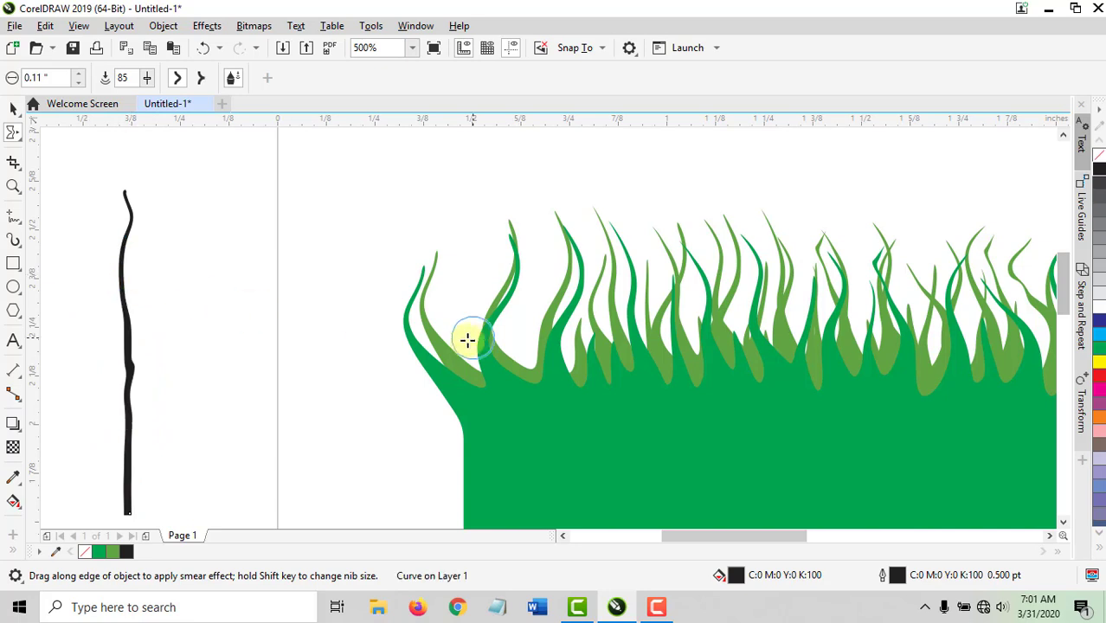
Step: Draw an ellipse about 0.212 by 0.225 inches above the stem, filled yellow without an outline
scroll(246, 382, "down", 2)
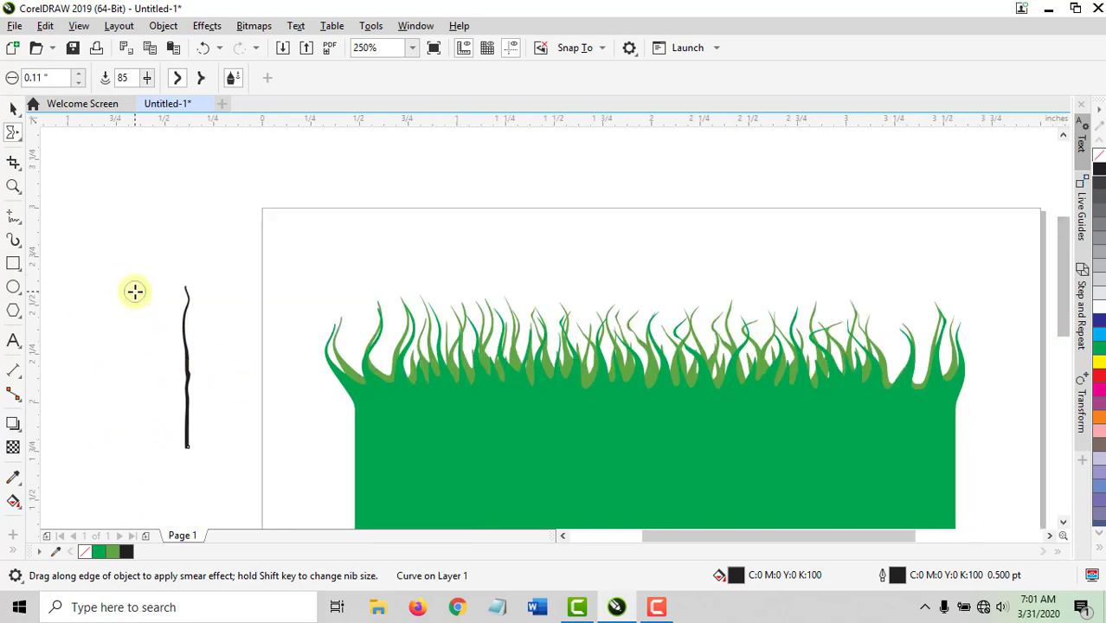
key("F7")
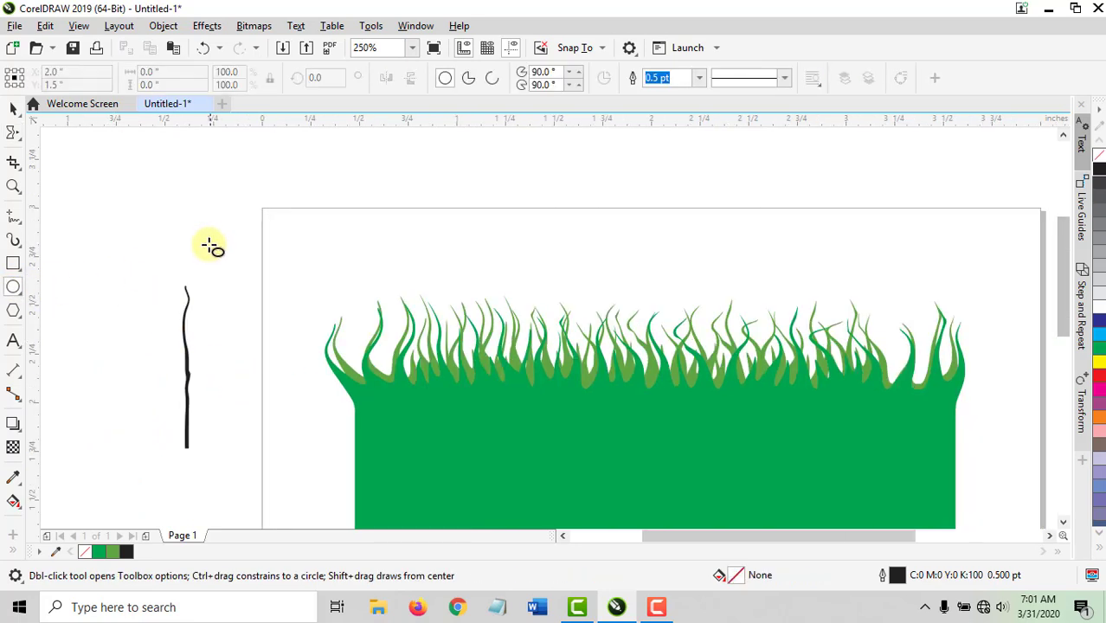
left_click_drag(209, 245, 251, 290)
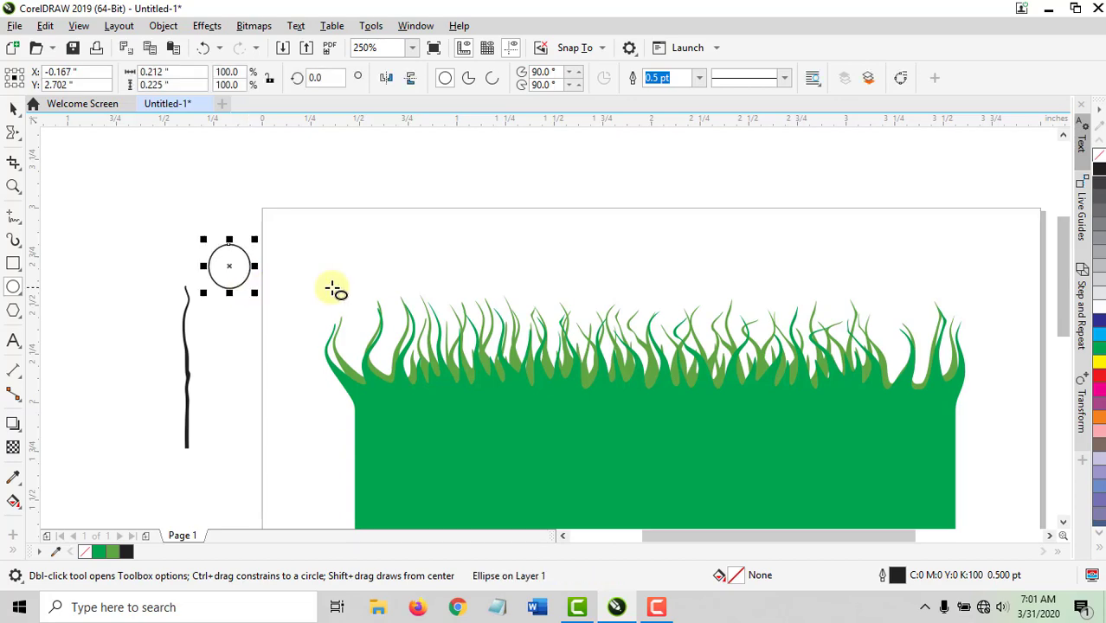
left_click(1098, 361)
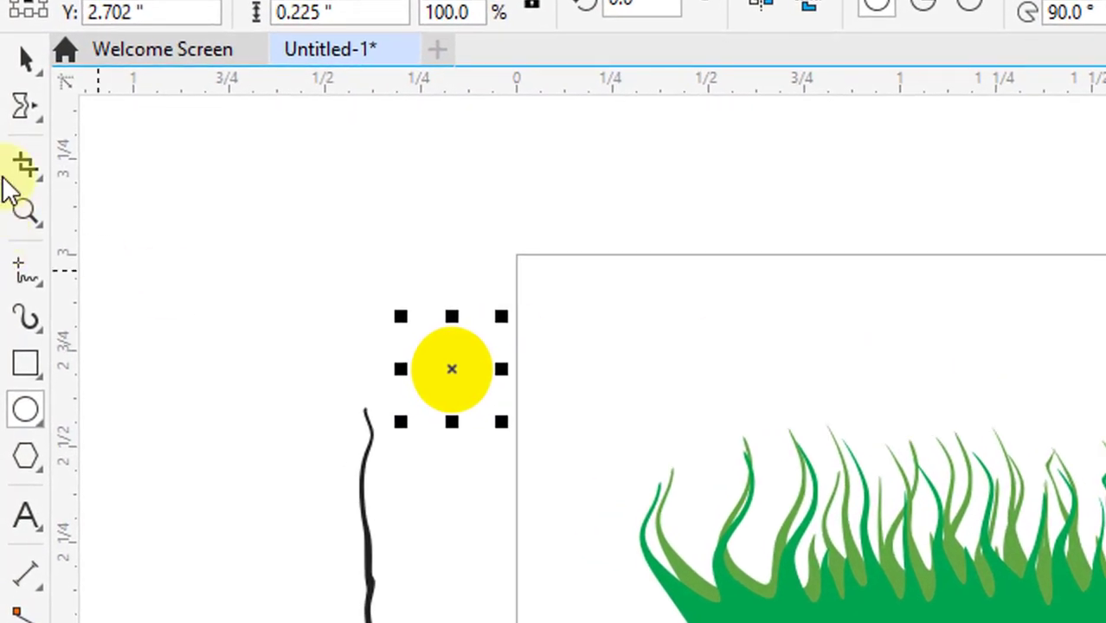
Step: Apply Twirl around the edge of the yellow circle to form curled petals
left_click(26, 105)
left_click(118, 224)
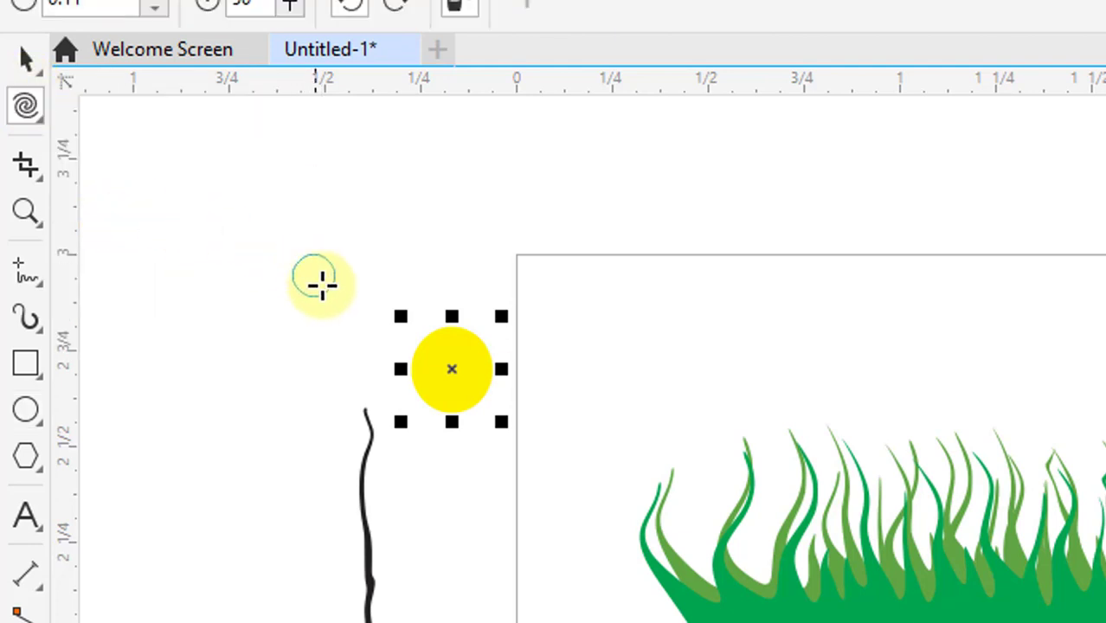
mouse_move(447, 365)
left_mouse_down()
mouse_move(447, 329)
mouse_move(461, 321)
mouse_move(454, 358)
mouse_move(473, 345)
mouse_move(451, 376)
mouse_move(494, 365)
mouse_move(486, 348)
mouse_move(419, 365)
mouse_move(412, 345)
mouse_move(430, 379)
mouse_move(449, 361)
mouse_move(454, 393)
mouse_move(412, 380)
mouse_move(445, 390)
mouse_move(469, 349)
mouse_move(463, 336)
mouse_move(464, 382)
mouse_move(488, 399)
mouse_move(486, 369)
left_mouse_up()
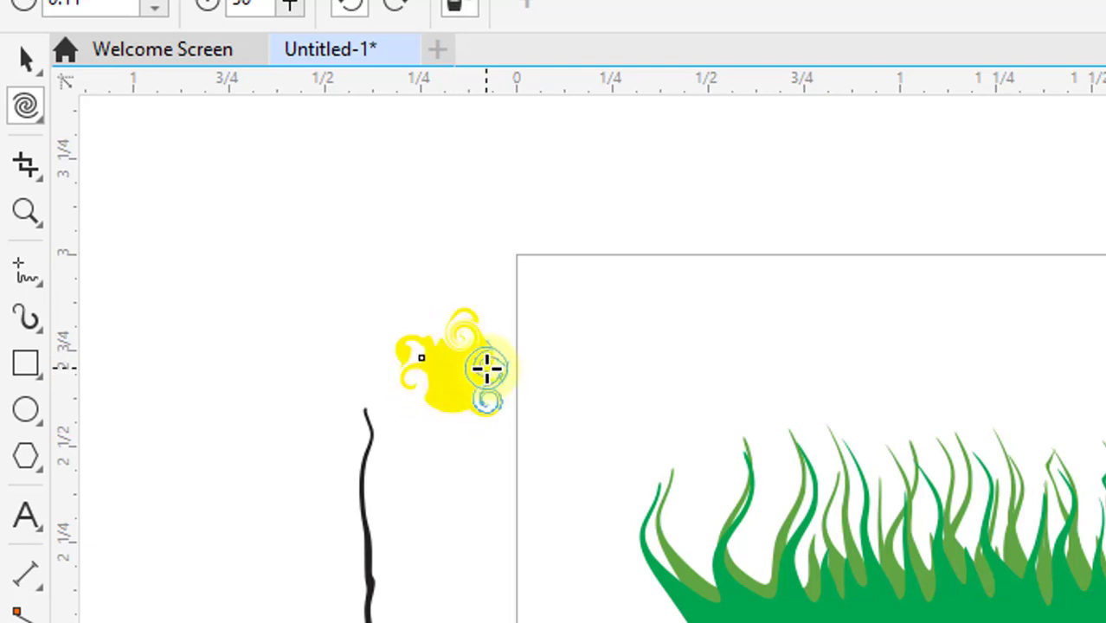
Step: Twirl the flower's interior and remaining edges into denser swirls, then leave the flower deselected
scroll(326, 377, "up", 2)
mouse_move(599, 382)
left_mouse_down()
mouse_move(534, 411)
mouse_move(548, 409)
mouse_move(549, 385)
mouse_move(575, 379)
left_mouse_up()
mouse_move(542, 346)
left_mouse_down()
mouse_move(574, 363)
mouse_move(567, 333)
left_mouse_up()
mouse_move(565, 283)
left_mouse_down()
mouse_move(541, 321)
mouse_move(576, 342)
left_mouse_up()
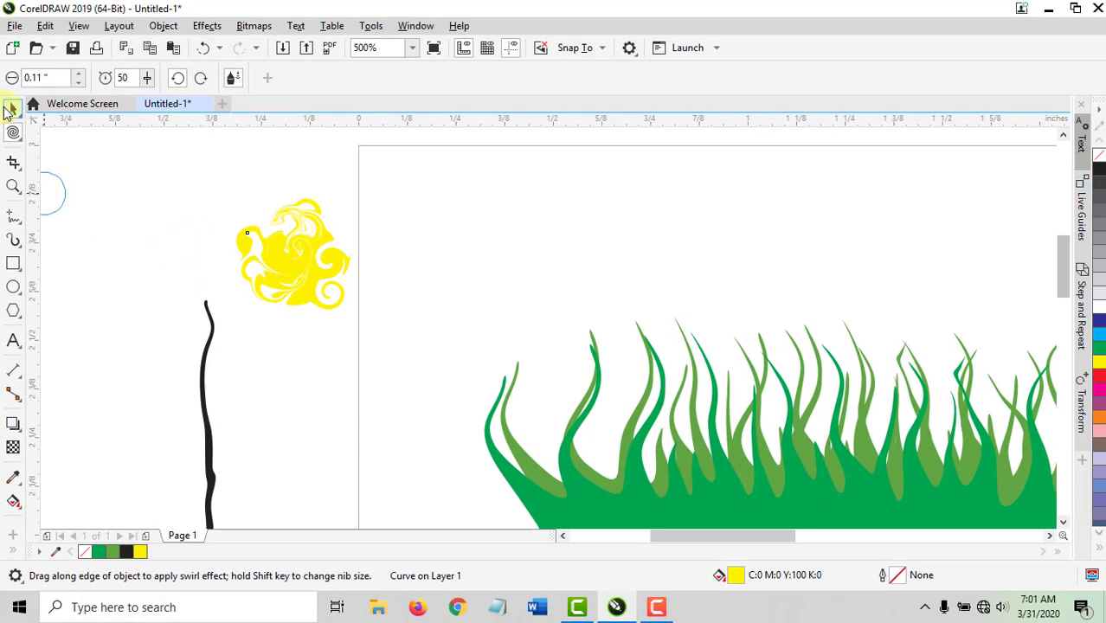
left_click(14, 108)
left_click(257, 255)
left_click(372, 305)
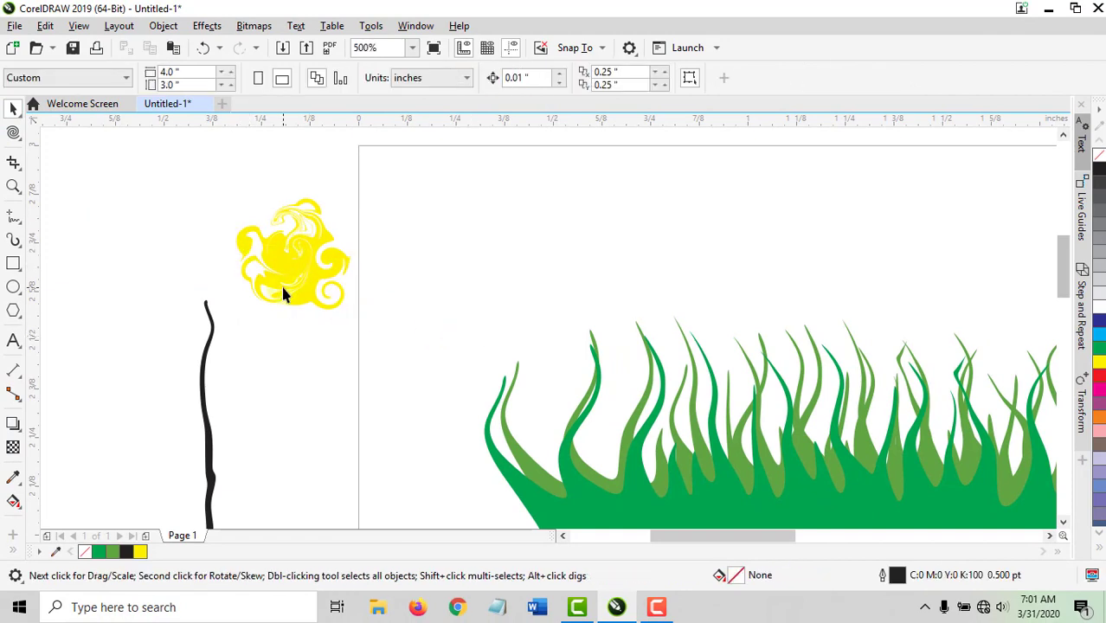
Step: Layer an orange copy of the yellow flower over its centre, scaled to about 0.187 by 0.181 inches
left_click(281, 283)
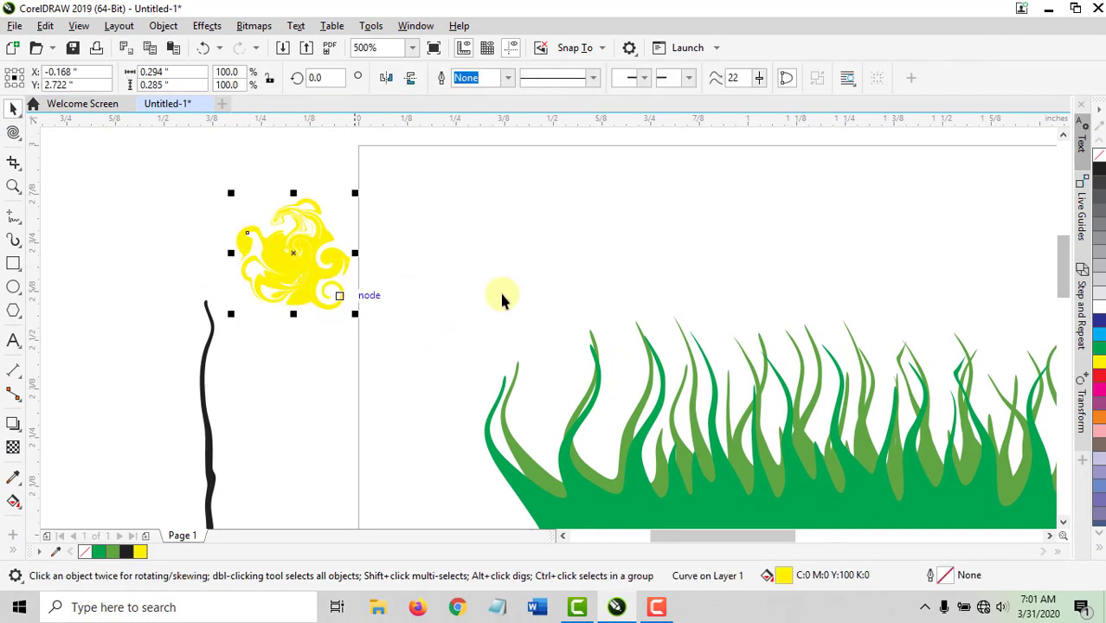
left_click(1095, 421)
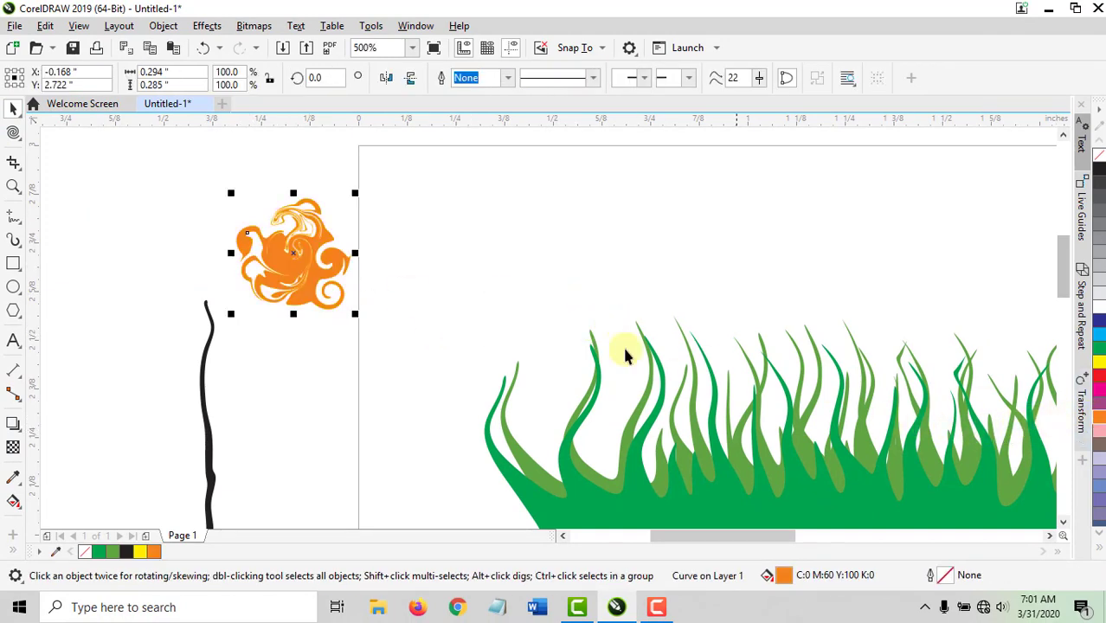
left_click_drag(358, 315, 337, 296)
left_click(387, 339)
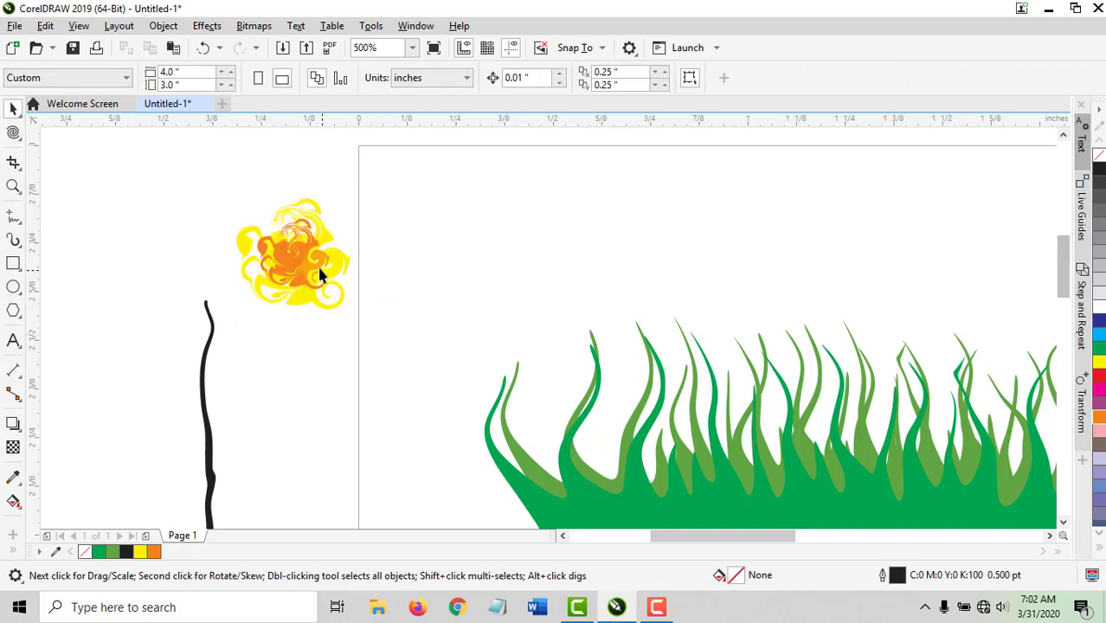
Step: Add a red copy of the orange flower, about 0.268 by 0.26 inches, stacked between the orange and yellow layers
left_click(307, 269)
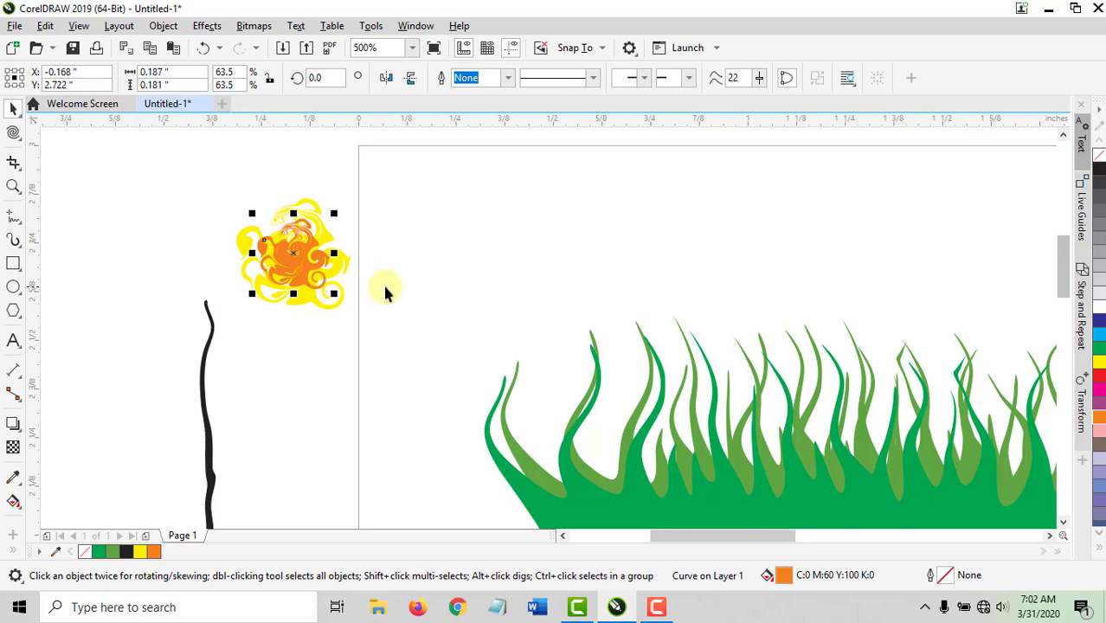
left_click(1099, 375)
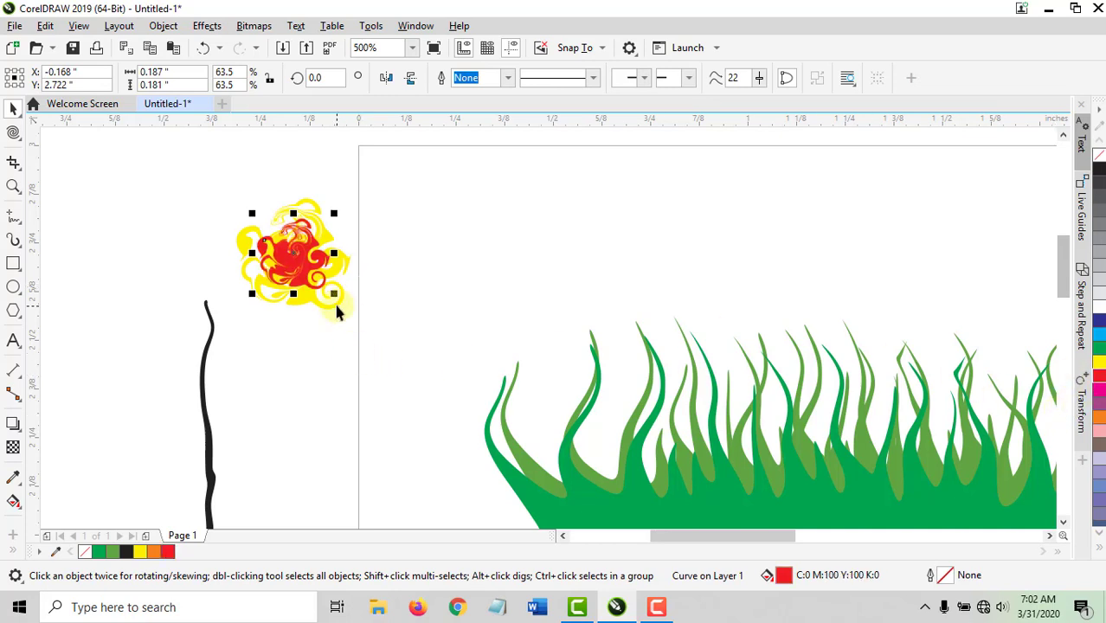
left_click_drag(335, 294, 352, 314)
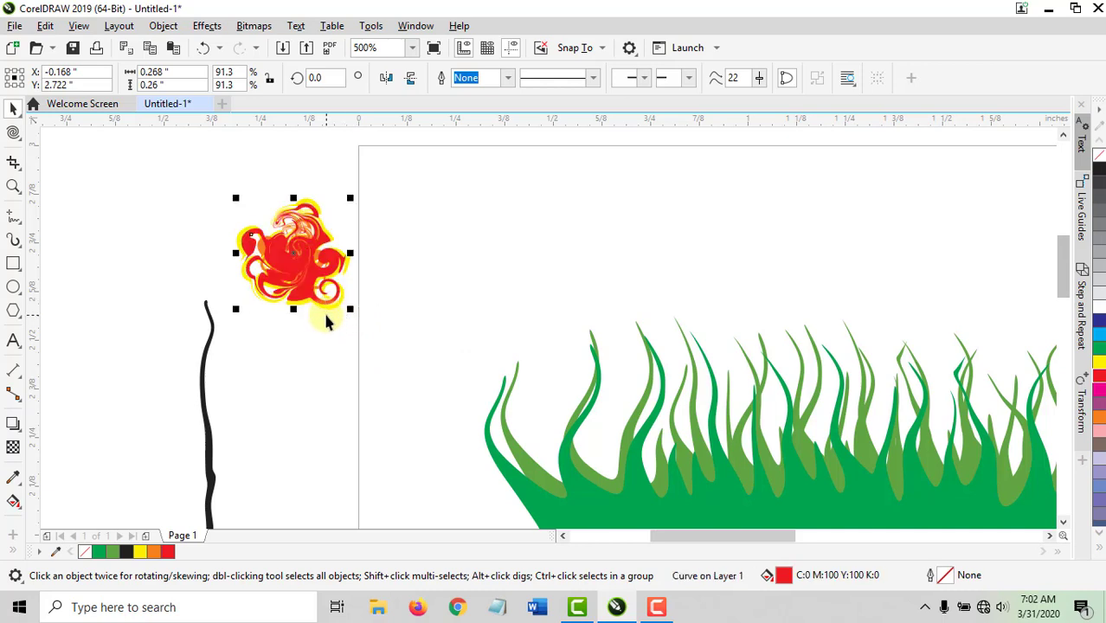
left_click(309, 357)
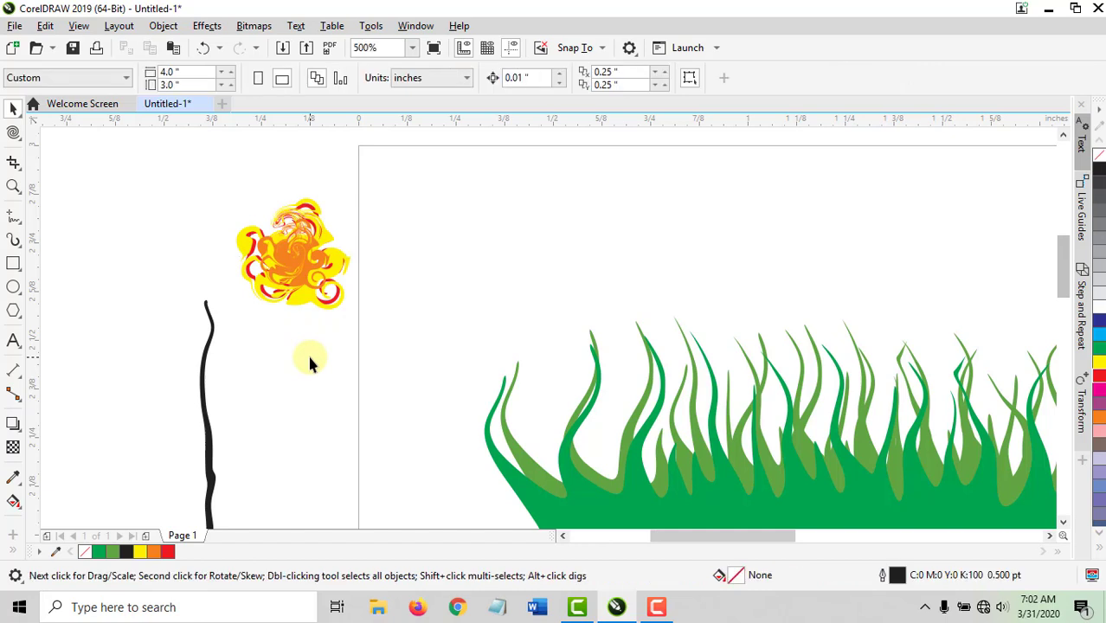
Step: Group the yellow, red and orange flower layers
left_click_drag(205, 180, 197, 165)
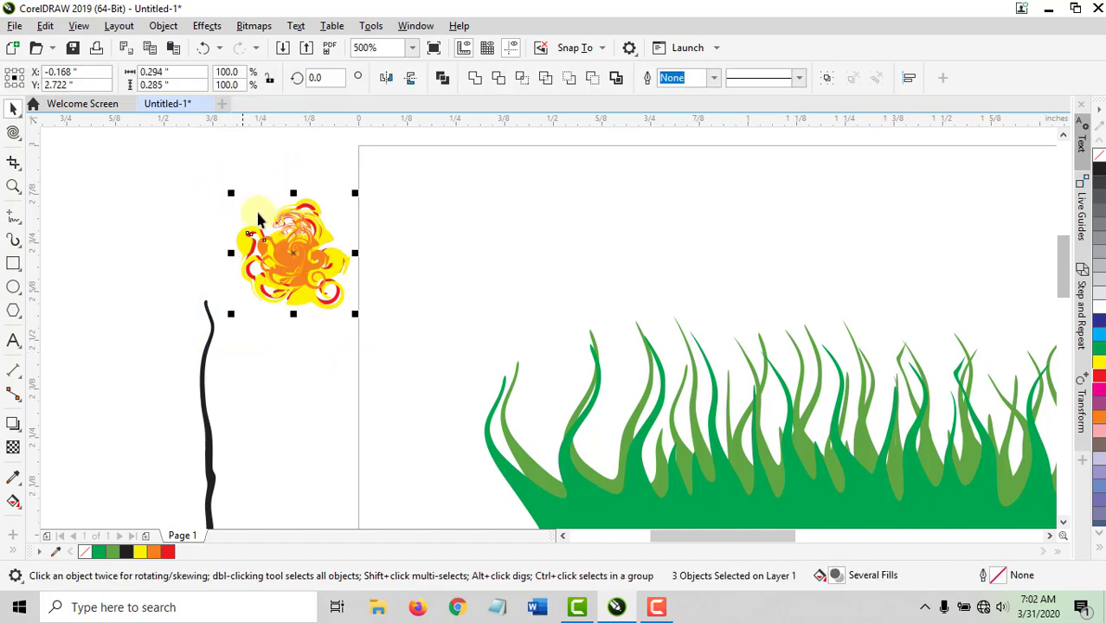
right_click(289, 246)
left_click(324, 208)
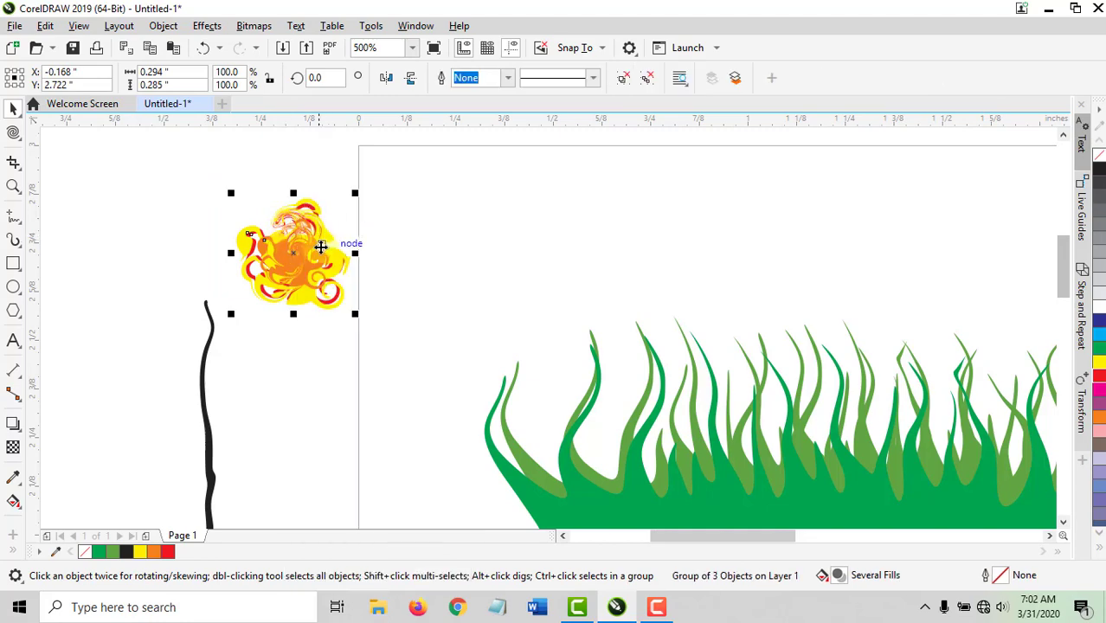
Step: Place the grouped flower head on top of the stem and shrink it to about 0.187 inches wide
left_click_drag(316, 249, 222, 284)
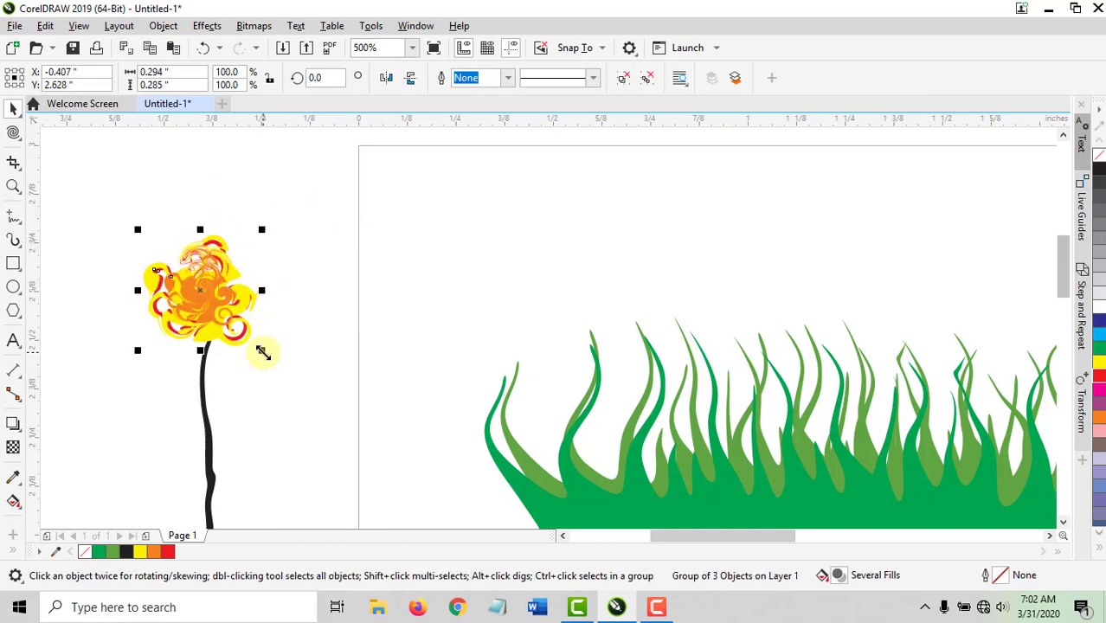
left_click_drag(263, 353, 244, 336)
left_click(294, 367)
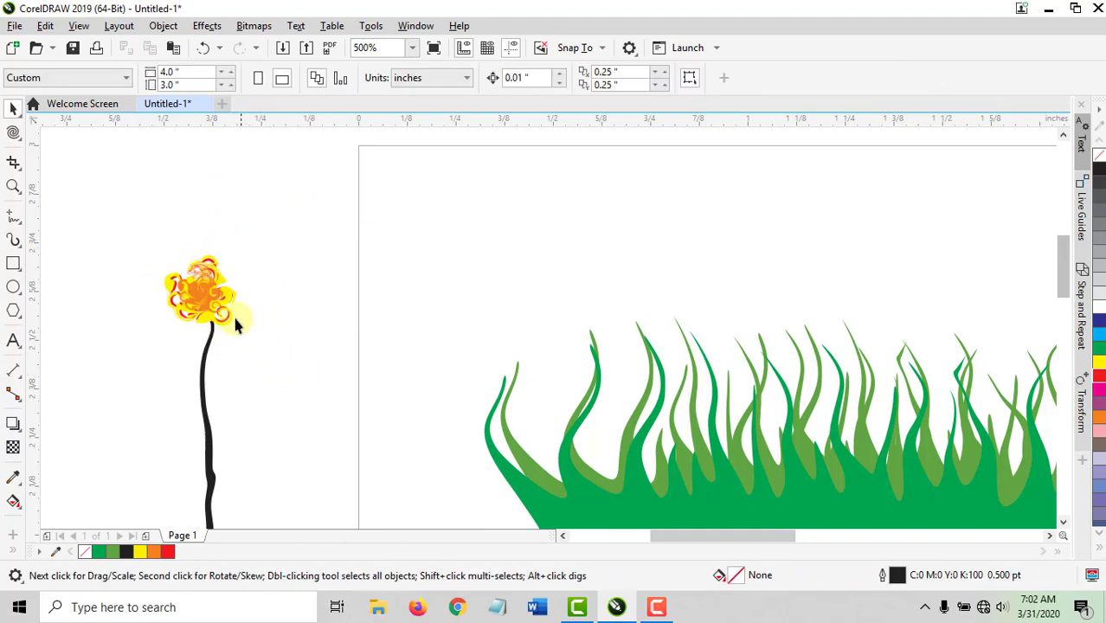
Step: Group the flower head with its stem
scroll(377, 411, "down", 2)
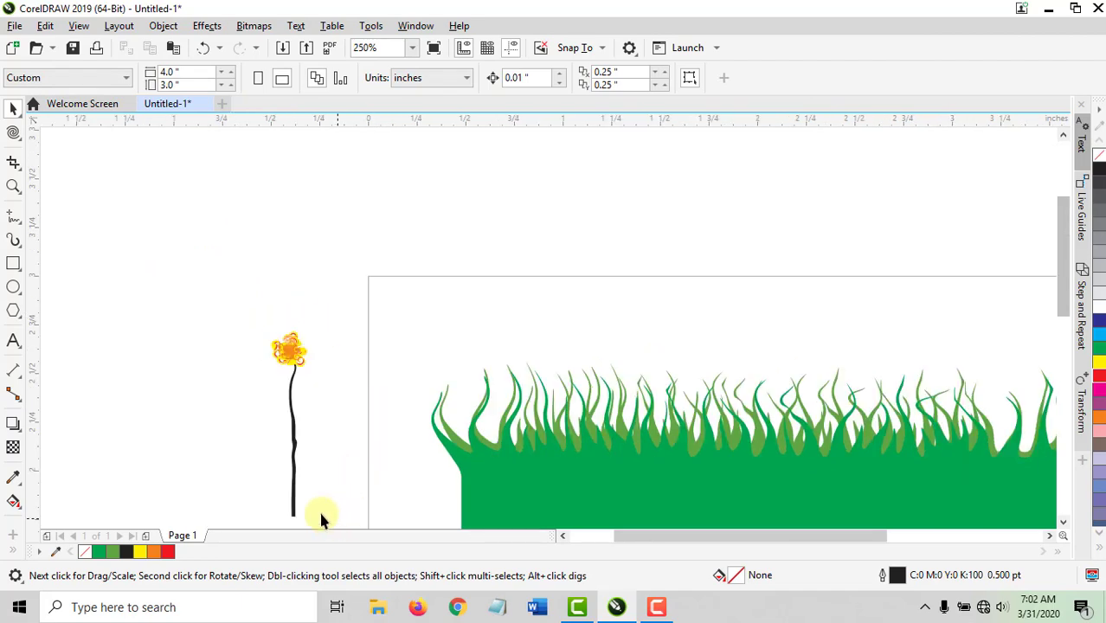
left_click_drag(228, 294, 223, 289)
right_click(290, 346)
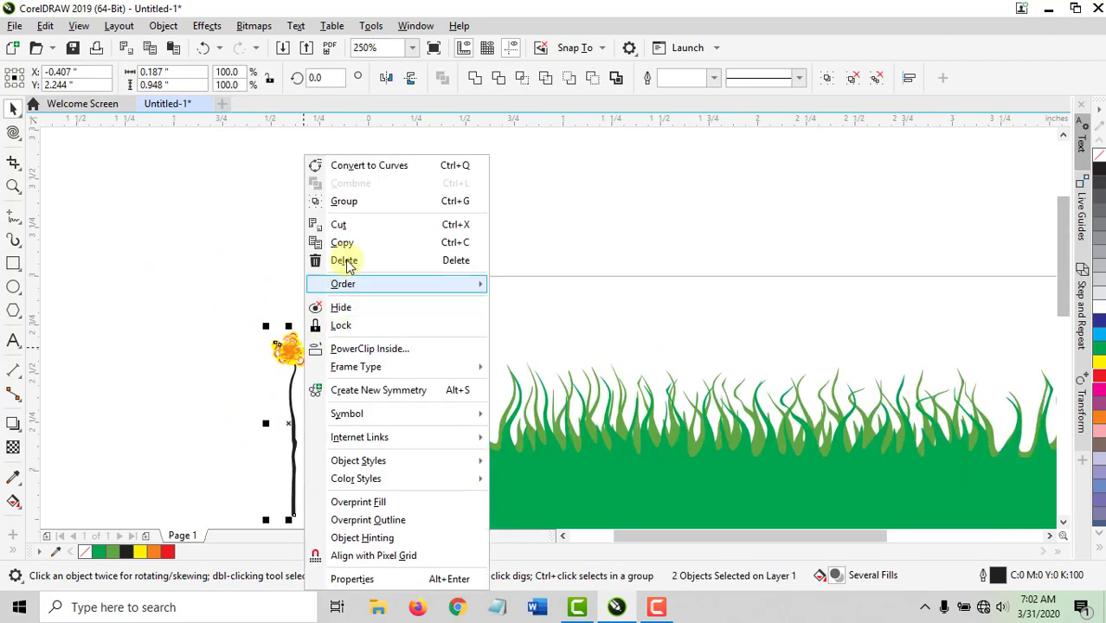
left_click(345, 208)
Step: Place the complete flower over the left end of the grass and add two copies beside it at varied heights
left_click_drag(292, 345, 565, 364)
scroll(667, 418, "down", 2)
scroll(667, 411, "up", 2)
key("space")
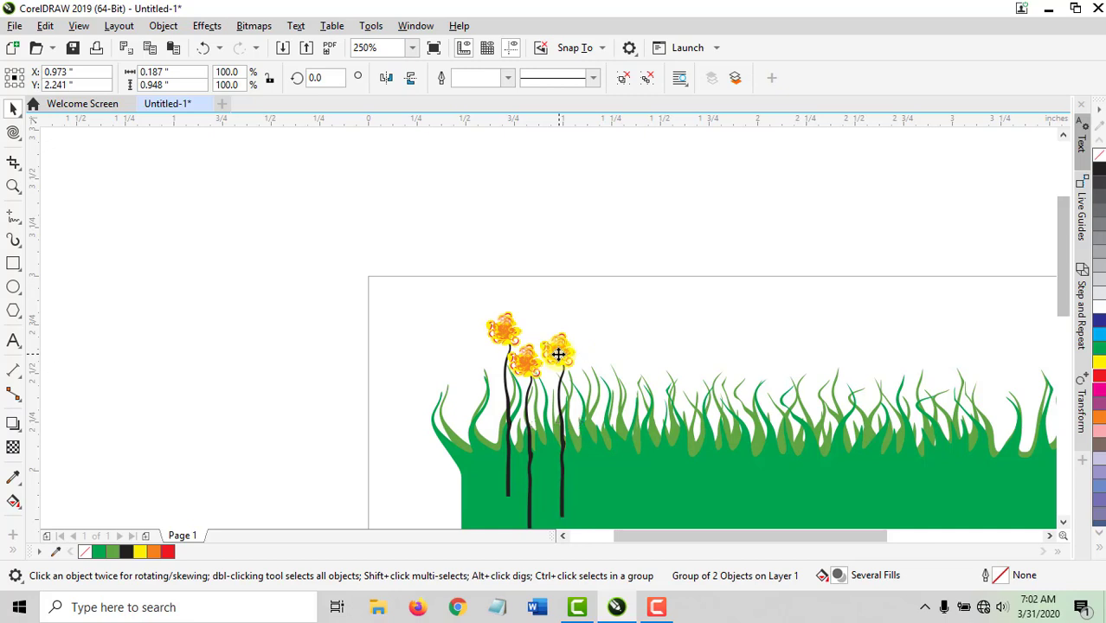
Step: Spread more flower copies across the grass to its right end at varied heights, tilting a few near that end
left_click_drag(558, 354, 995, 372)
left_click(963, 353)
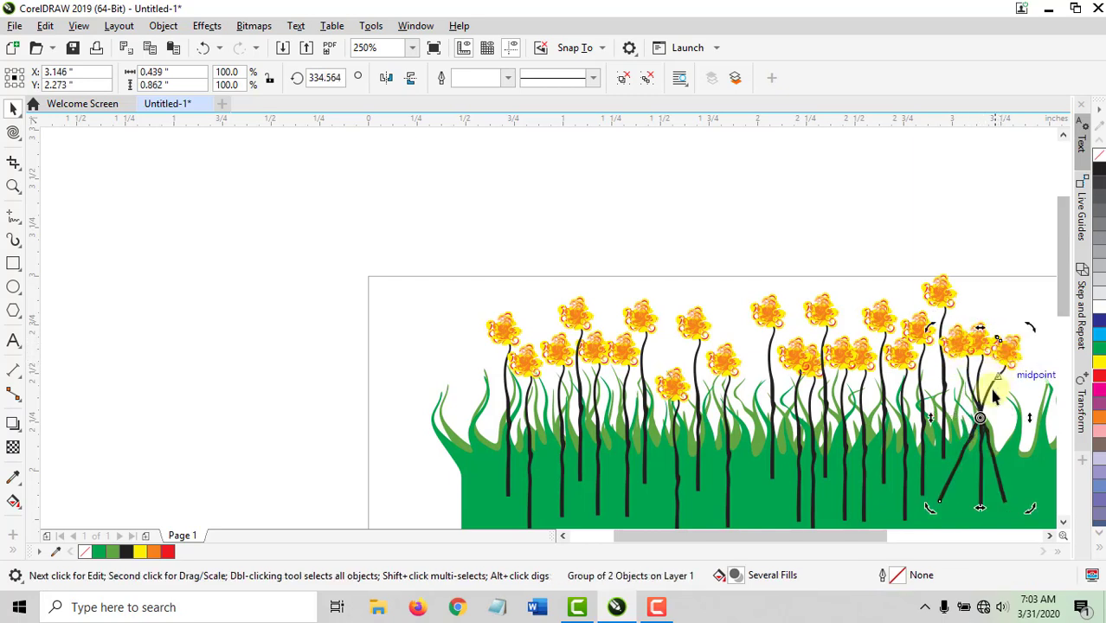
left_click(979, 413)
left_click(995, 342)
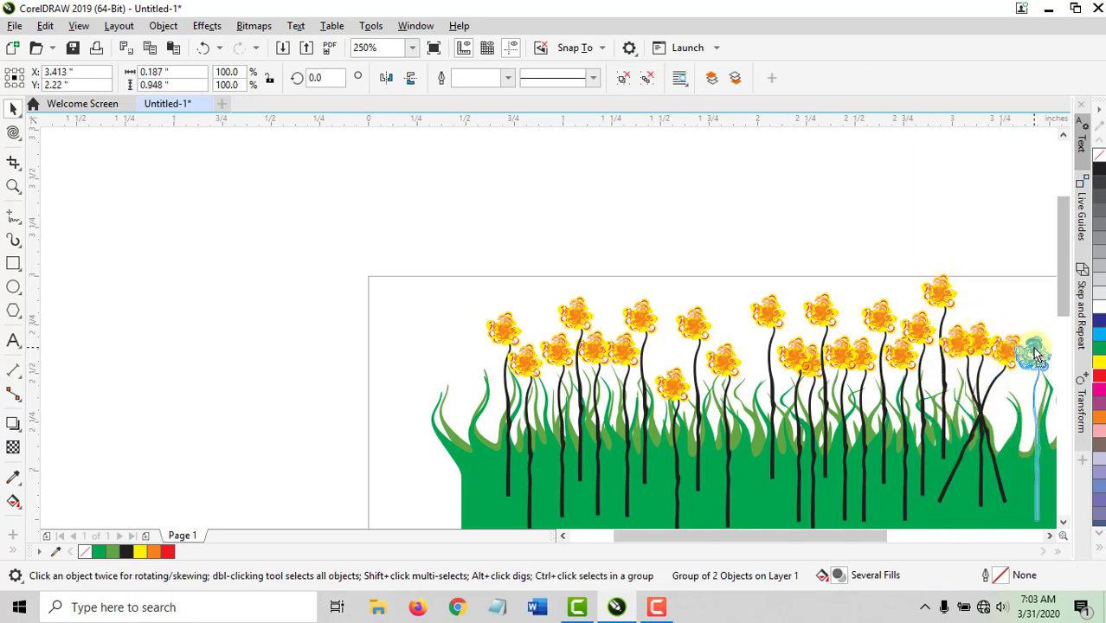
left_click_drag(871, 538, 920, 539)
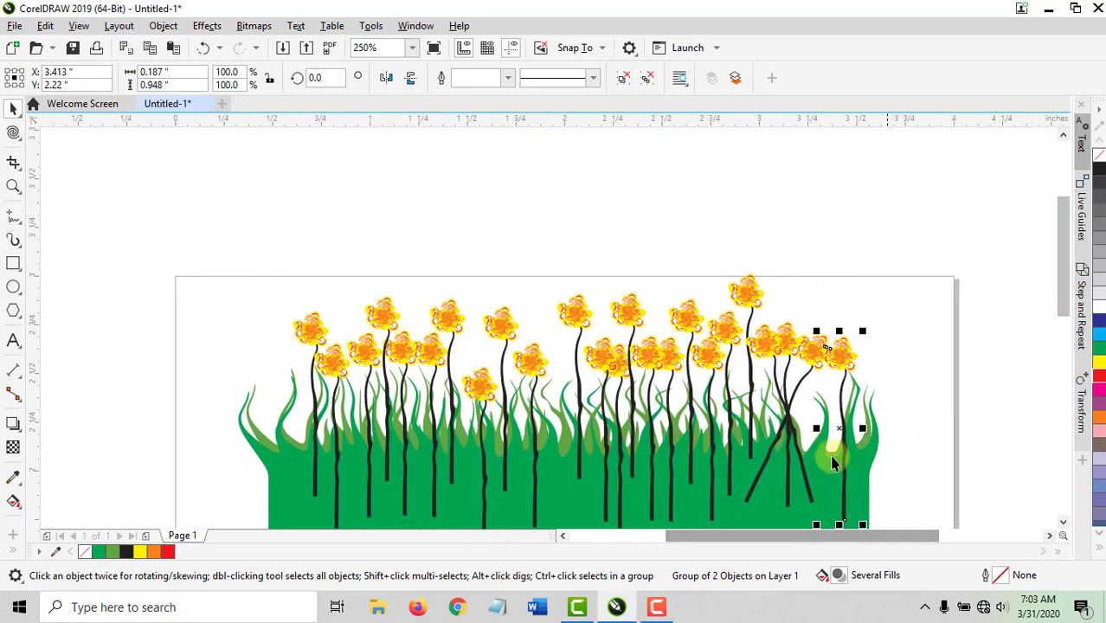
left_click_drag(845, 353, 824, 388)
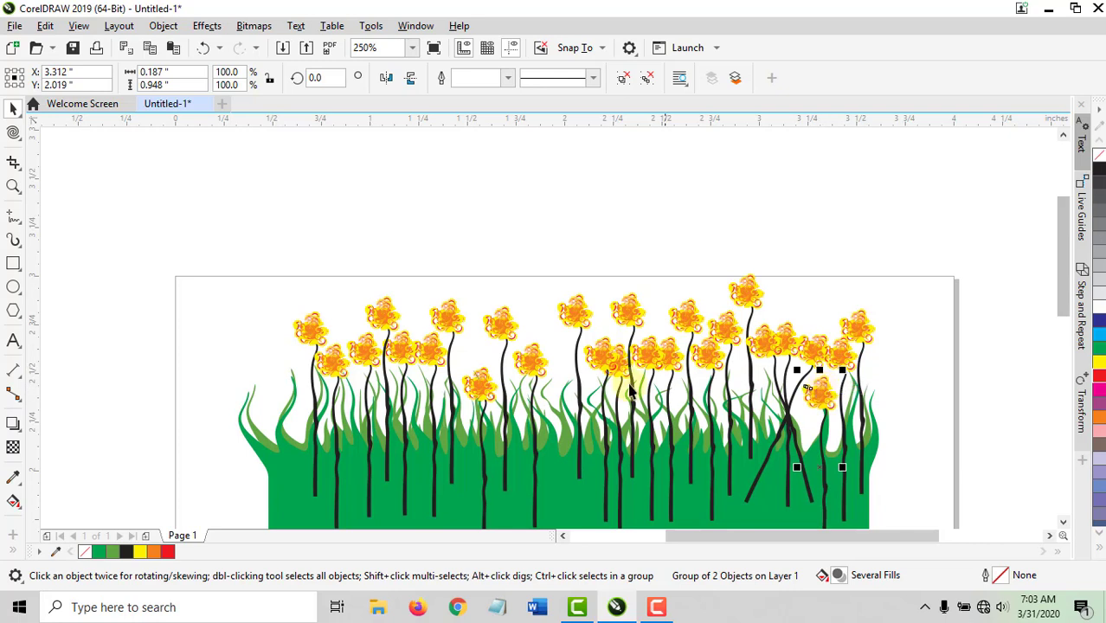
Step: Select all the flowers together and send them behind the grass layers
scroll(648, 430, "down", 2)
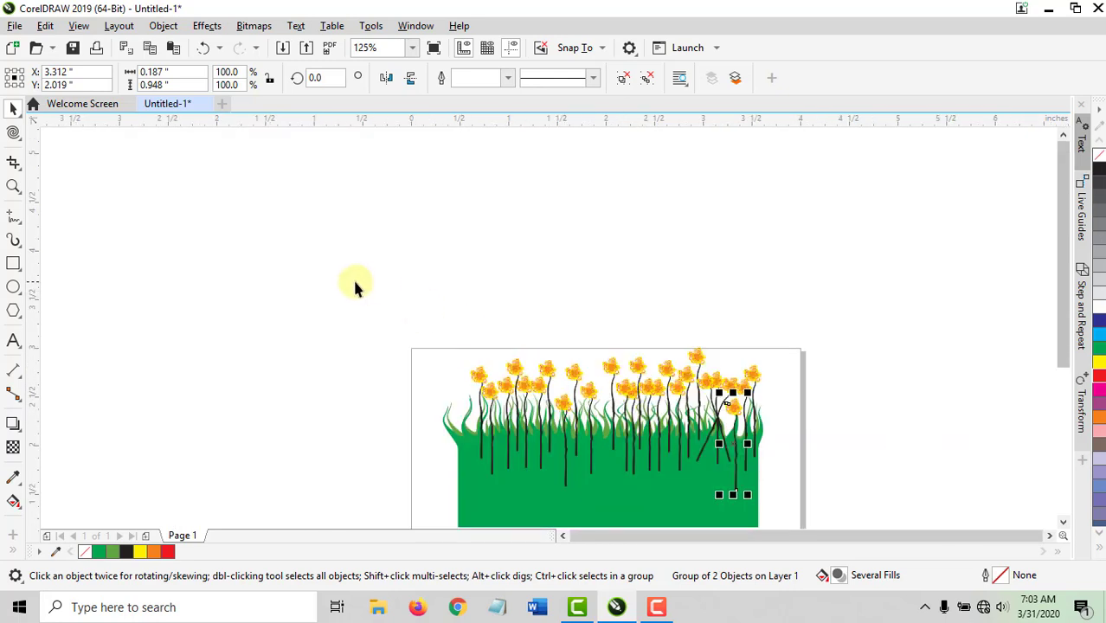
left_click_drag(425, 324, 760, 469)
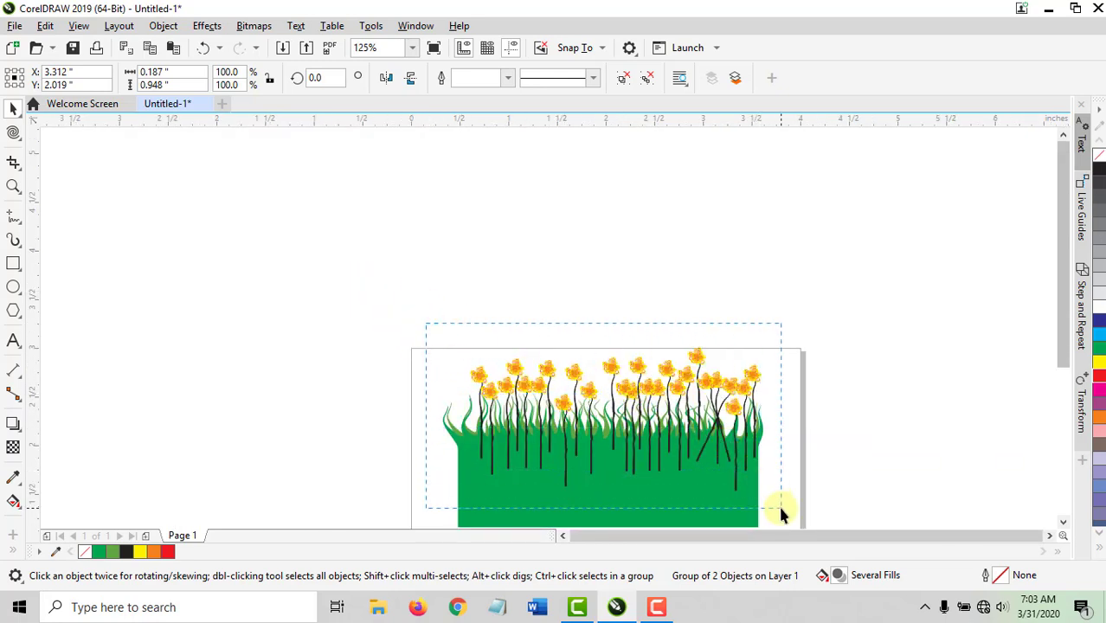
left_click_drag(778, 509, 779, 509)
scroll(775, 502, "up", 2)
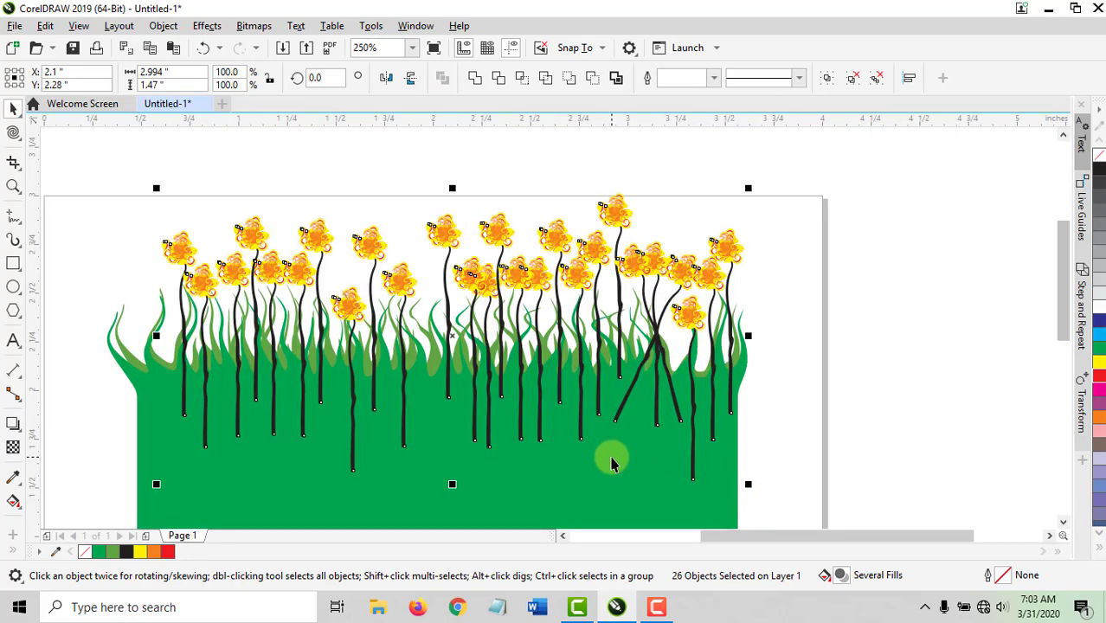
scroll(610, 457, "down", 2)
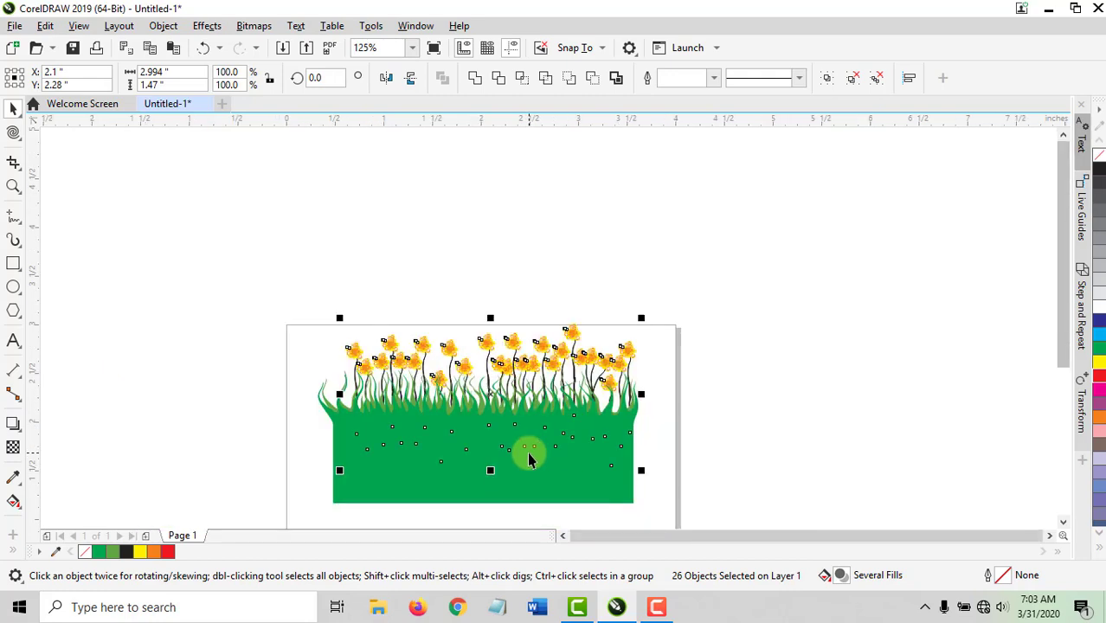
left_click(790, 452)
Step: Draw a rectangle about 3.087 by 0.416 inches along the base of the green area, filled brown without an outline
scroll(563, 459, "up", 2)
scroll(561, 464, "down", 1)
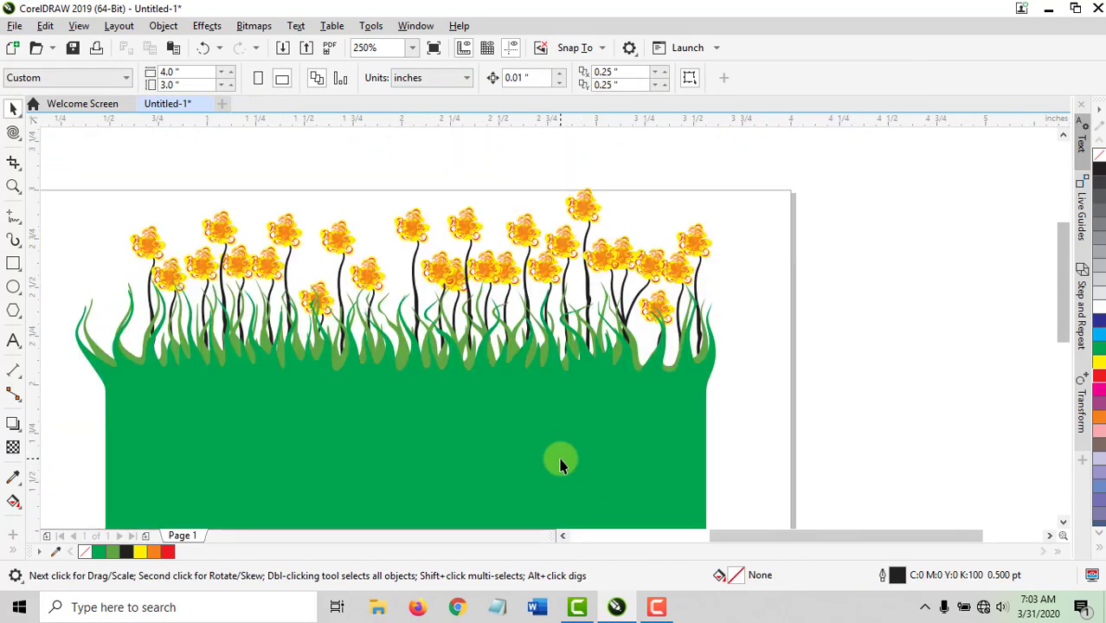
left_click_drag(1063, 329, 1063, 352)
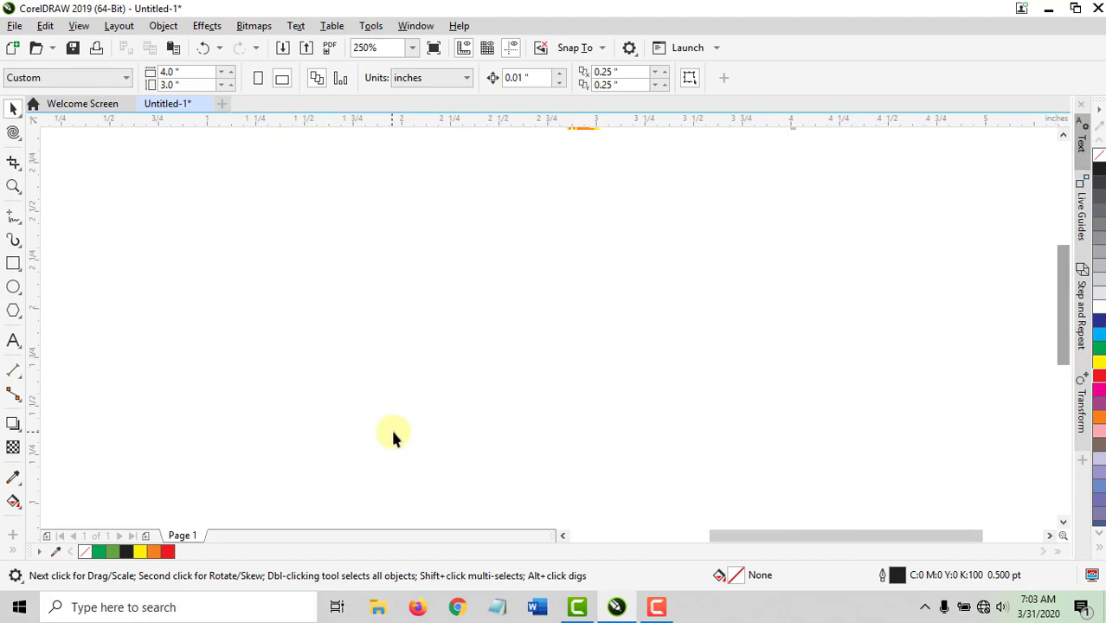
scroll(501, 400, "up", 1)
scroll(502, 398, "down", 2)
scroll(502, 399, "up", 1)
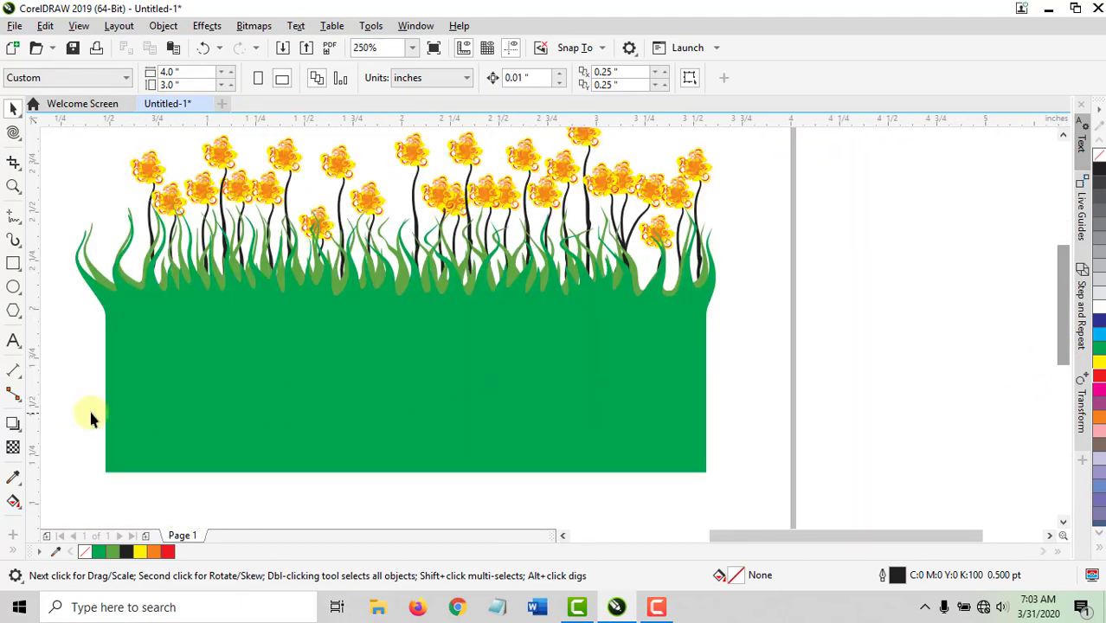
left_click(13, 263)
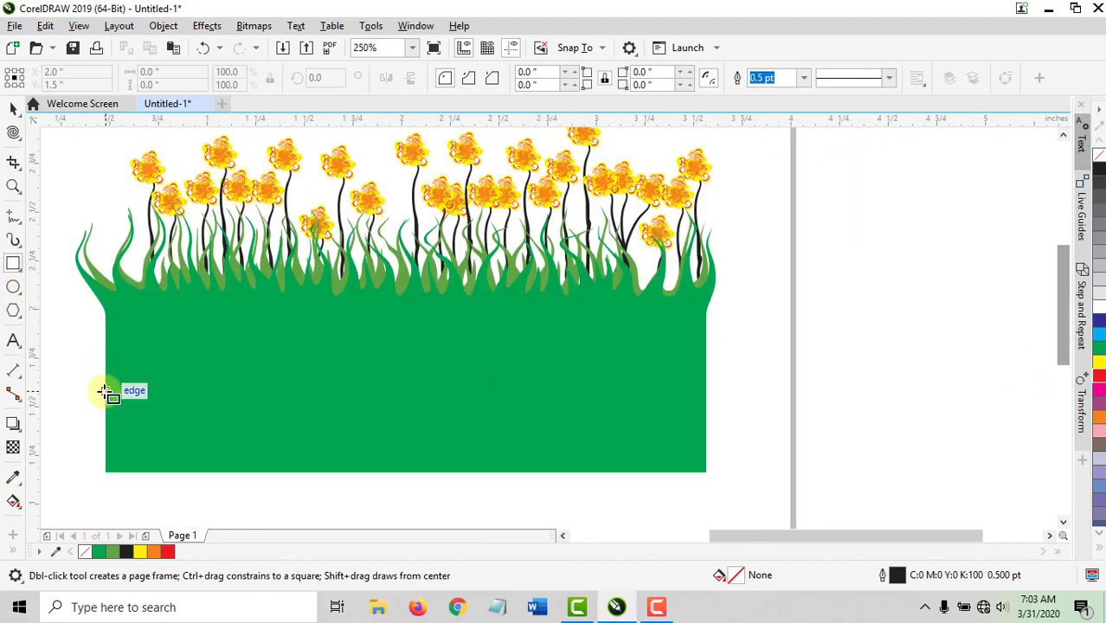
left_click_drag(106, 391, 705, 474)
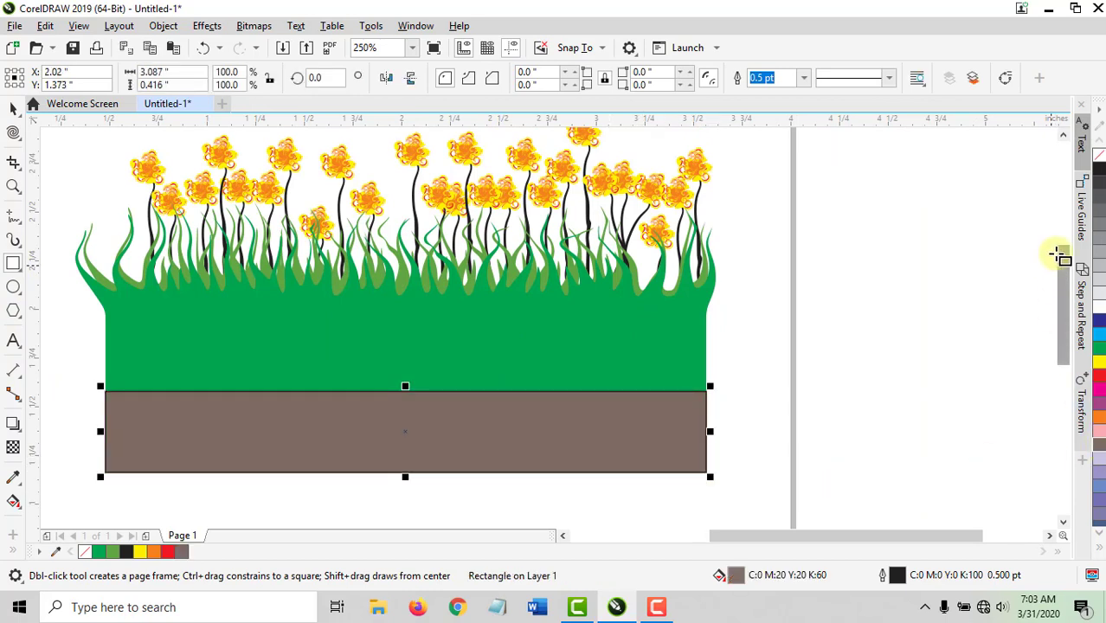
right_click(1099, 156)
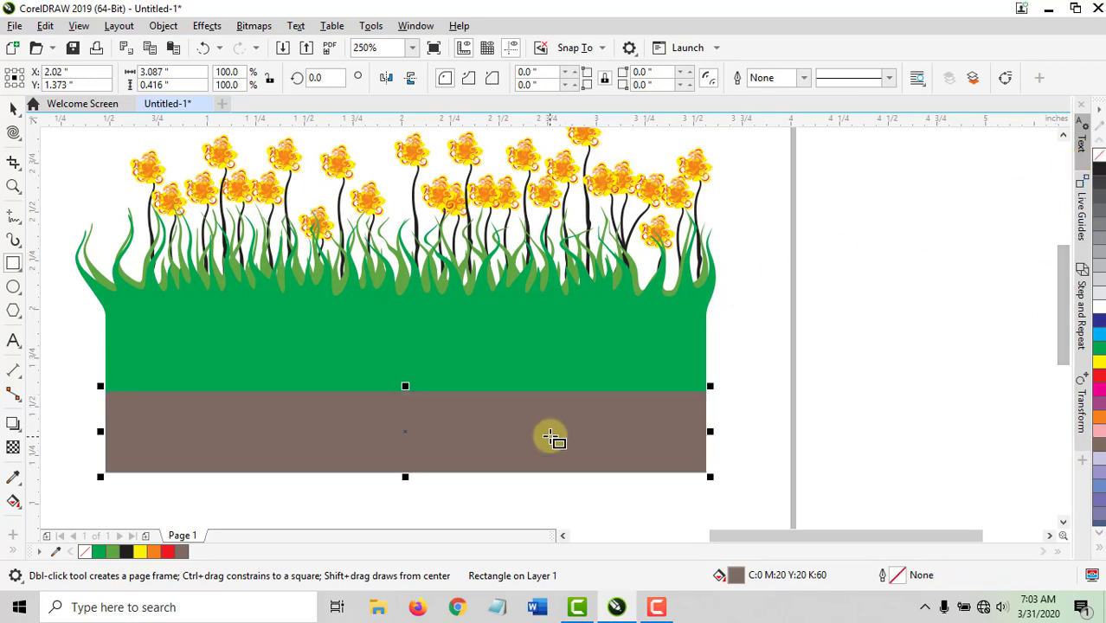
left_click(13, 108)
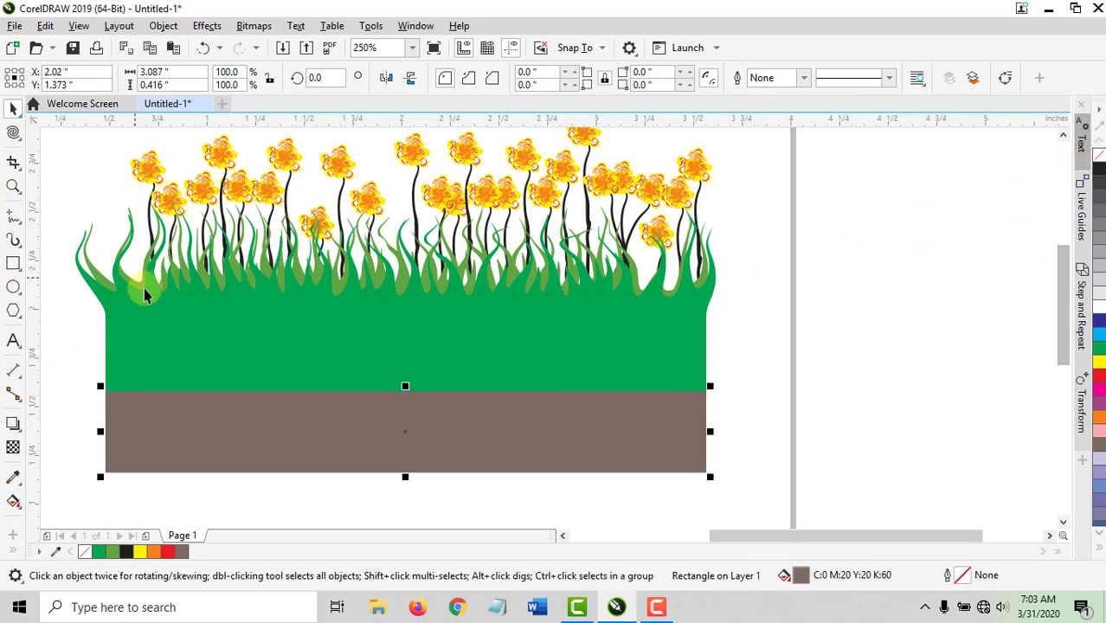
left_click(210, 435)
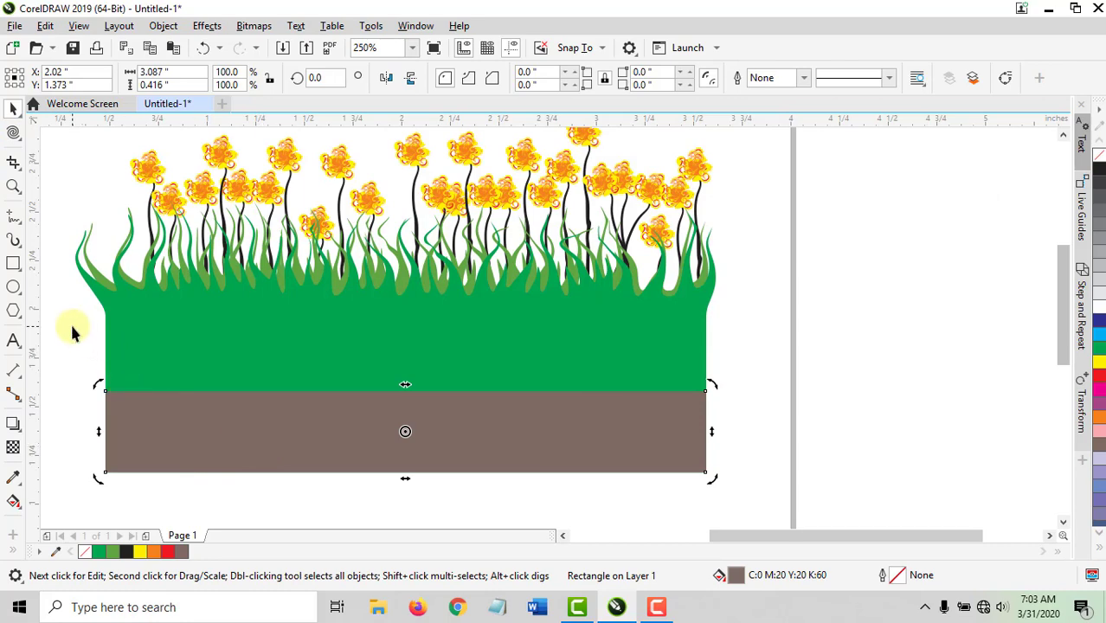
left_click(75, 329)
Step: Make the brown rectangle's upper edge uneven along its length using the Attract tool with a 0.11-inch nib
left_click(16, 137)
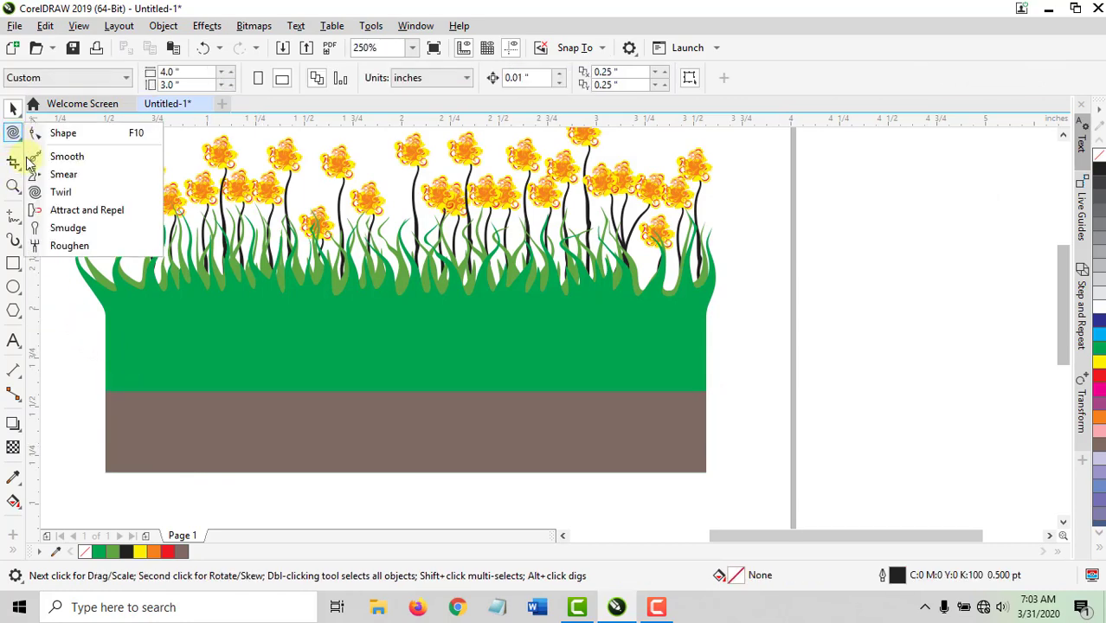
left_click(58, 210)
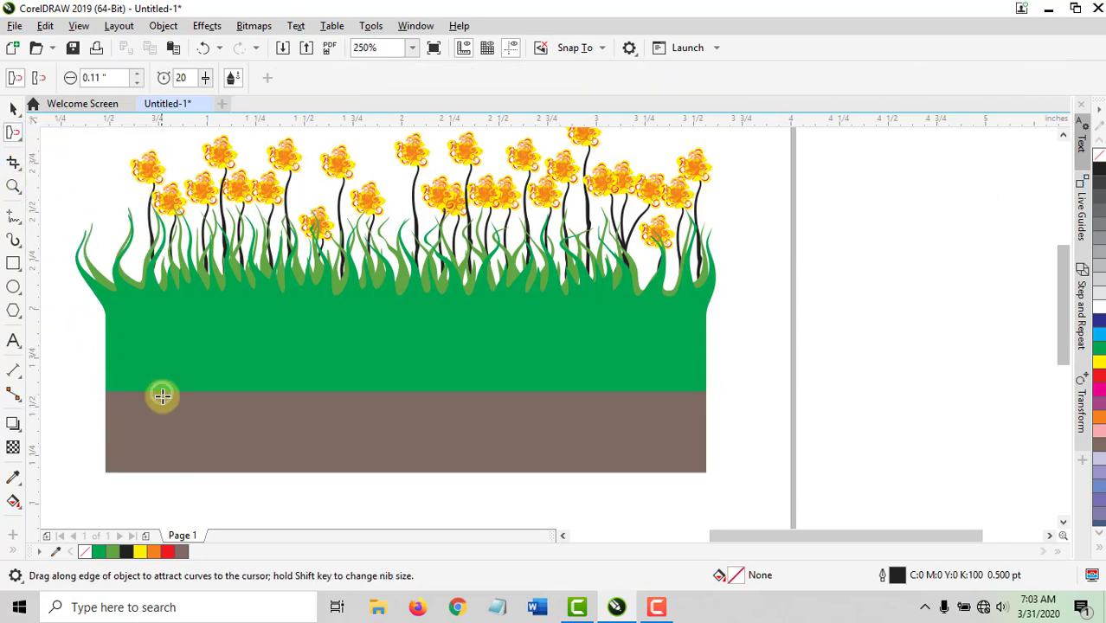
scroll(187, 397, "up", 2)
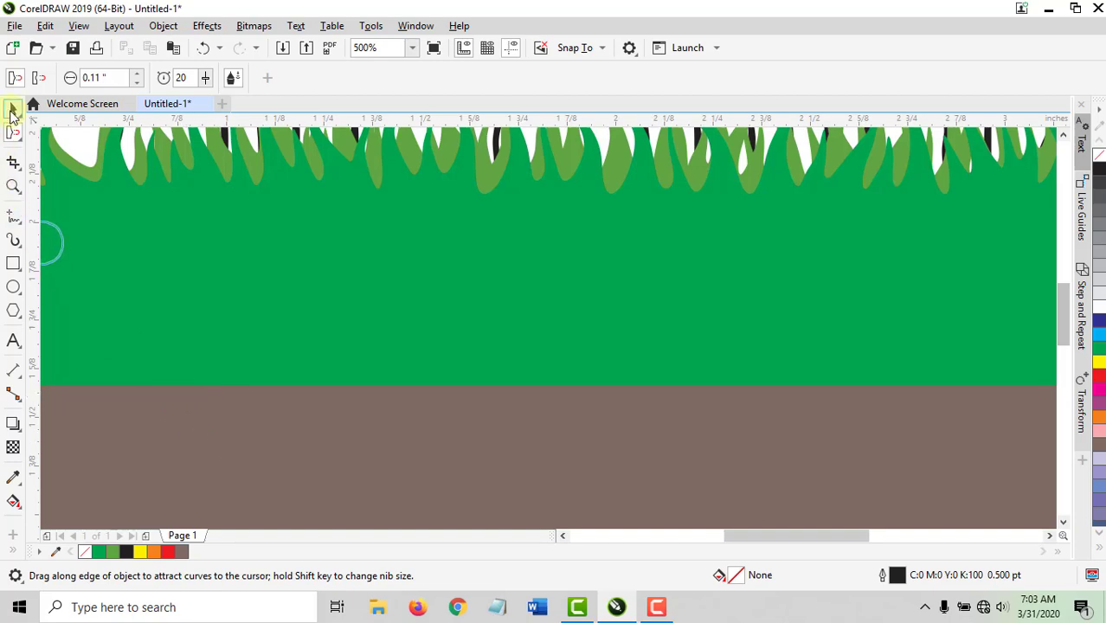
left_click(13, 108)
left_click(237, 417)
scroll(237, 417, "down", 2)
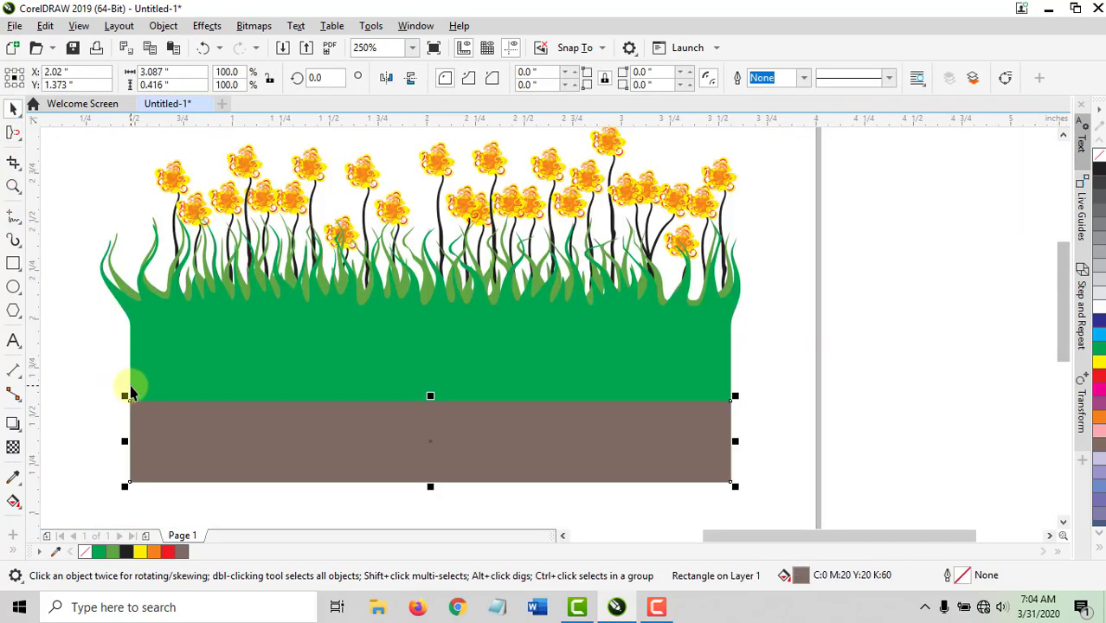
left_click(13, 134)
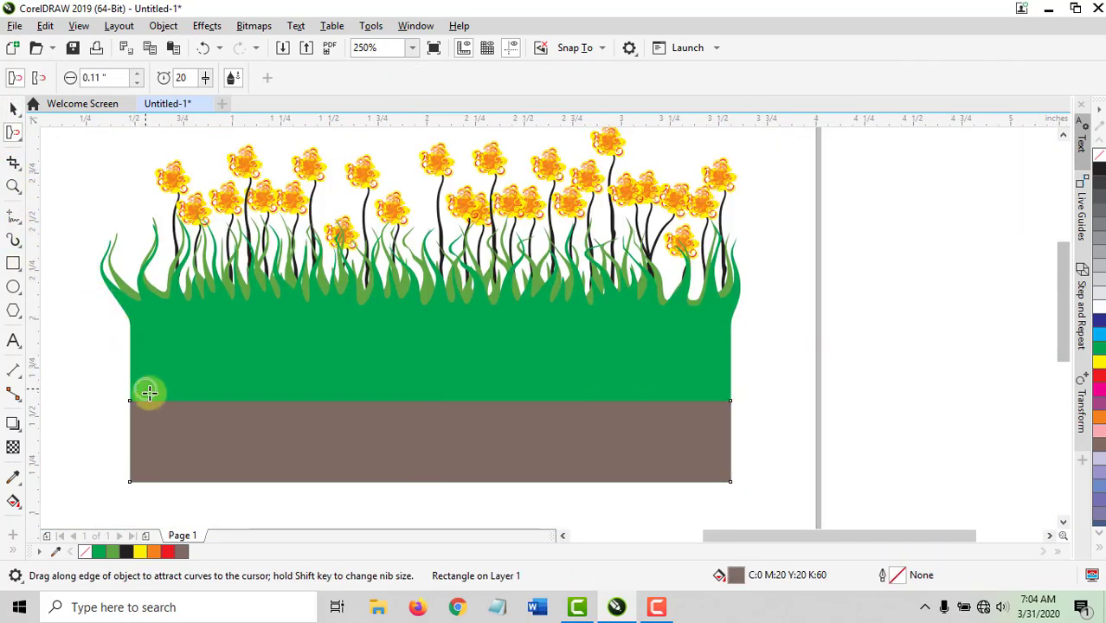
mouse_move(148, 392)
left_mouse_down()
mouse_move(177, 414)
mouse_move(228, 394)
mouse_move(277, 405)
mouse_move(323, 383)
mouse_move(382, 380)
left_mouse_up()
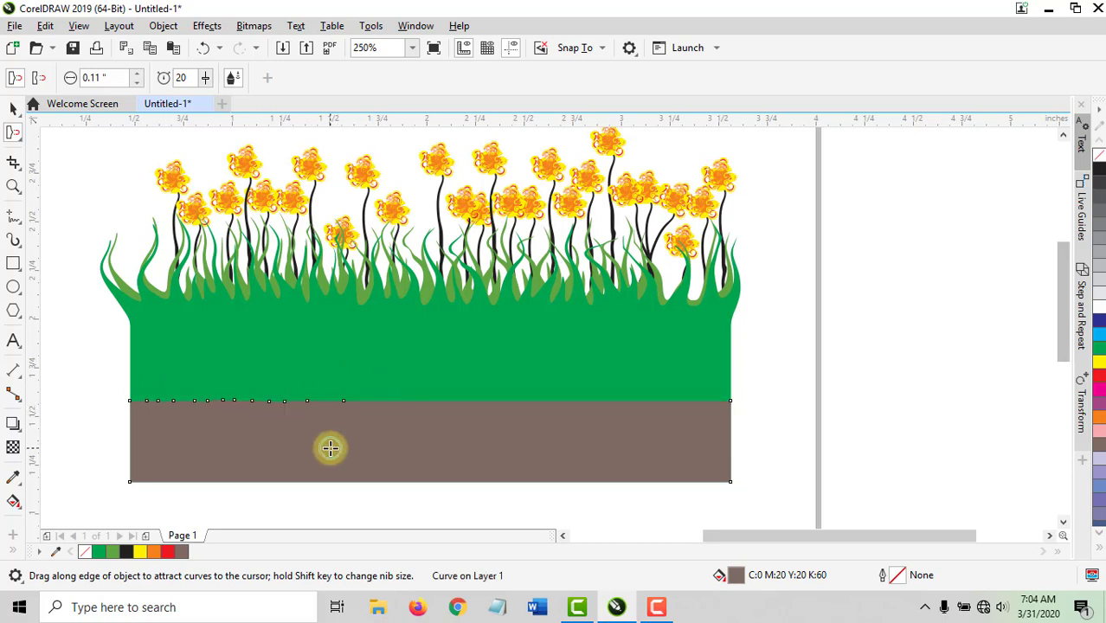
scroll(327, 447, "up", 2)
mouse_move(414, 344)
left_mouse_down()
mouse_move(482, 371)
mouse_move(527, 337)
mouse_move(557, 387)
mouse_move(666, 351)
mouse_move(720, 371)
mouse_move(741, 398)
mouse_move(777, 352)
mouse_move(852, 334)
left_mouse_up()
mouse_move(789, 550)
left_mouse_down()
mouse_move(786, 537)
mouse_move(814, 529)
left_mouse_up()
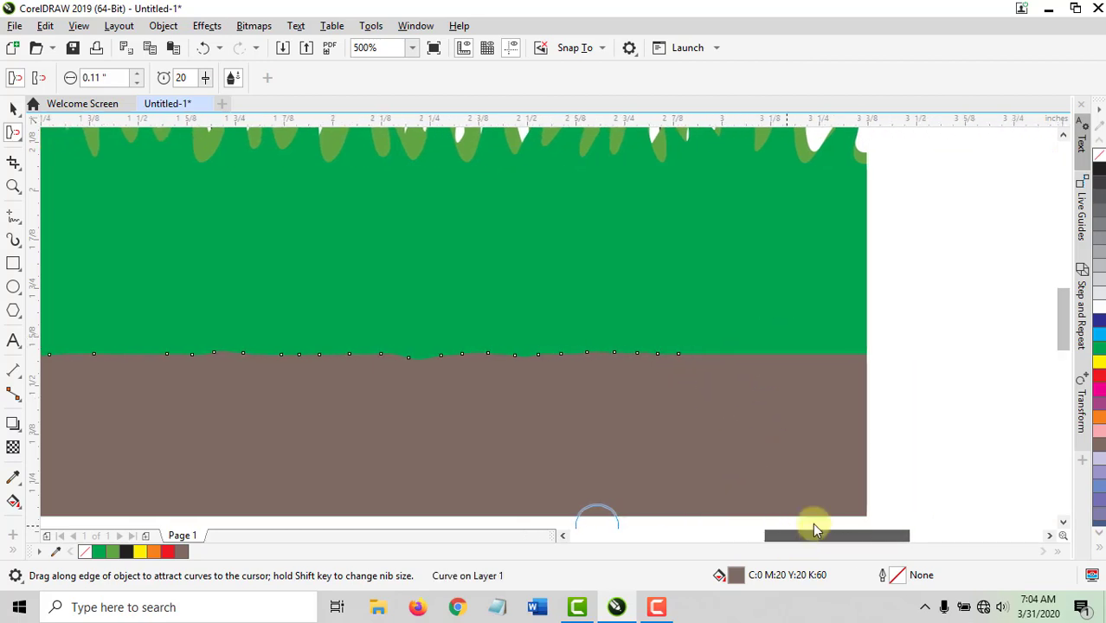
mouse_move(762, 344)
left_mouse_down()
mouse_move(763, 315)
mouse_move(764, 361)
mouse_move(828, 362)
mouse_move(856, 401)
mouse_move(852, 359)
left_mouse_up()
Step: Enlarge the Attract nib to 0.2 inches and deepen the waves across the soil strip's upper edge
mouse_move(831, 350)
left_mouse_down()
mouse_move(671, 324)
mouse_move(629, 362)
mouse_move(563, 363)
left_mouse_up()
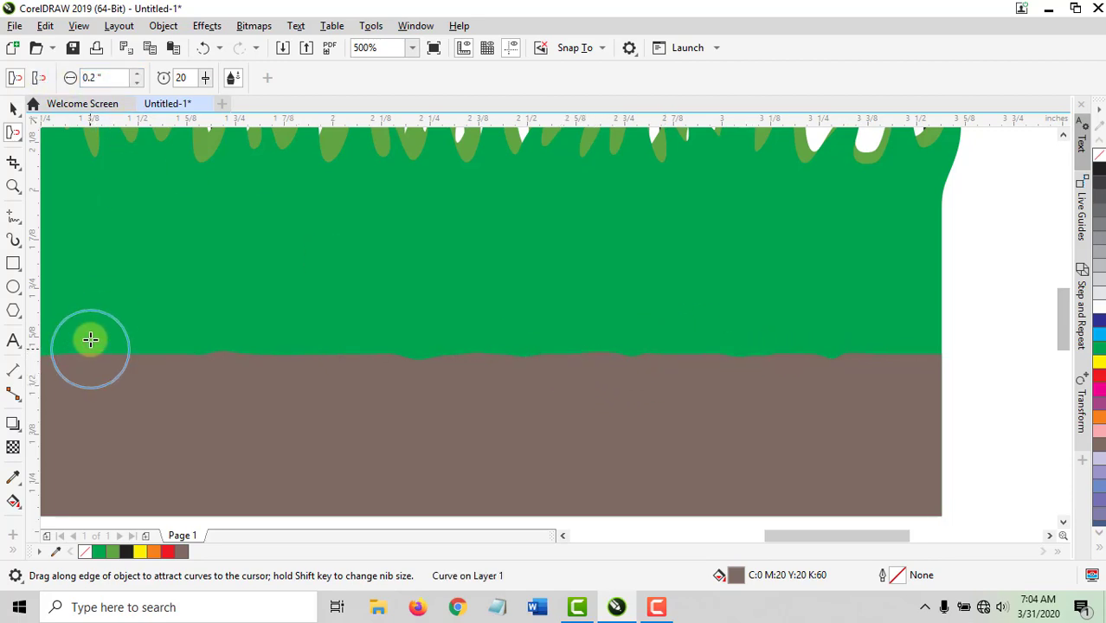
mouse_move(89, 338)
left_mouse_down()
mouse_move(142, 360)
mouse_move(161, 409)
mouse_move(217, 288)
mouse_move(297, 447)
mouse_move(366, 320)
mouse_move(406, 381)
mouse_move(446, 339)
mouse_move(495, 327)
mouse_move(577, 370)
mouse_move(587, 323)
mouse_move(631, 392)
mouse_move(652, 307)
mouse_move(713, 337)
mouse_move(754, 340)
mouse_move(776, 295)
mouse_move(838, 411)
mouse_move(869, 361)
left_mouse_up()
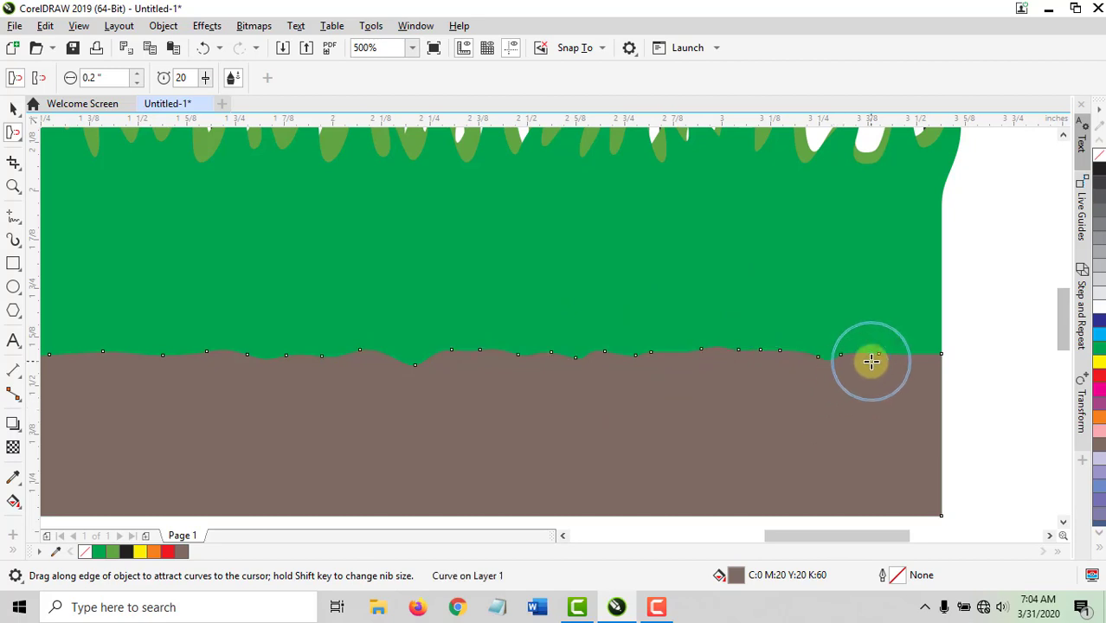
left_click_drag(783, 541, 739, 538)
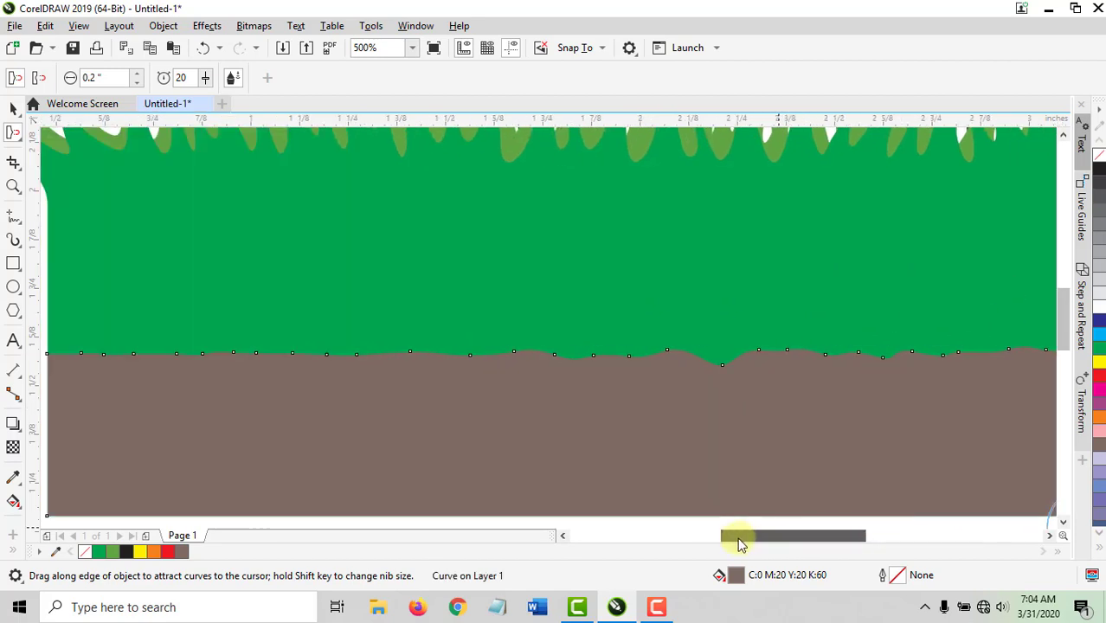
mouse_move(400, 368)
left_mouse_down()
mouse_move(331, 355)
mouse_move(289, 415)
mouse_move(235, 336)
mouse_move(213, 417)
mouse_move(203, 388)
mouse_move(191, 402)
mouse_move(169, 363)
mouse_move(169, 413)
mouse_move(180, 344)
left_mouse_up()
scroll(191, 398, "down", 3)
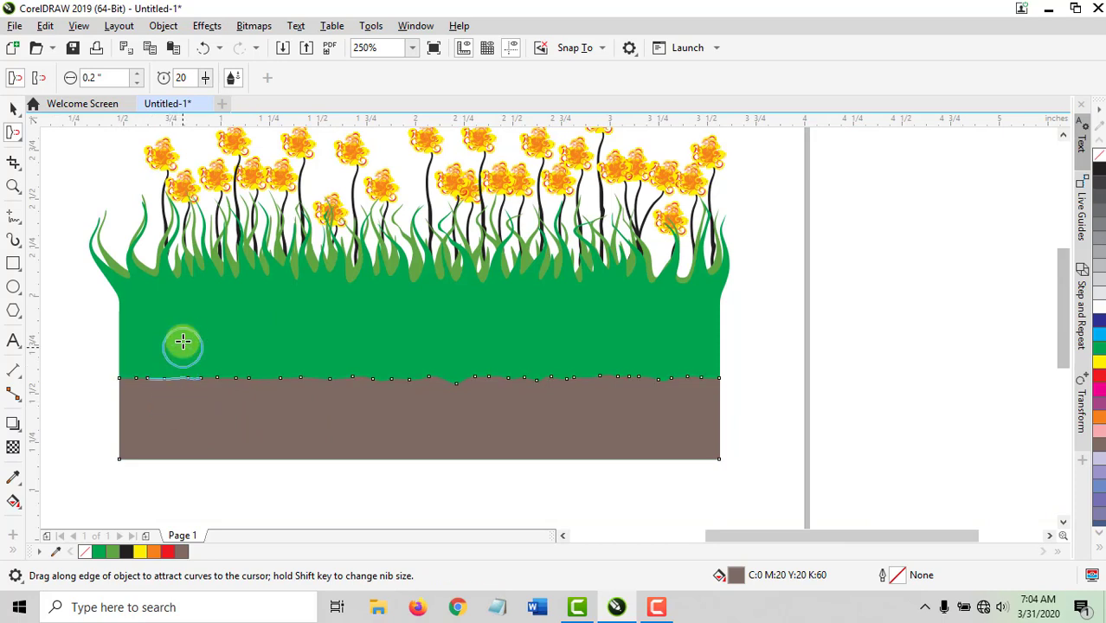
mouse_move(159, 414)
left_mouse_down()
mouse_move(190, 329)
mouse_move(224, 390)
mouse_move(249, 388)
mouse_move(141, 365)
left_mouse_up()
Step: Place a dark brown copy of the soil strip, filled C51 M65 Y67 K47, about 0.09 inches above the original
left_click(11, 110)
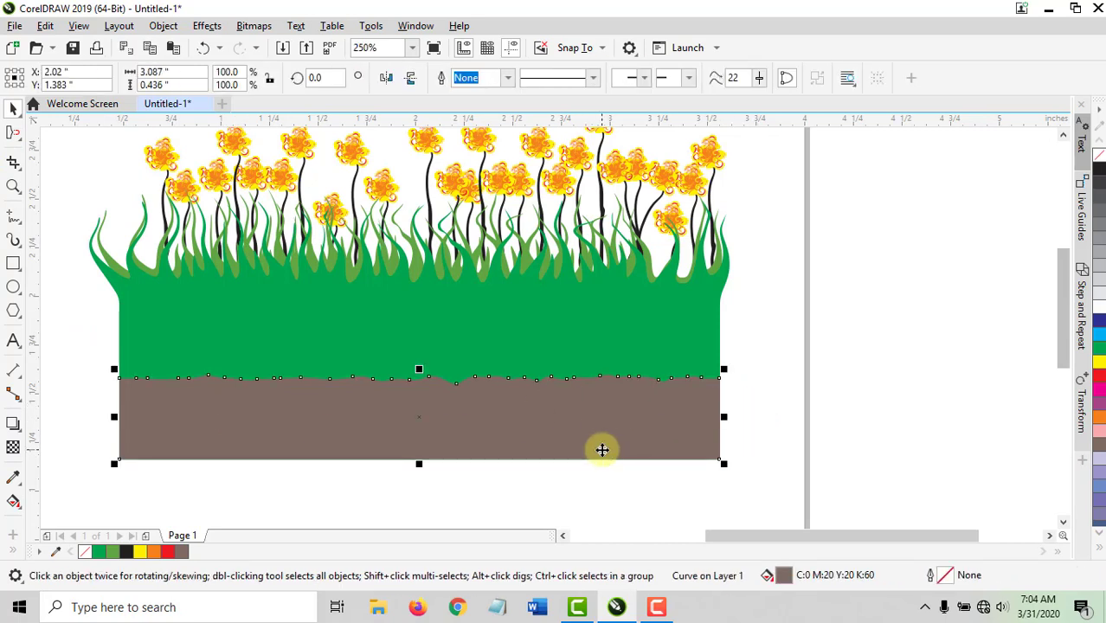
double_click(783, 575)
left_click(380, 305)
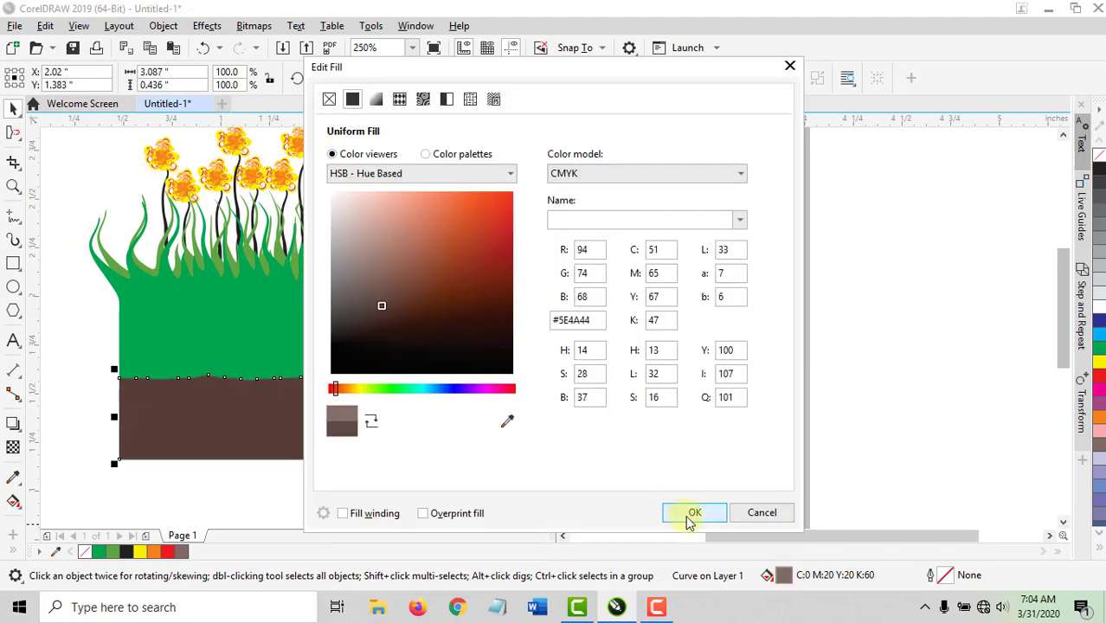
left_click(693, 512)
left_click_drag(393, 407, 391, 391)
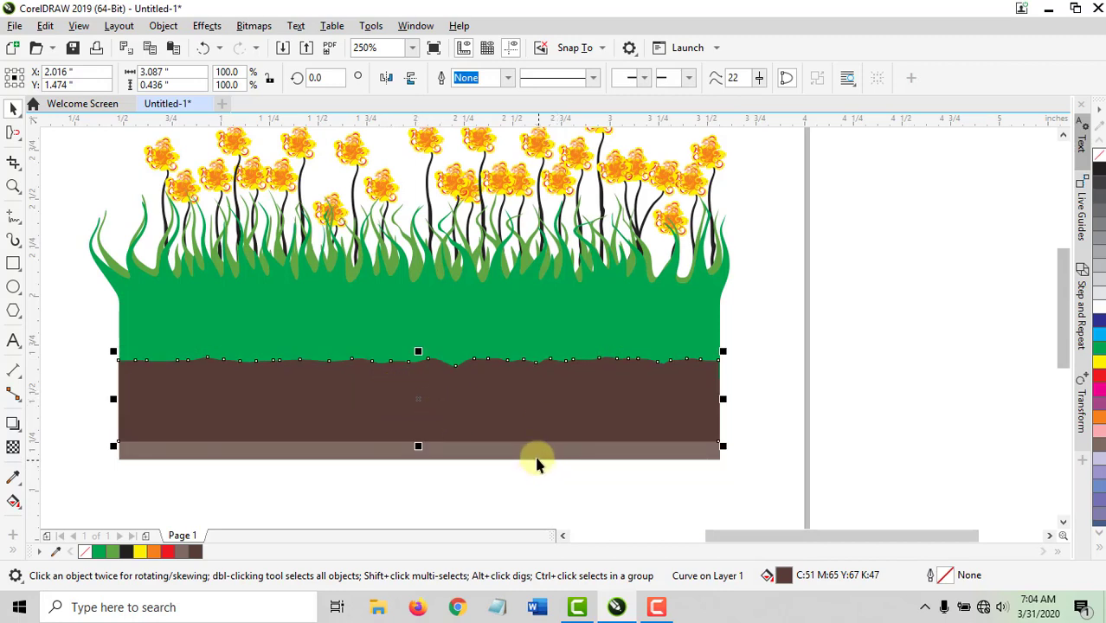
Step: Send the dark brown strip one level back, behind the lighter soil strip
left_click(749, 443)
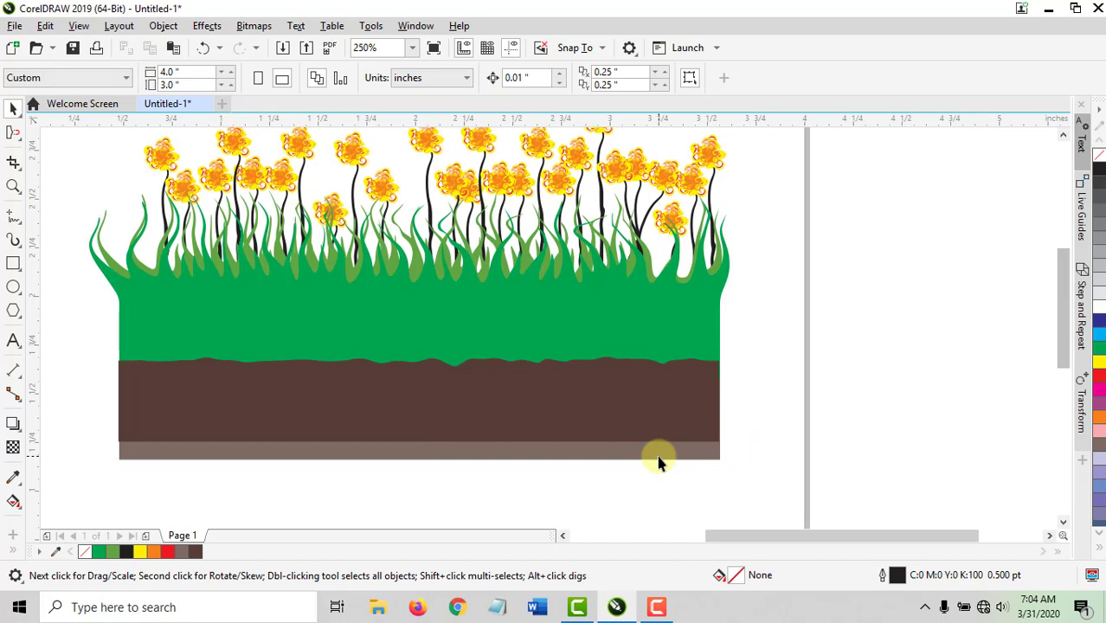
left_click(608, 415)
key("ctrl+Page_Down")
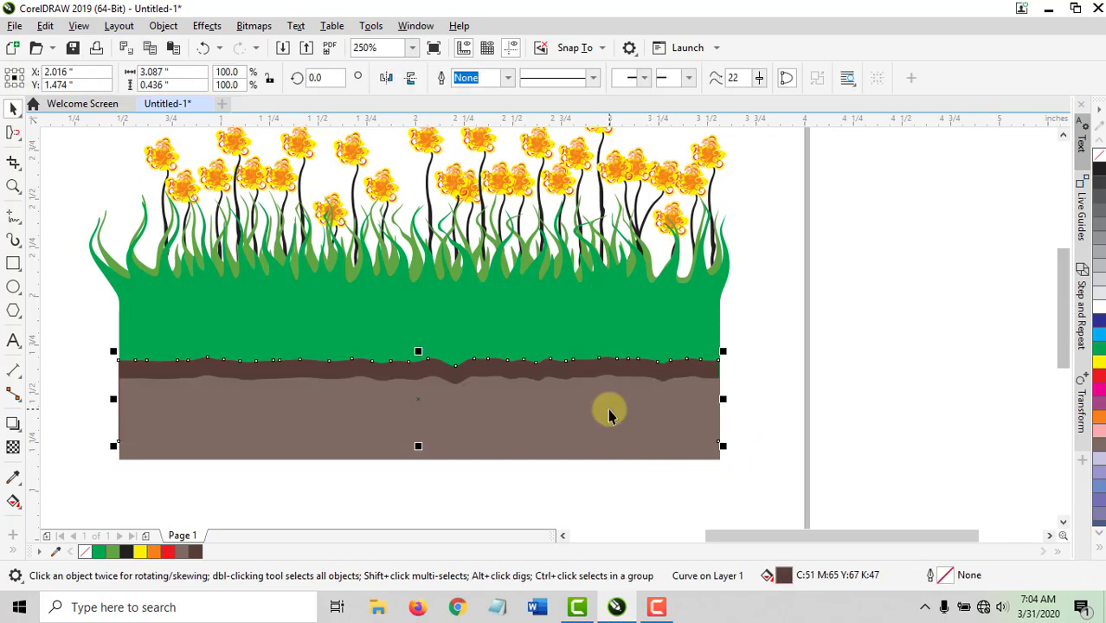
left_click(794, 414)
scroll(776, 416, "down", 2)
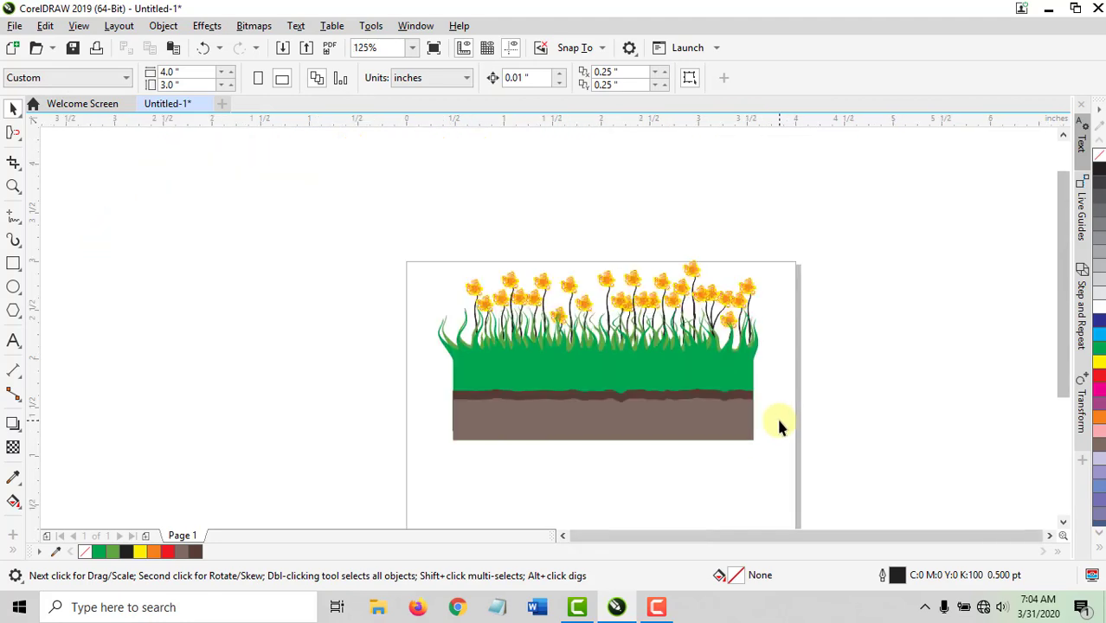
scroll(776, 415, "up", 2)
scroll(776, 415, "down", 2)
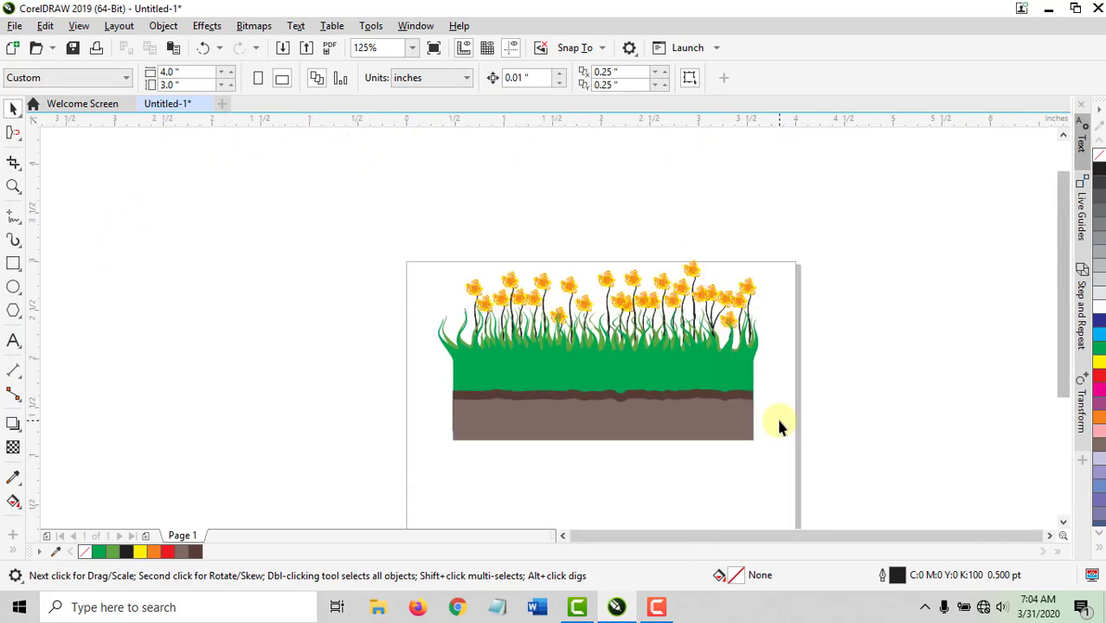